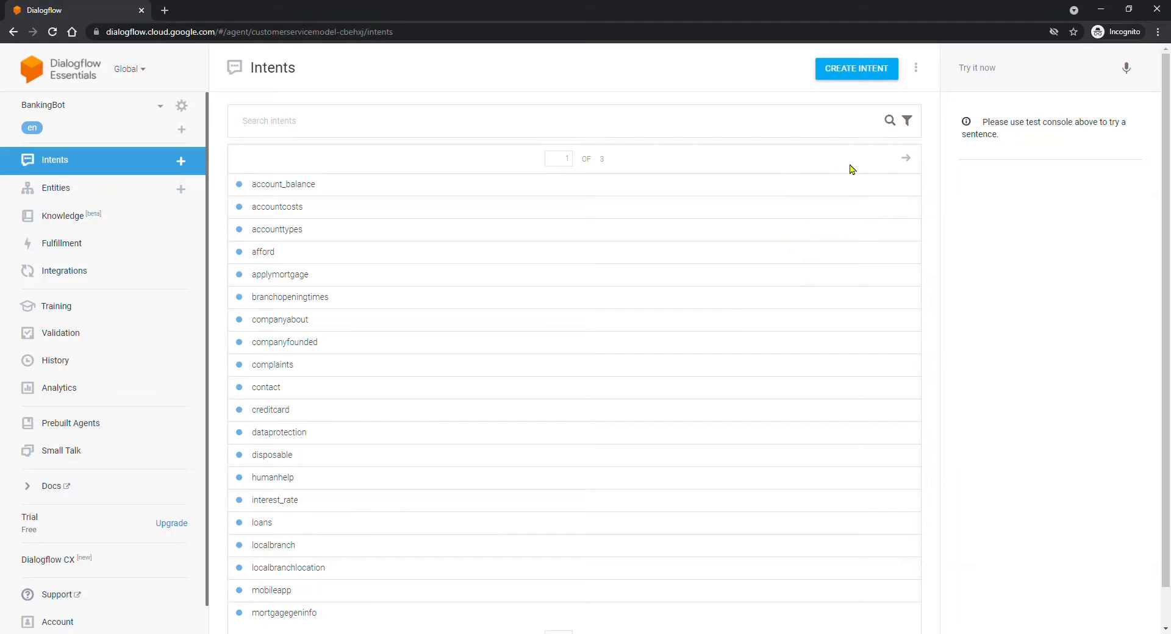
- Browse the three pages of intents in the BankingBot agent
{"action": "left_click", "coordinate": [908, 160]}
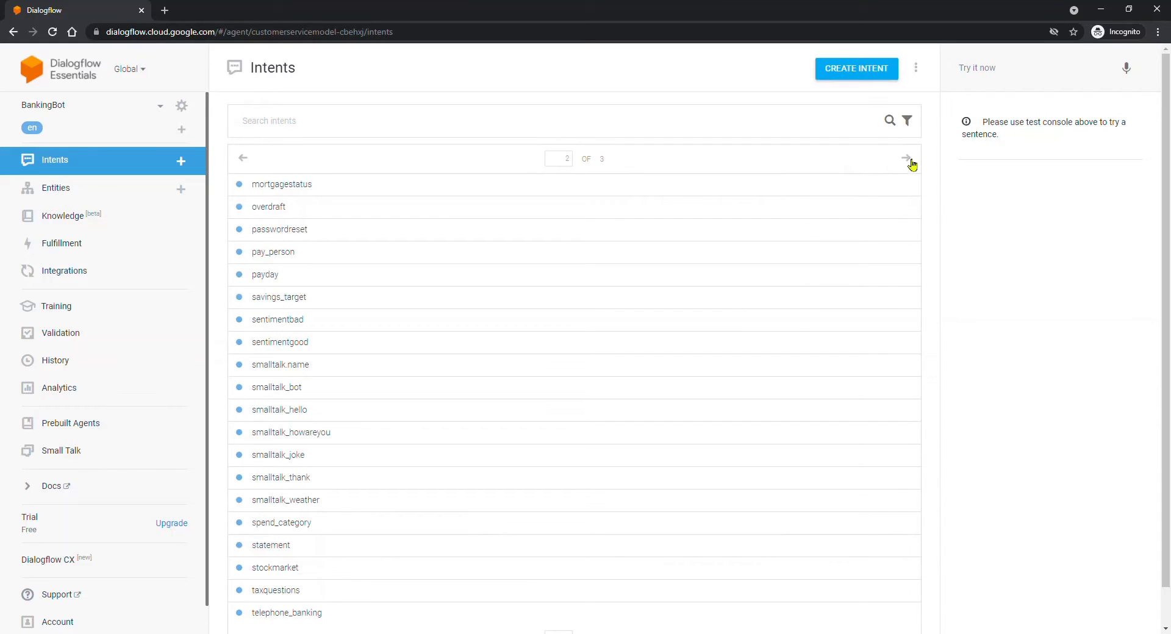
{"action": "left_click", "coordinate": [908, 159]}
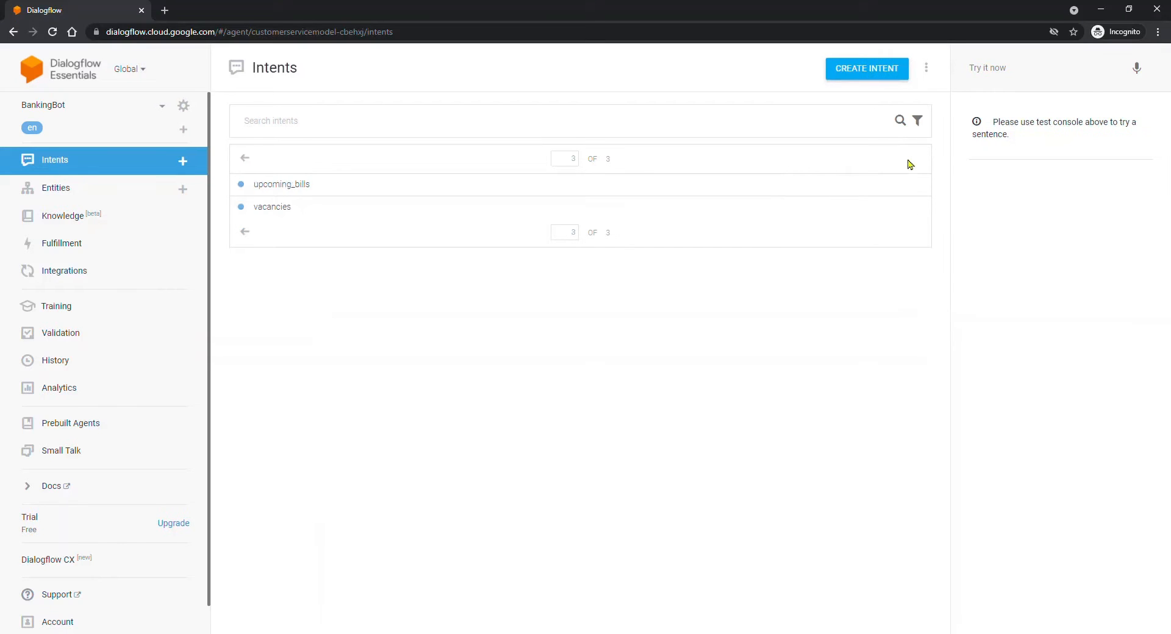
{"action": "left_click", "coordinate": [244, 158]}
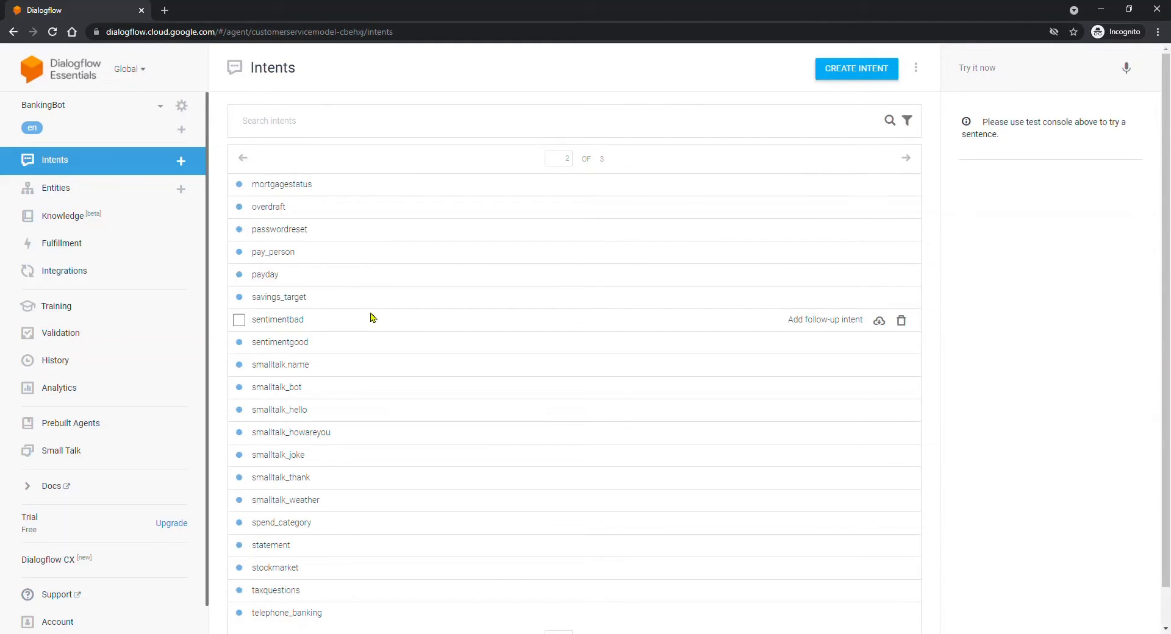
- Export the BankingBot agent as a ZIP backup from its agent settings
{"action": "left_click", "coordinate": [181, 106]}
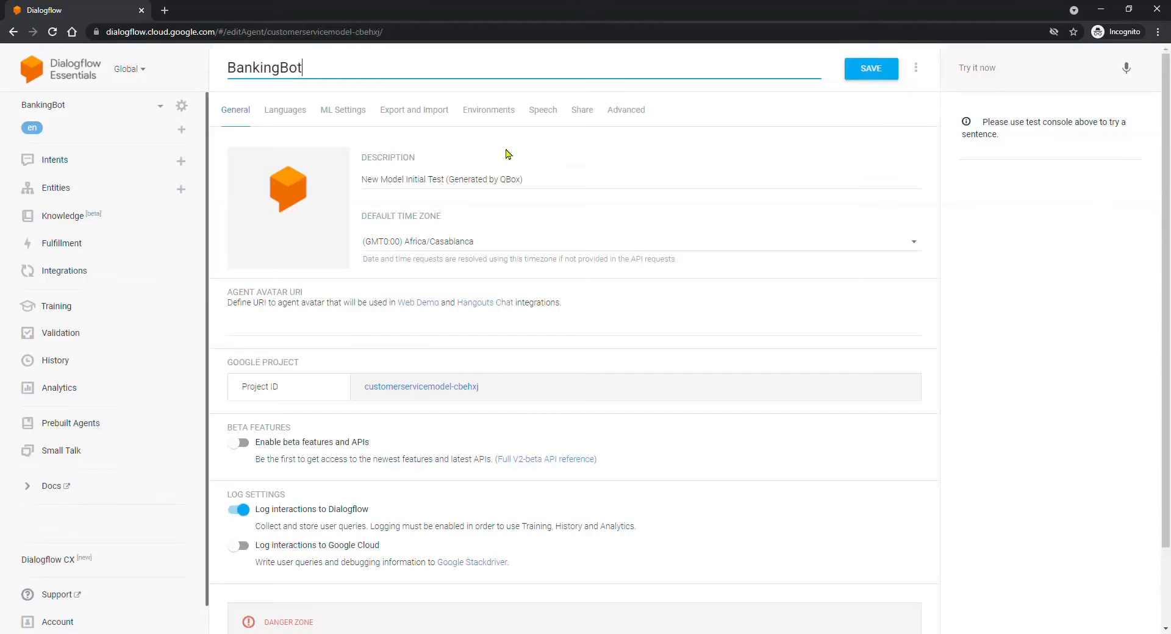
{"action": "left_click", "coordinate": [414, 114]}
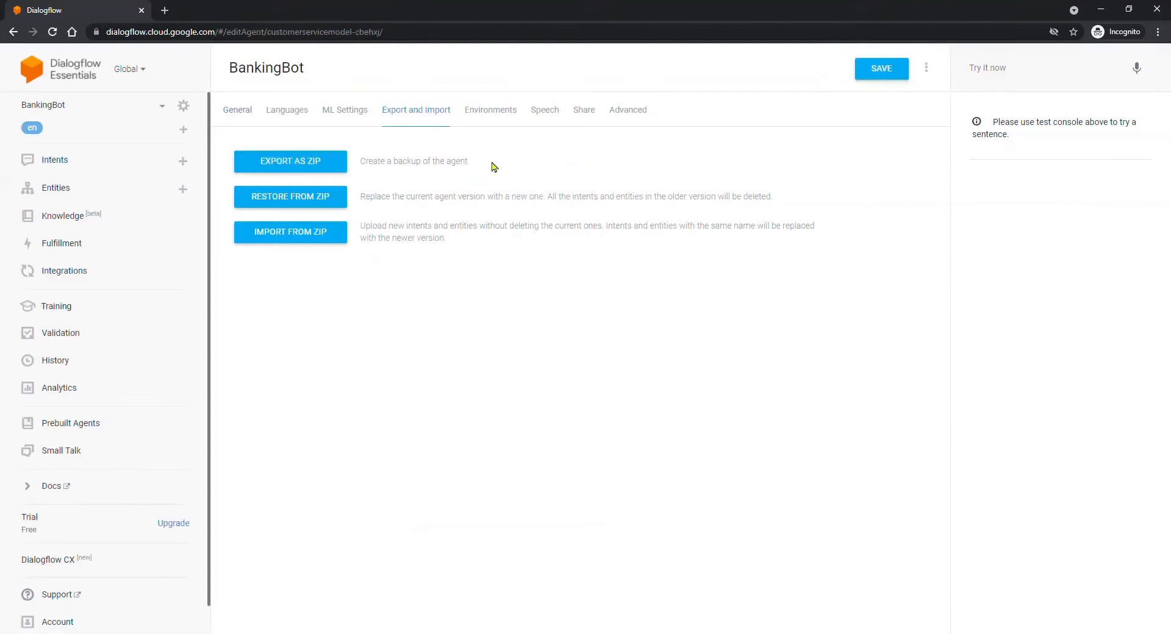
{"action": "left_click", "coordinate": [289, 166]}
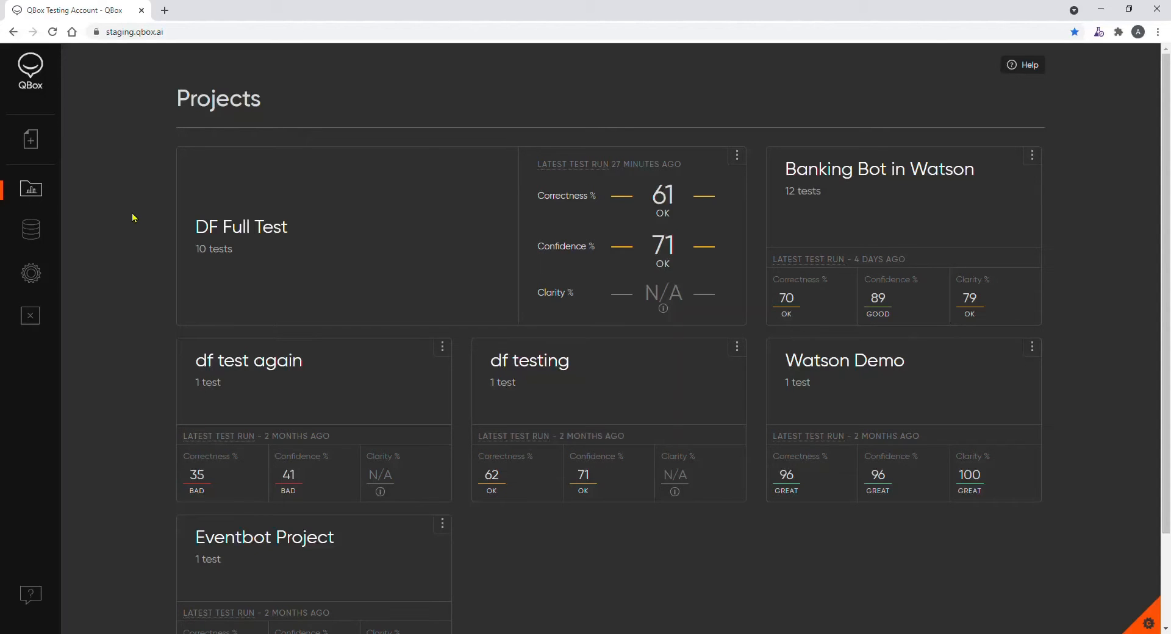
- Switch to QBox and start a new test named "Initial Test" in a new project named "DF Banking Bot"
{"action": "left_click", "coordinate": [52, 140]}
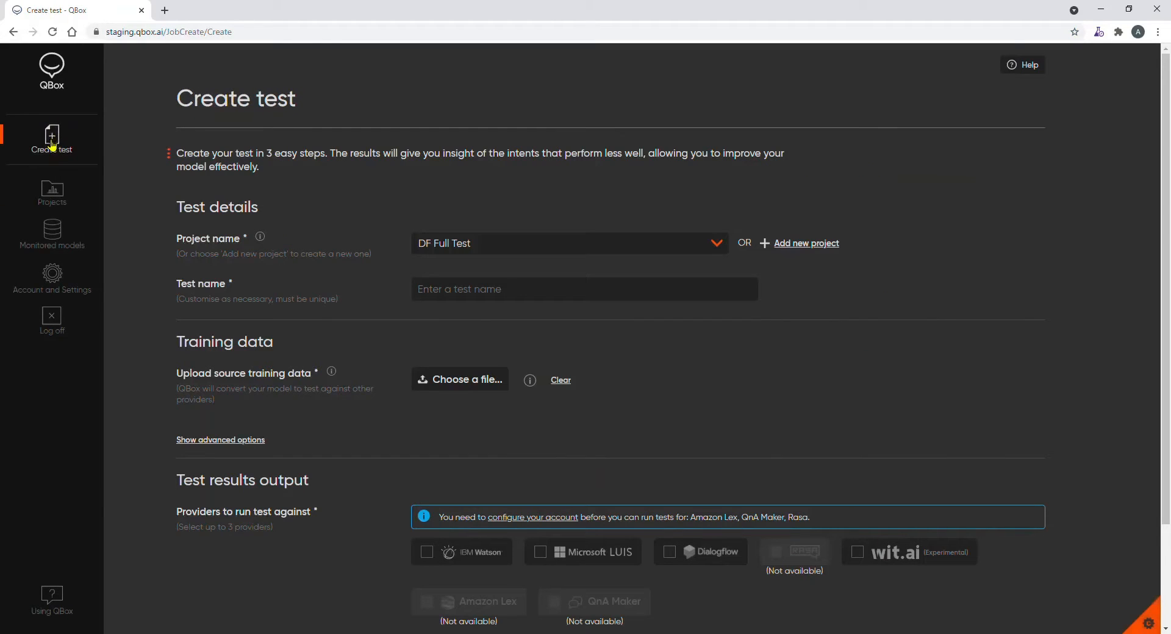
{"action": "left_click", "coordinate": [810, 243]}
{"action": "left_click", "coordinate": [450, 253]}
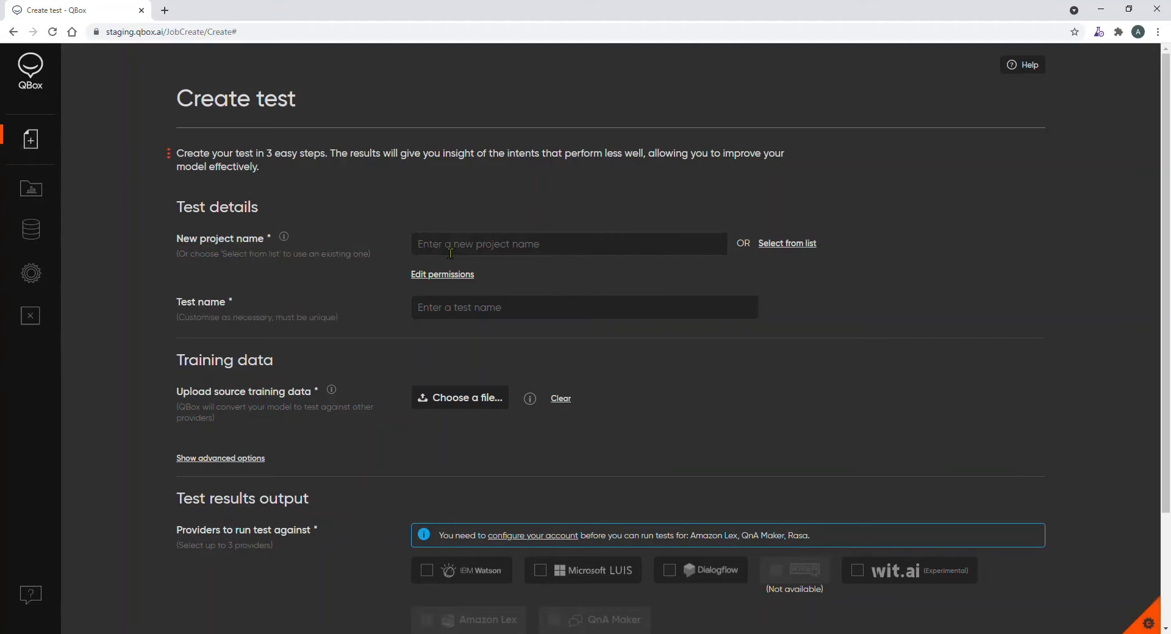
{"action": "type", "text": "DF Bankin"}
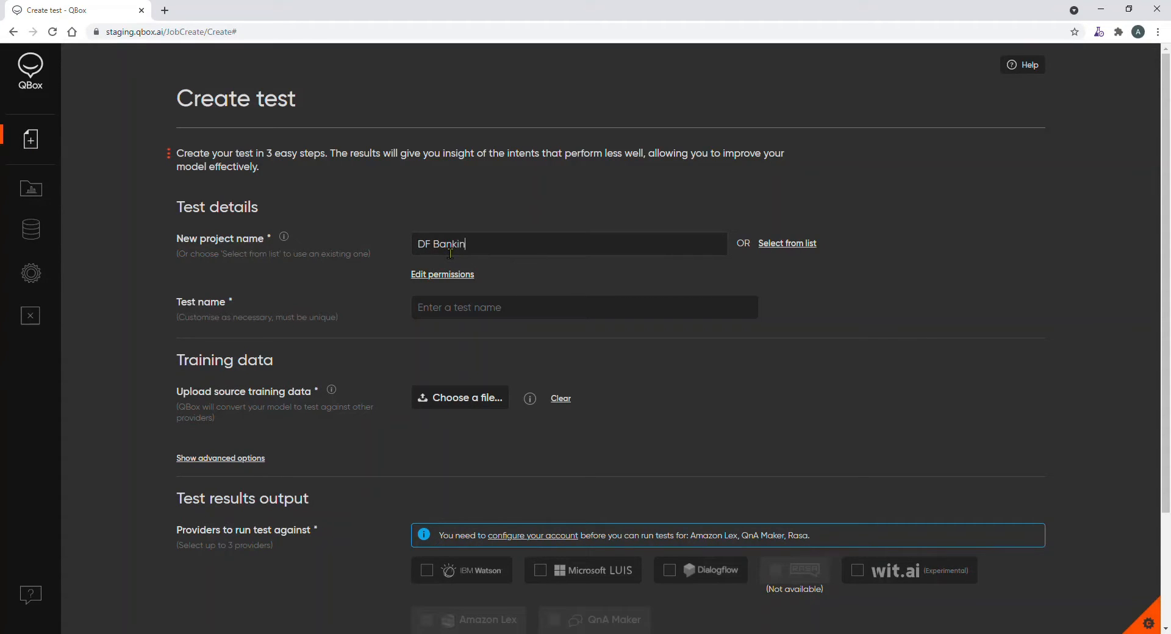
{"action": "type", "text": "g Bot"}
{"action": "left_click", "coordinate": [446, 314]}
{"action": "type", "text": "Initial Test"}
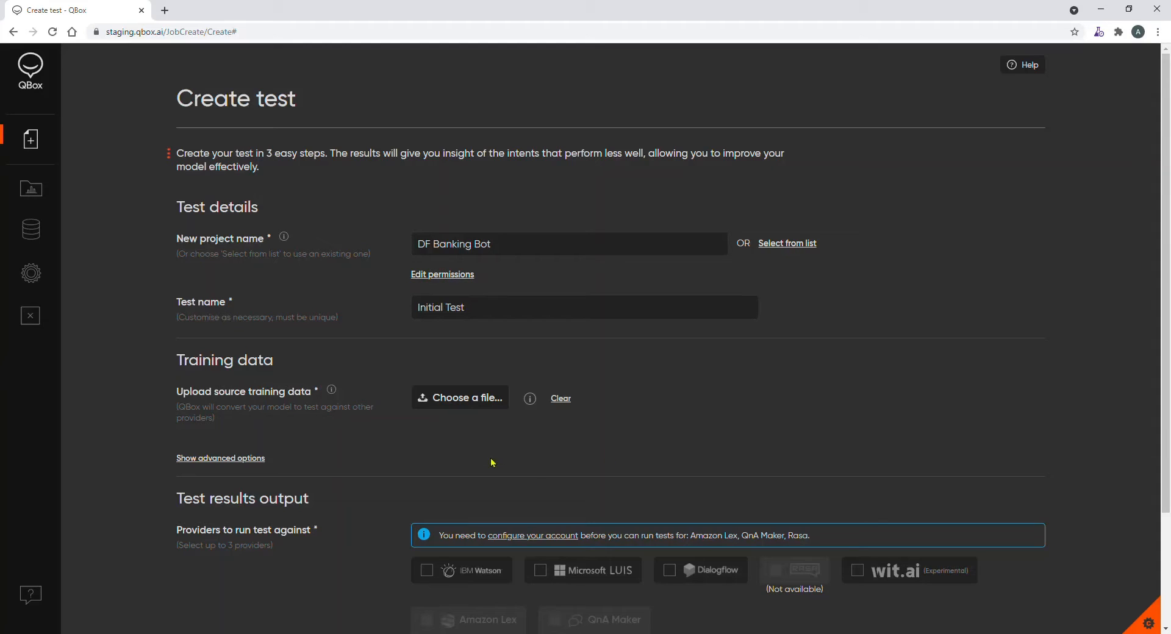
- Upload BankingBot (16).zip as training data and create the test against Dialogflow with the default confidence threshold
{"action": "left_click", "coordinate": [454, 403]}
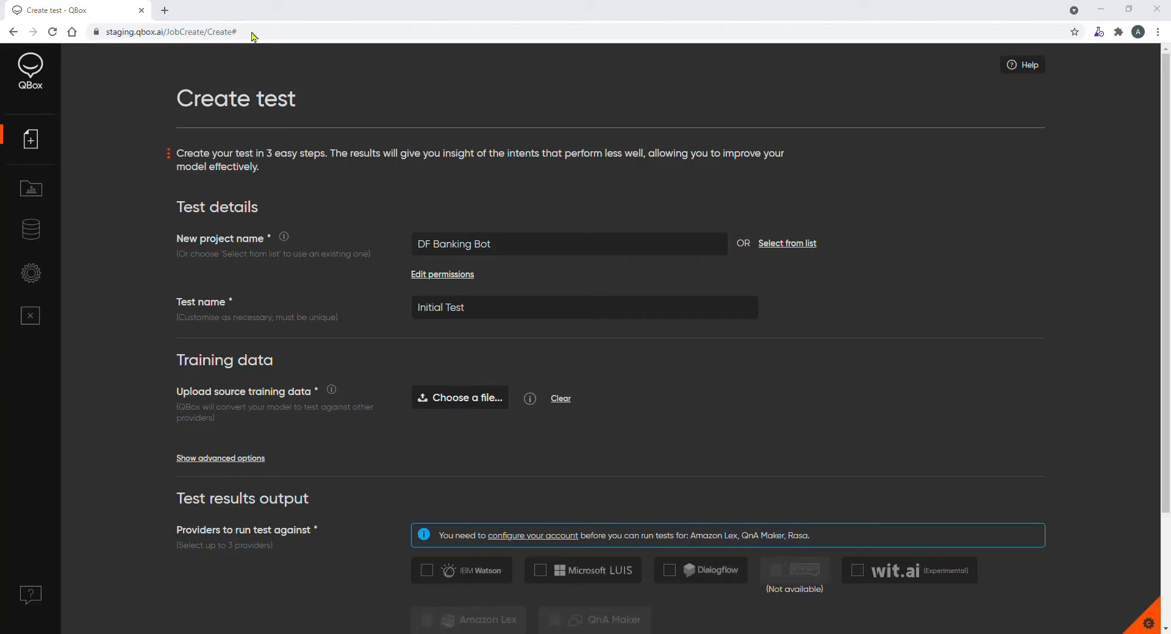
{"action": "double_click", "coordinate": [237, 136]}
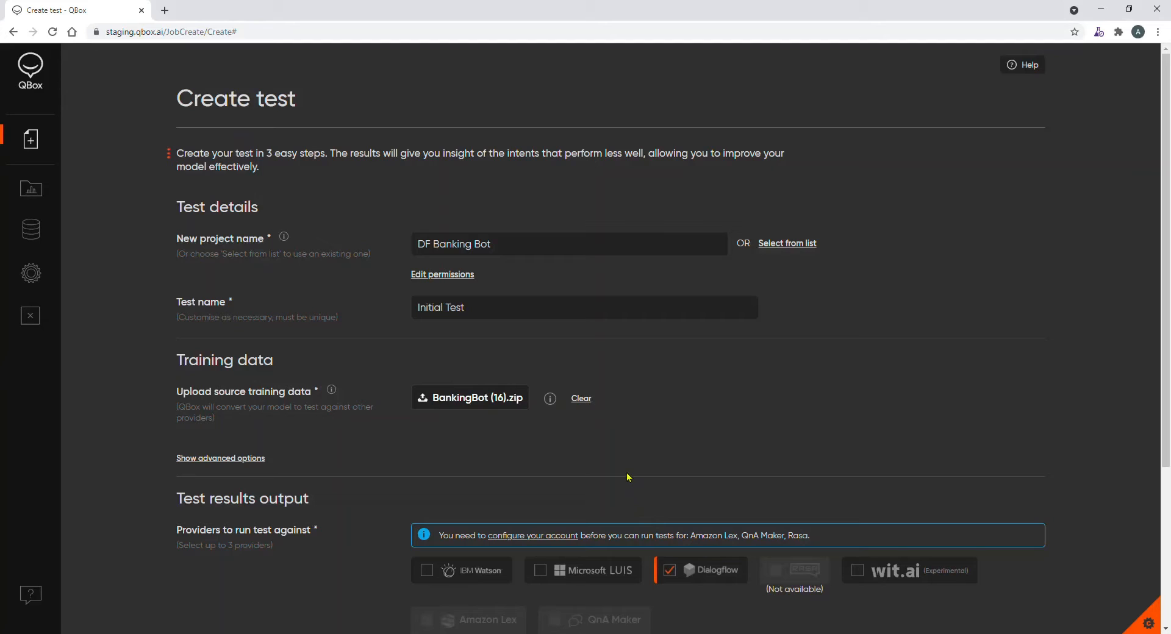
{"action": "scroll", "coordinate": [628, 477], "scroll_direction": "down", "scroll_amount": 2}
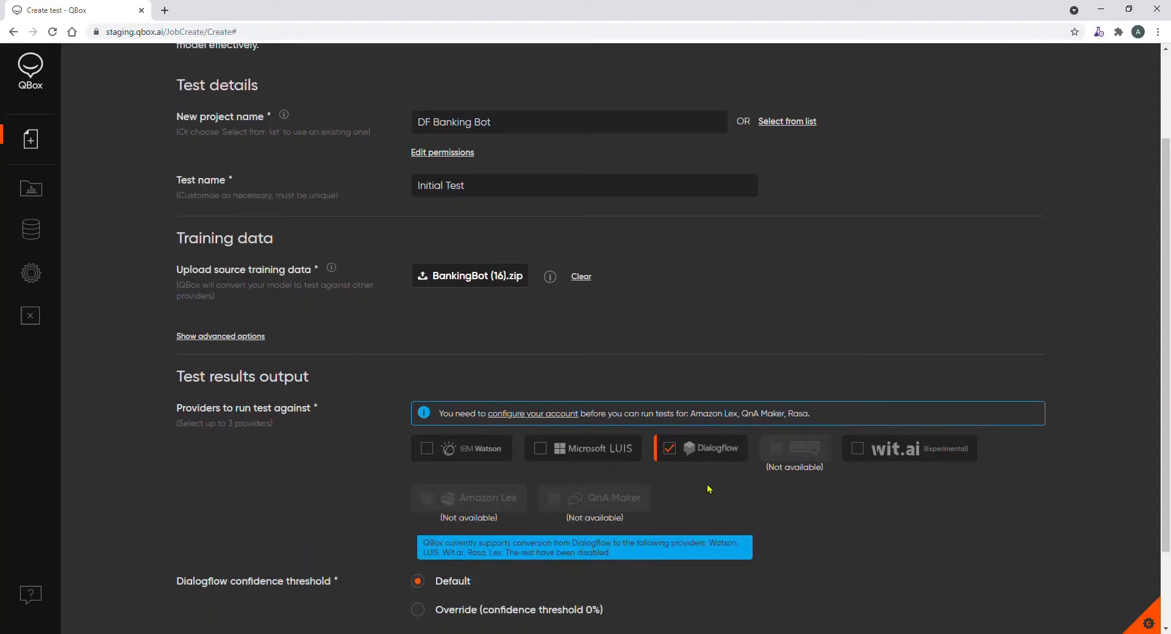
{"action": "scroll", "coordinate": [707, 488], "scroll_direction": "down", "scroll_amount": 2}
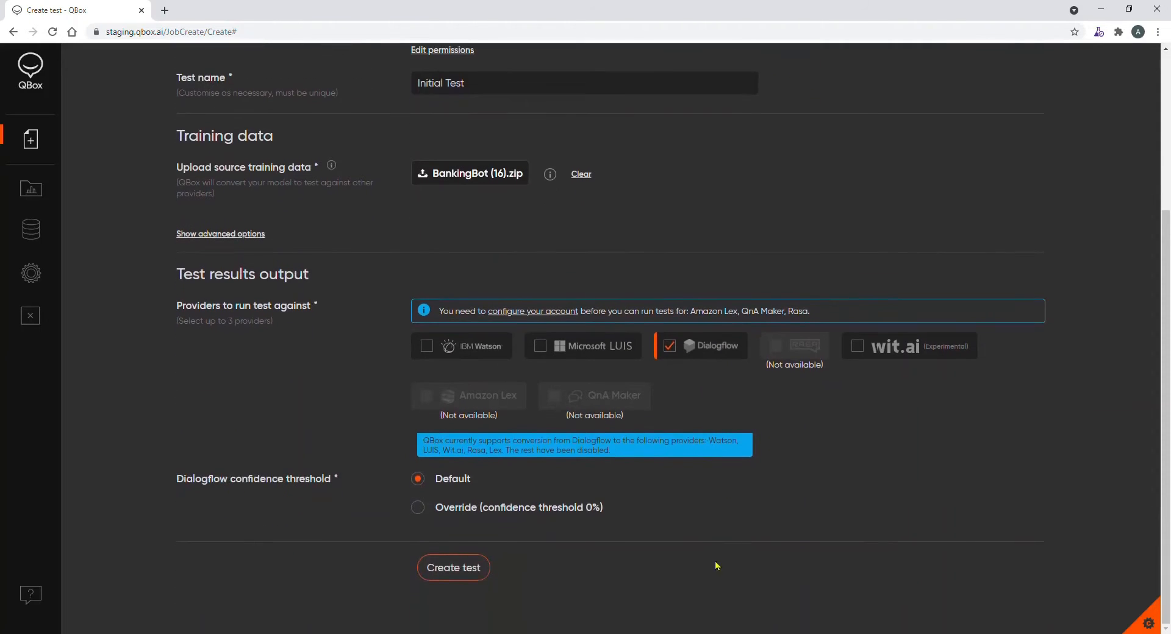
{"action": "left_click", "coordinate": [460, 569]}
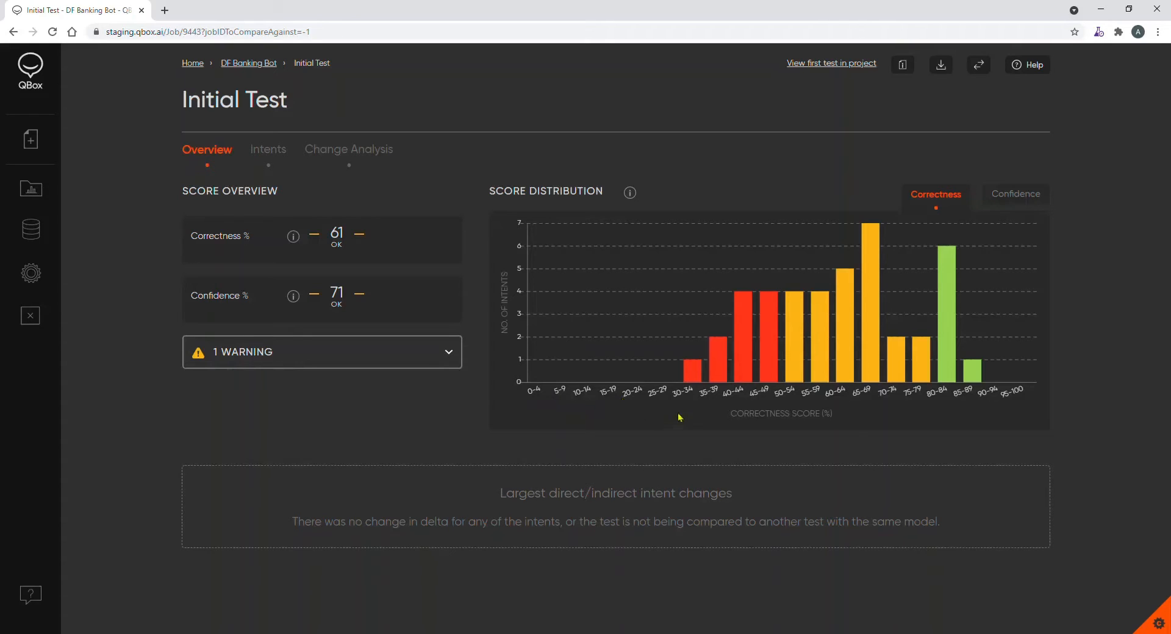
- Examine the Initial Test's correctness and confidence score distributions and its warning details
{"action": "mouse_move", "coordinate": [719, 380]}
{"action": "mouse_move", "coordinate": [847, 375]}
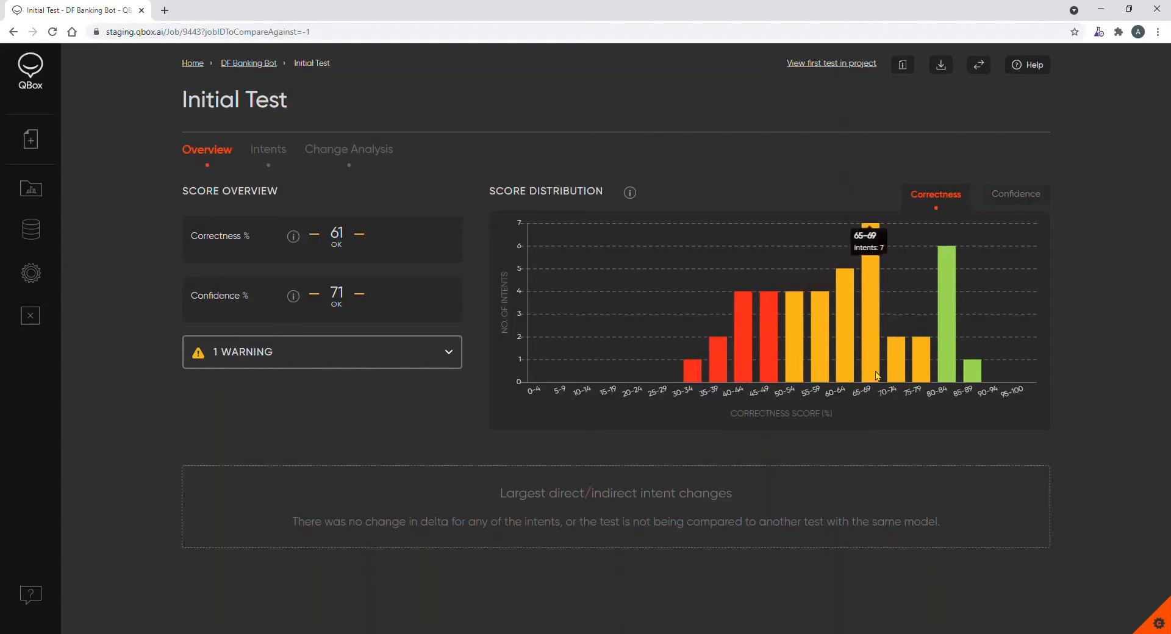
{"action": "mouse_move", "coordinate": [950, 381]}
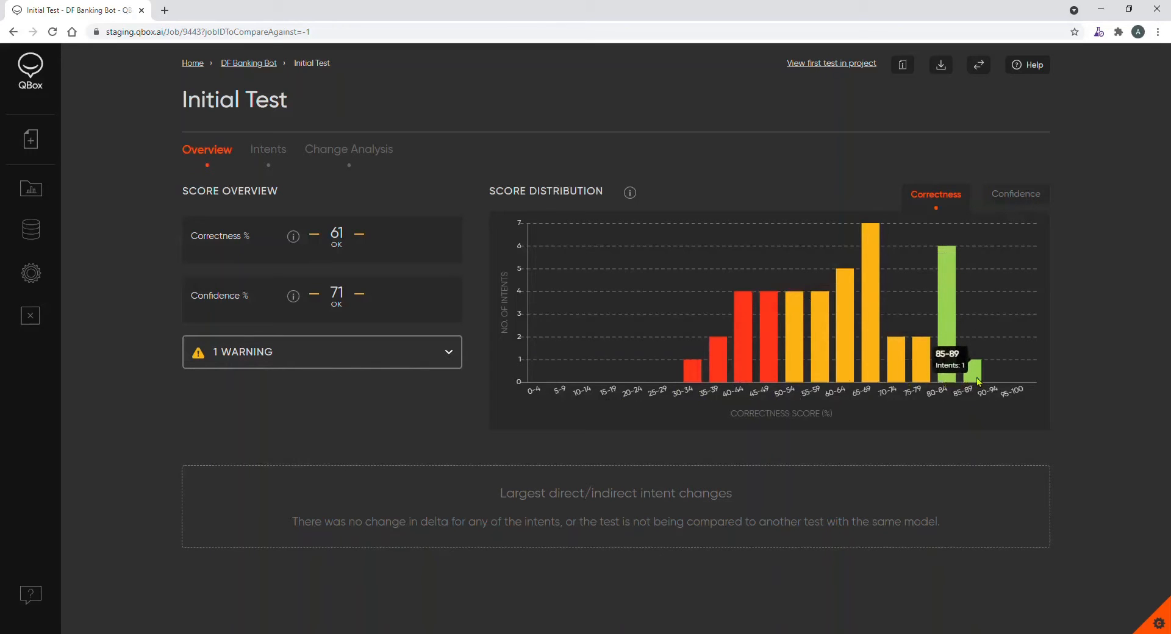
{"action": "left_click", "coordinate": [1025, 197]}
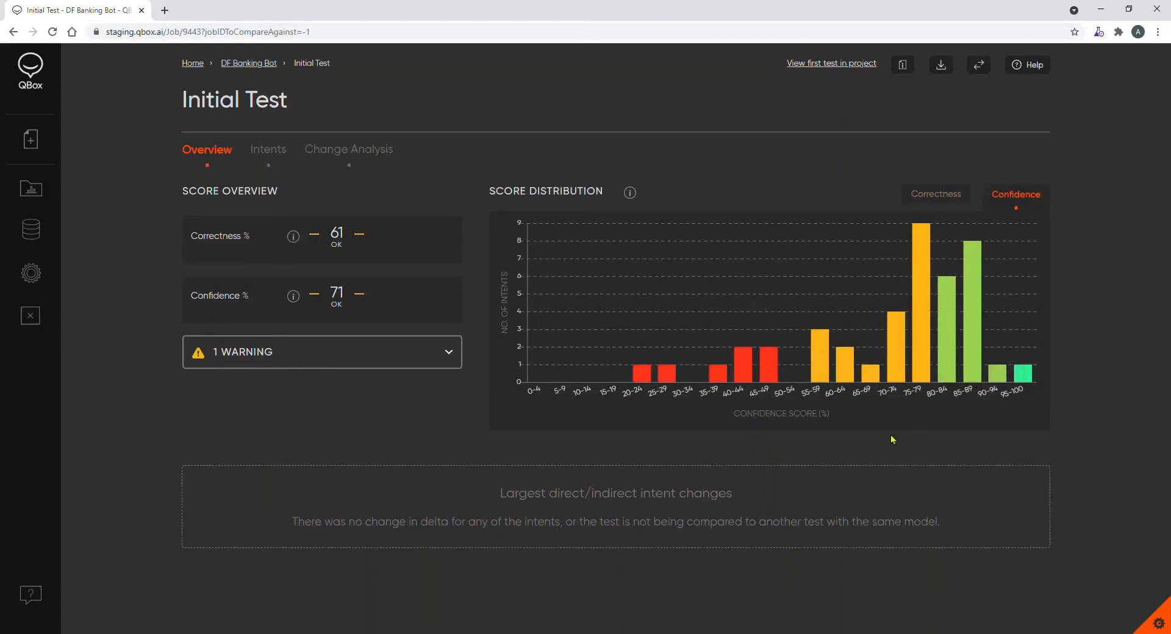
{"action": "left_click", "coordinate": [939, 192]}
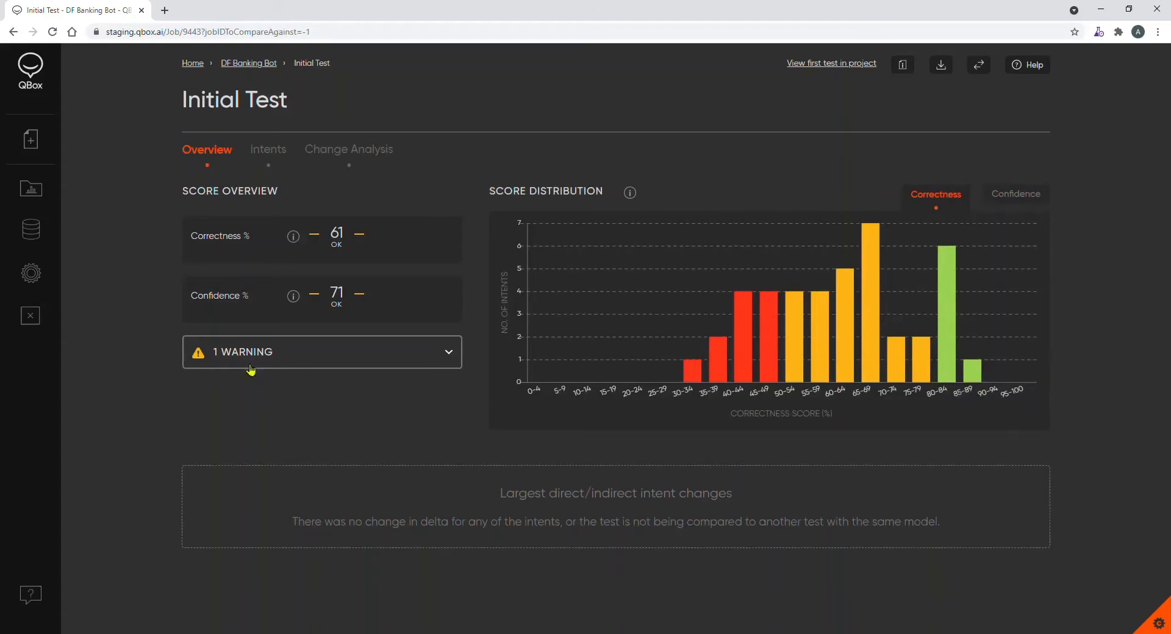
{"action": "left_click", "coordinate": [459, 353]}
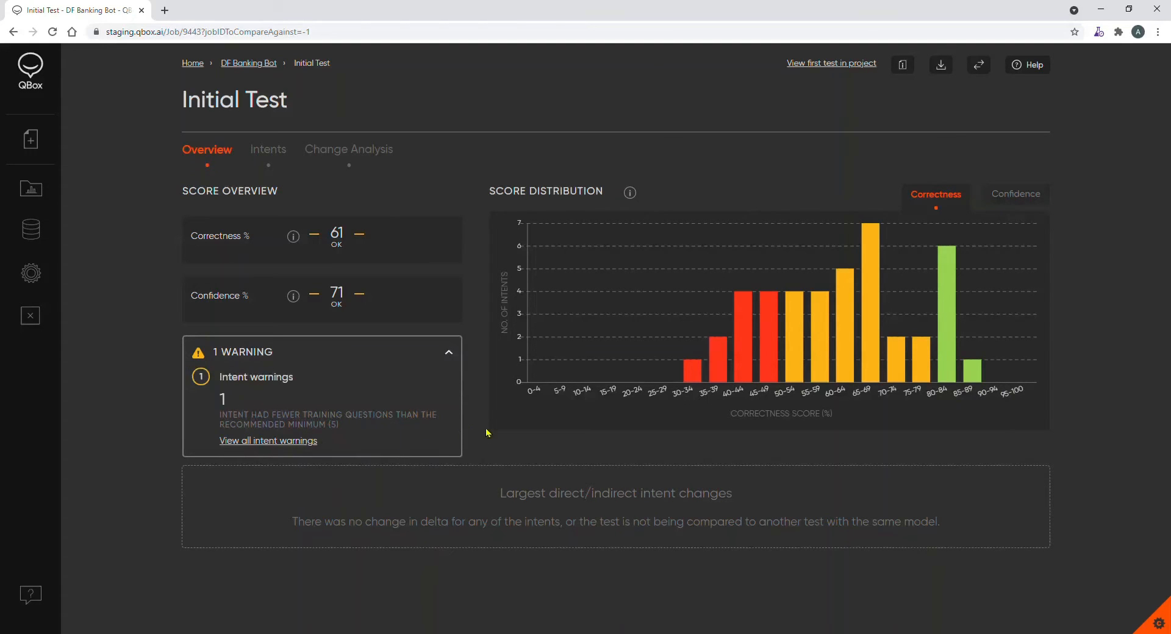
{"action": "left_click", "coordinate": [449, 351]}
- Review the Initial Test's breakdown of correctness and confidence scores for each intent
{"action": "left_click", "coordinate": [281, 153]}
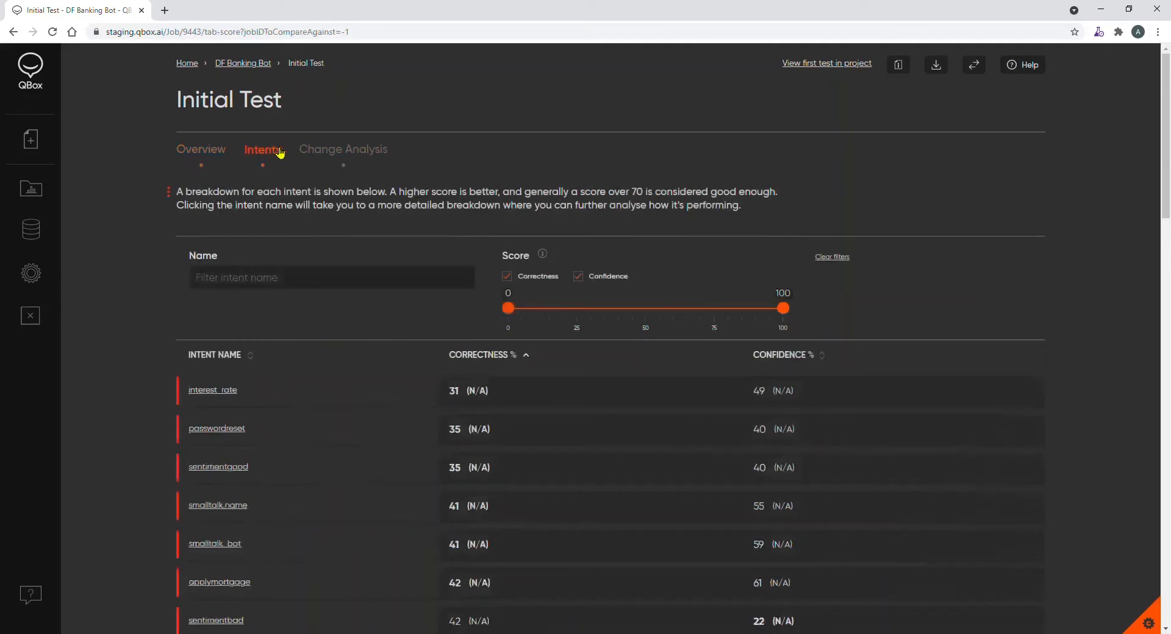
{"action": "scroll", "coordinate": [371, 332], "scroll_direction": "down", "scroll_amount": 5}
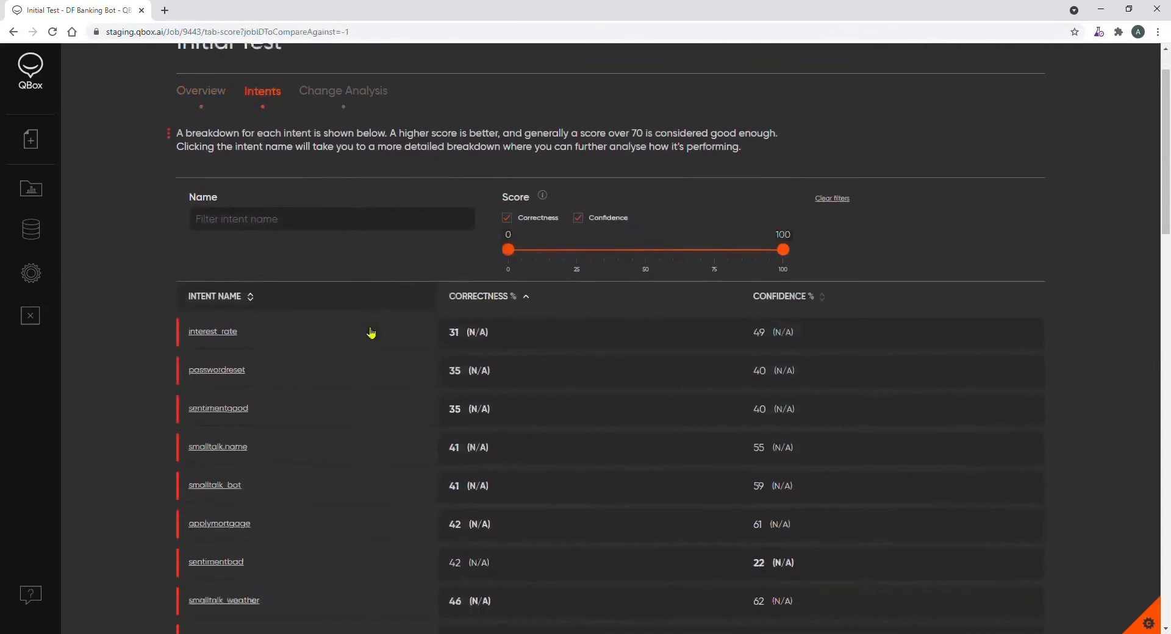
{"action": "scroll", "coordinate": [371, 333], "scroll_direction": "down", "scroll_amount": 8}
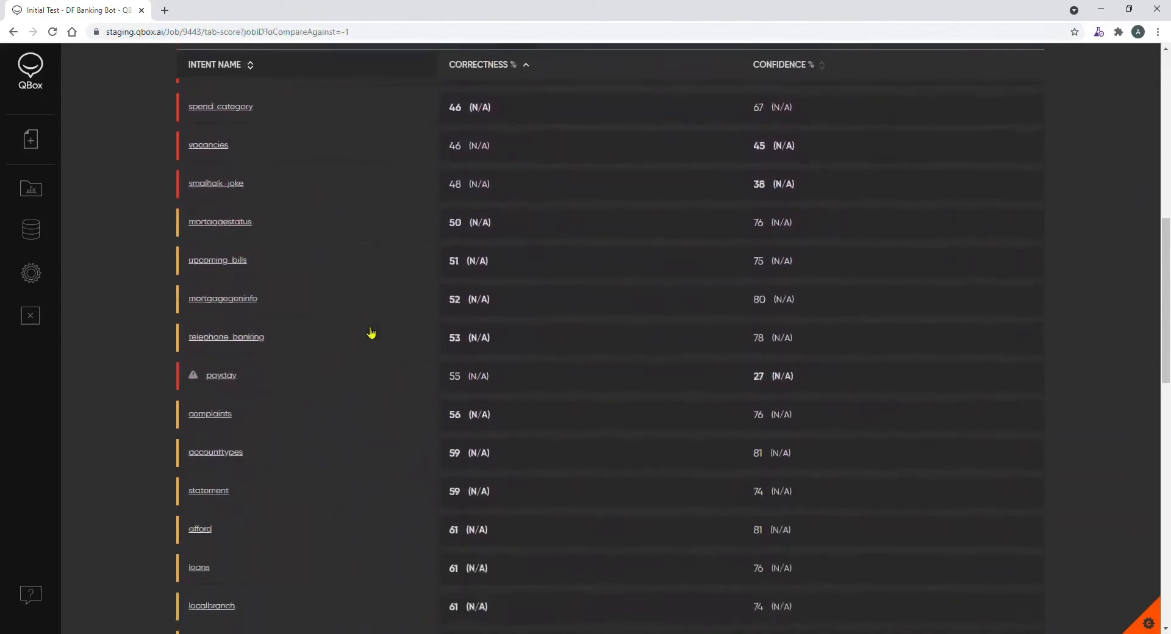
{"action": "scroll", "coordinate": [370, 332], "scroll_direction": "up", "scroll_amount": 12}
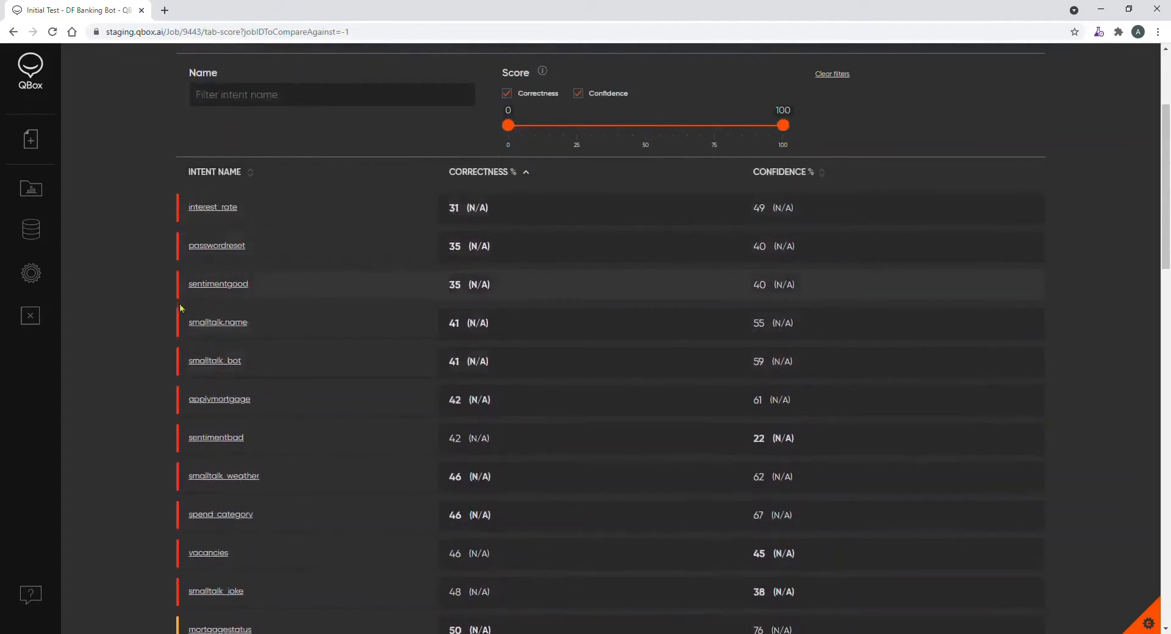
{"action": "scroll", "coordinate": [186, 427], "scroll_direction": "down", "scroll_amount": 5}
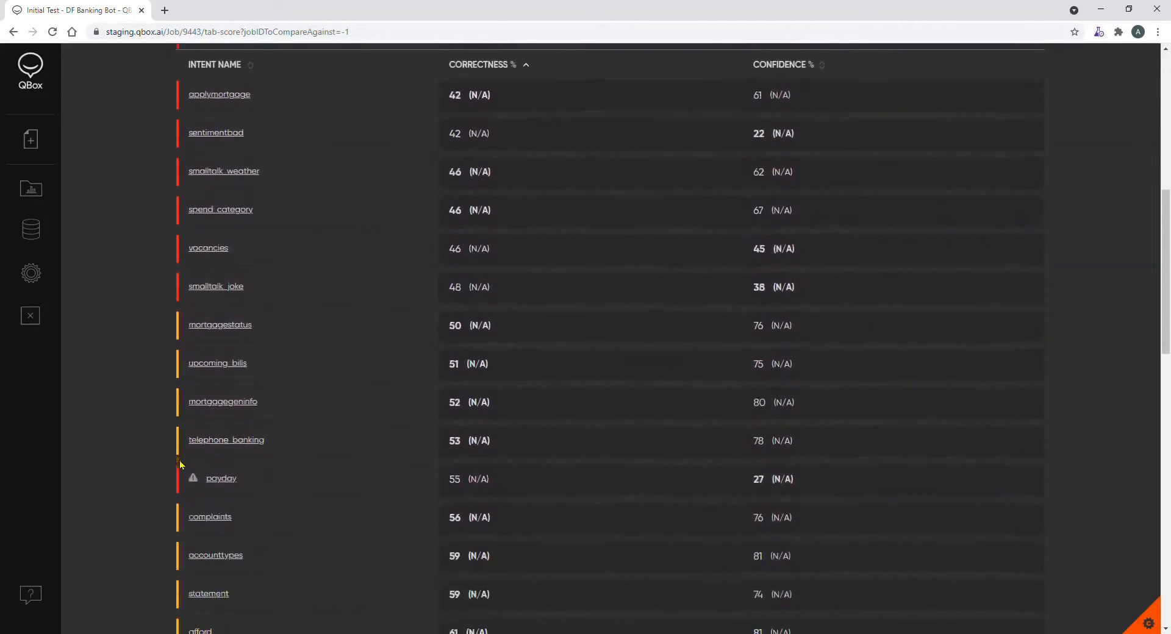
{"action": "scroll", "coordinate": [180, 464], "scroll_direction": "up", "scroll_amount": 2}
{"action": "scroll", "coordinate": [182, 462], "scroll_direction": "up", "scroll_amount": 2}
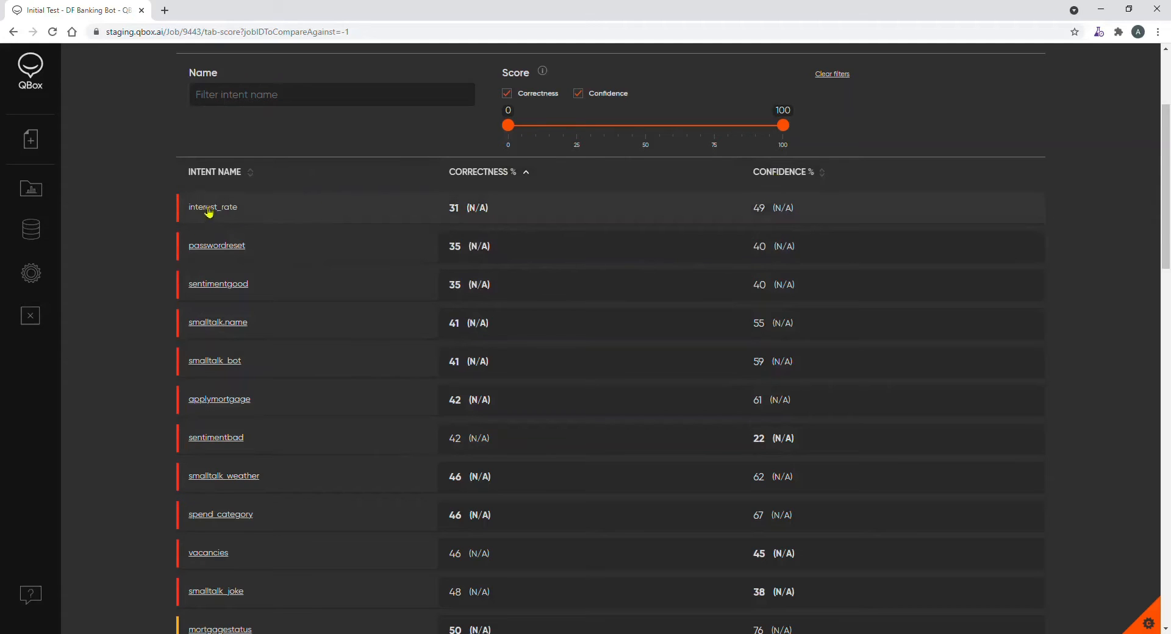
- Open the interest_rate intent's results in a separate tab and view its Correctness Distribution diagram
{"action": "middle_click", "coordinate": [251, 211]}
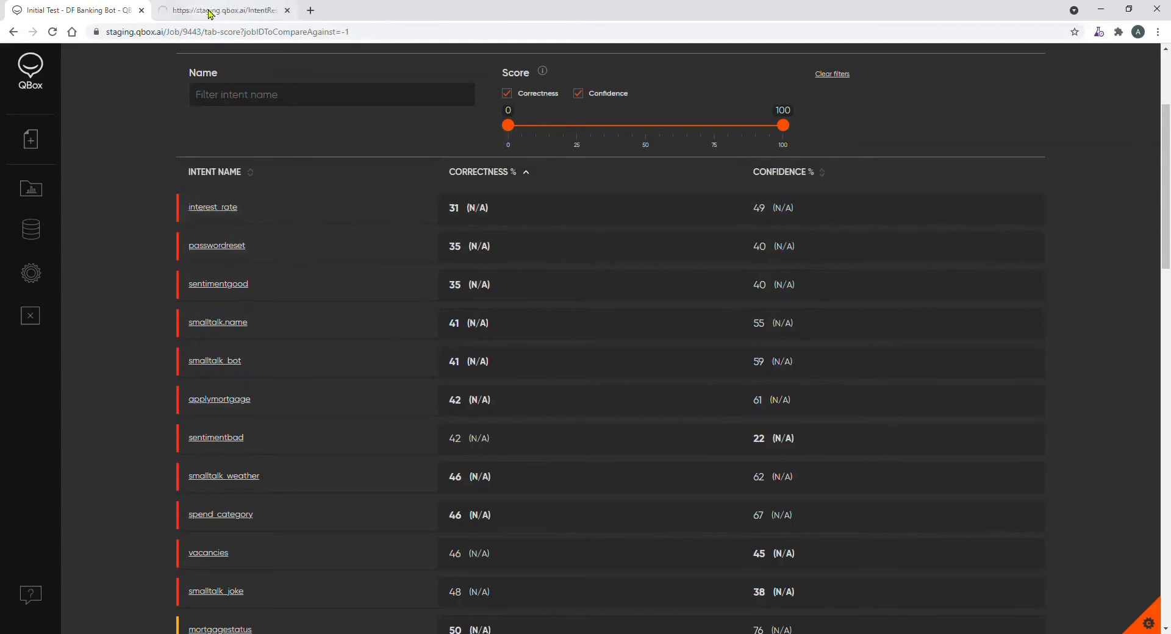
{"action": "left_click", "coordinate": [207, 11]}
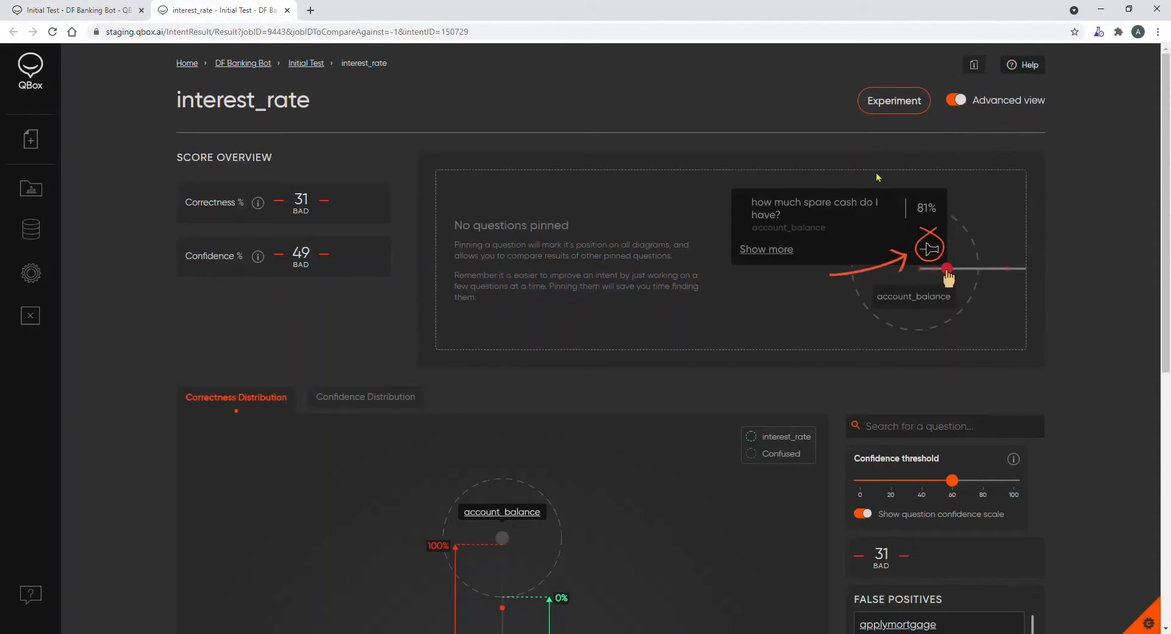
{"action": "scroll", "coordinate": [627, 532], "scroll_direction": "down", "scroll_amount": 3}
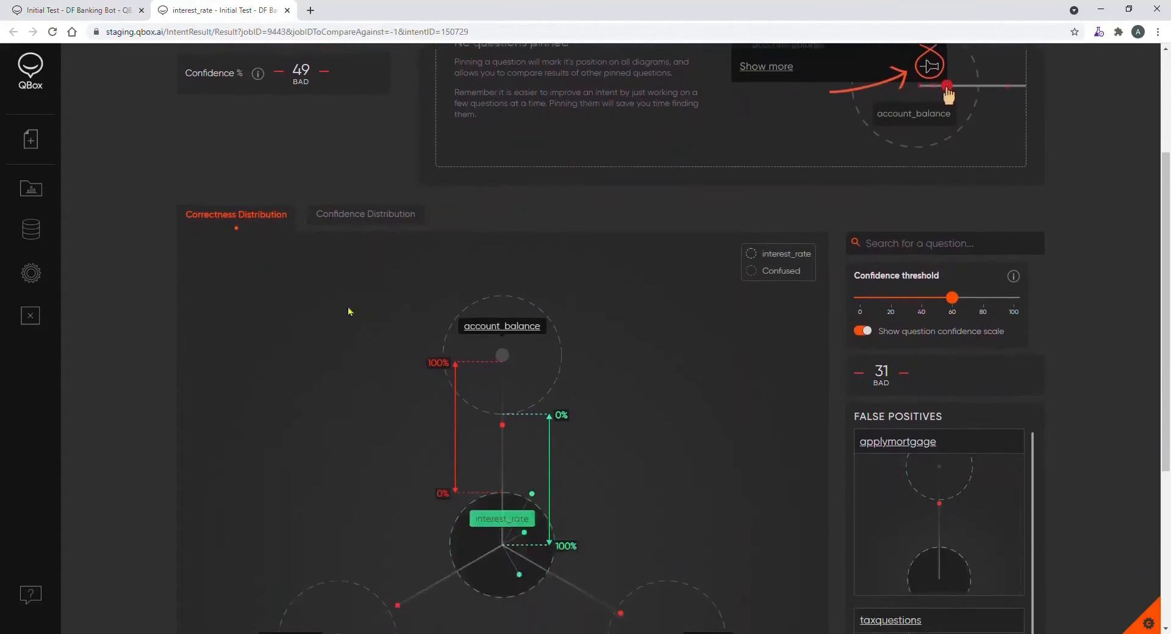
{"action": "scroll", "coordinate": [708, 411], "scroll_direction": "down", "scroll_amount": 1}
{"action": "scroll", "coordinate": [710, 413], "scroll_direction": "down", "scroll_amount": 1}
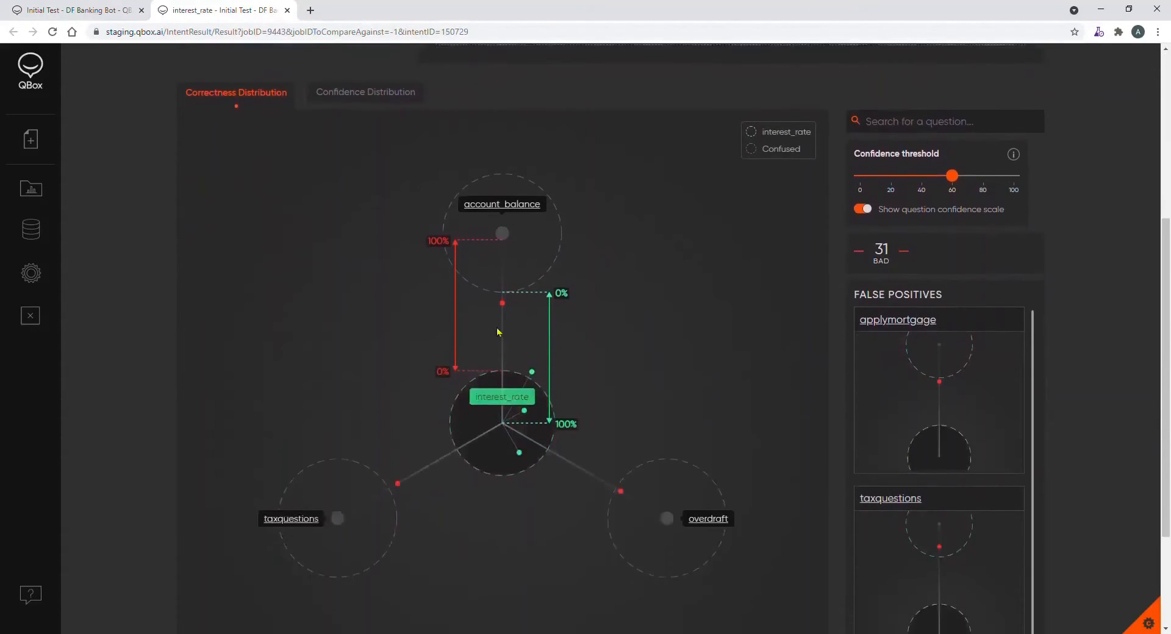
- Inspect the interest_rate training questions confused with account_balance, taxquestions and overdraft in the diagram
{"action": "left_click", "coordinate": [502, 303]}
{"action": "mouse_move", "coordinate": [398, 484]}
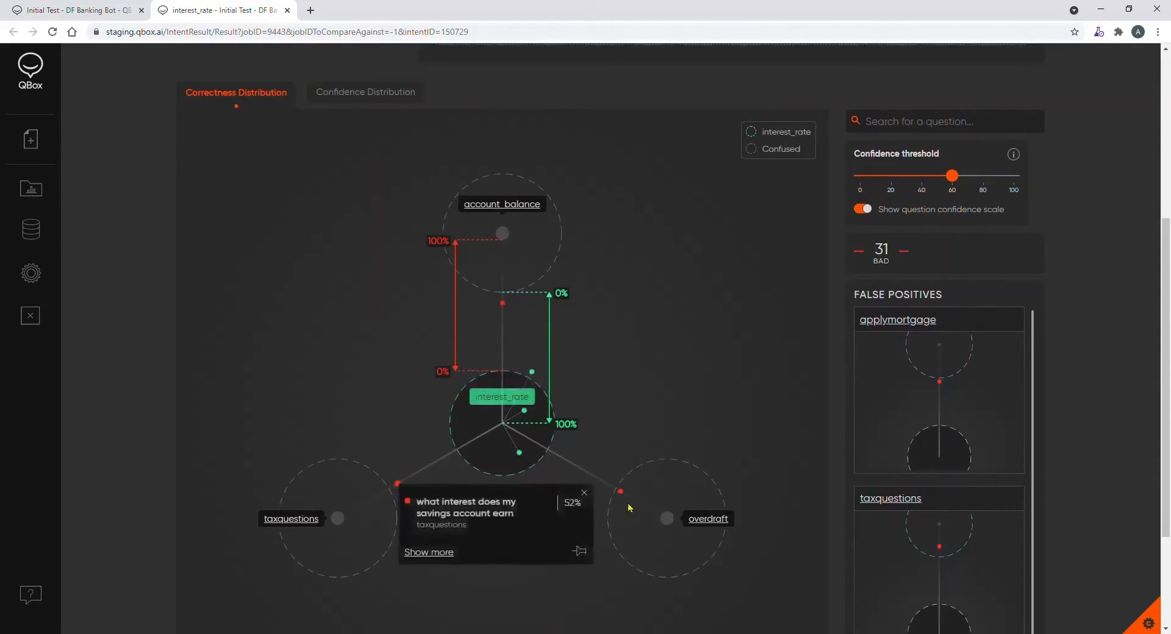
{"action": "mouse_move", "coordinate": [621, 495]}
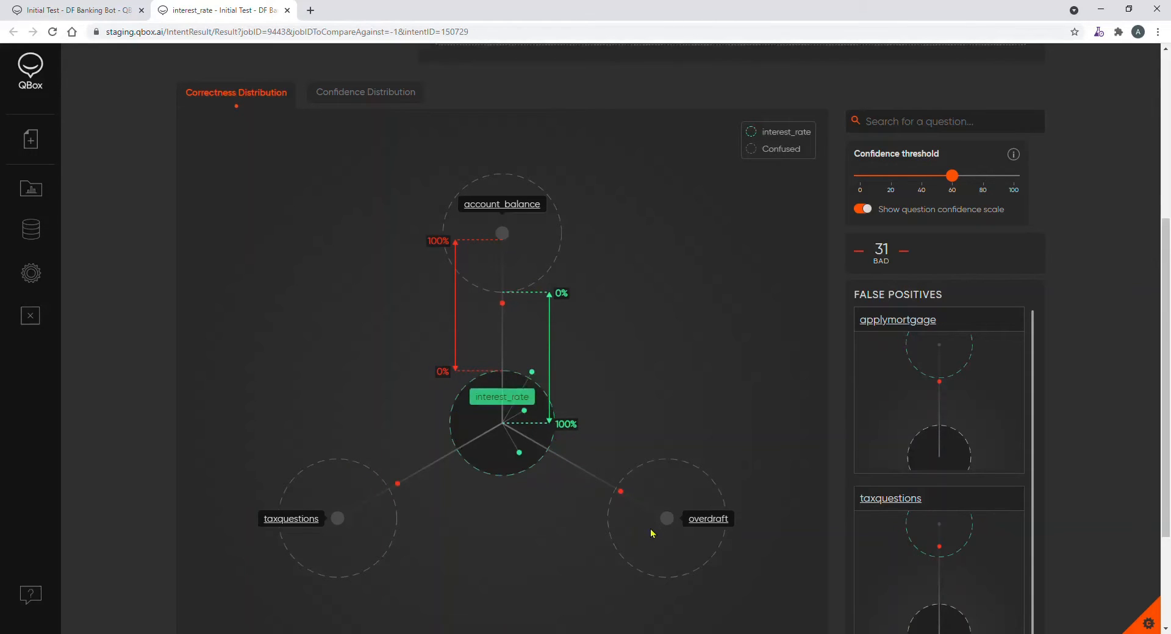
{"action": "scroll", "coordinate": [602, 614], "scroll_direction": "down", "scroll_amount": 2}
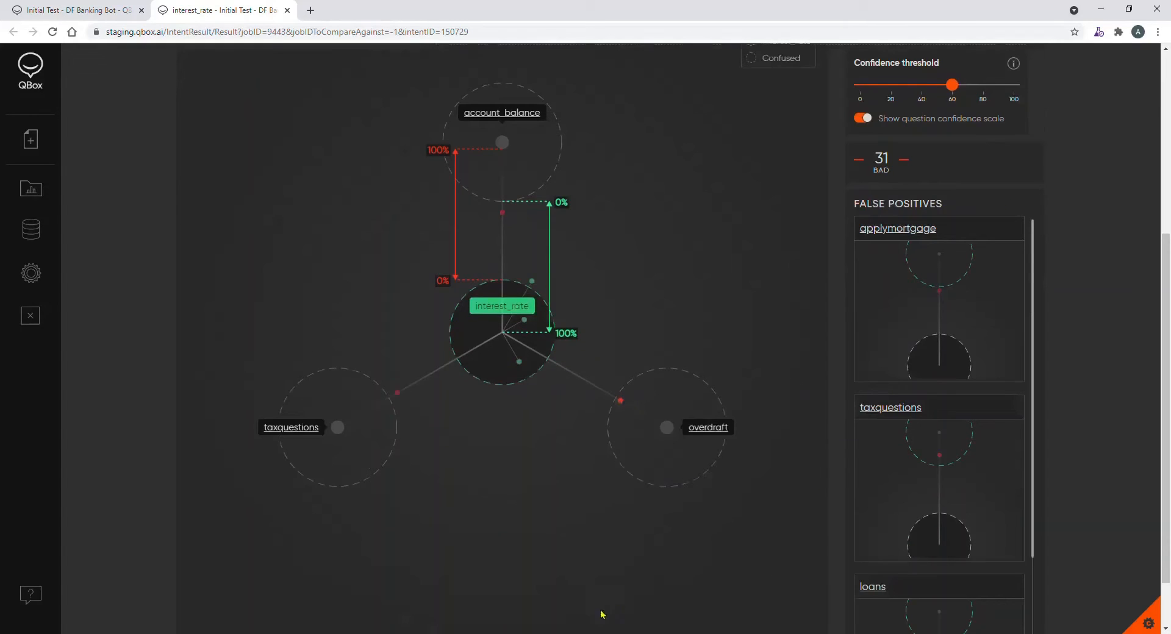
{"action": "mouse_move", "coordinate": [400, 393]}
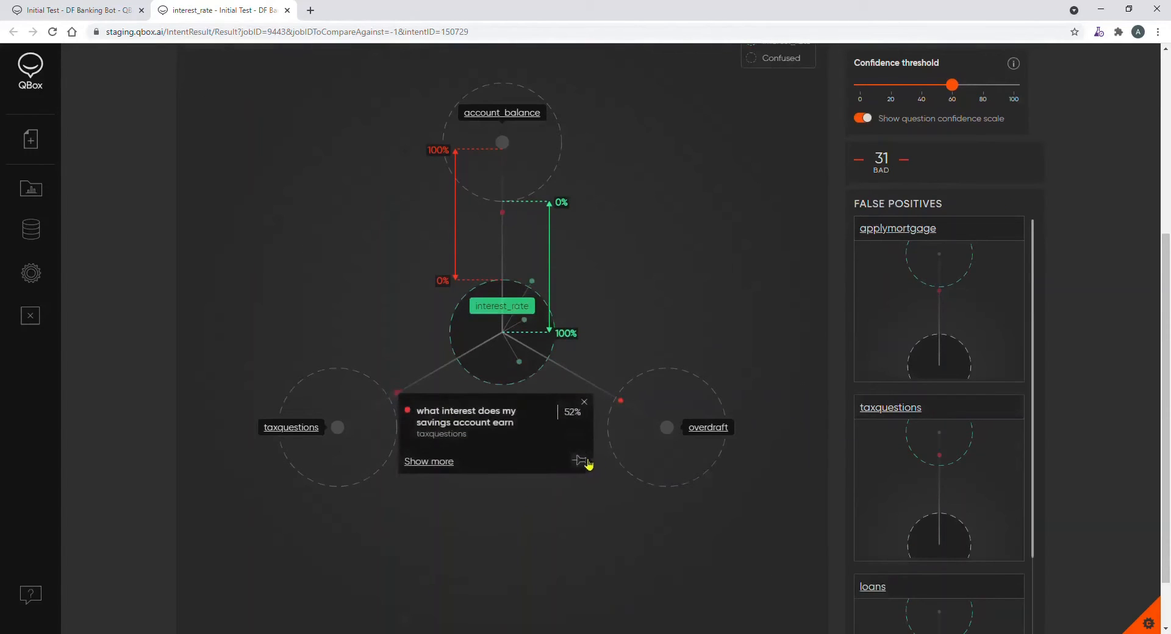
{"action": "mouse_move", "coordinate": [504, 212]}
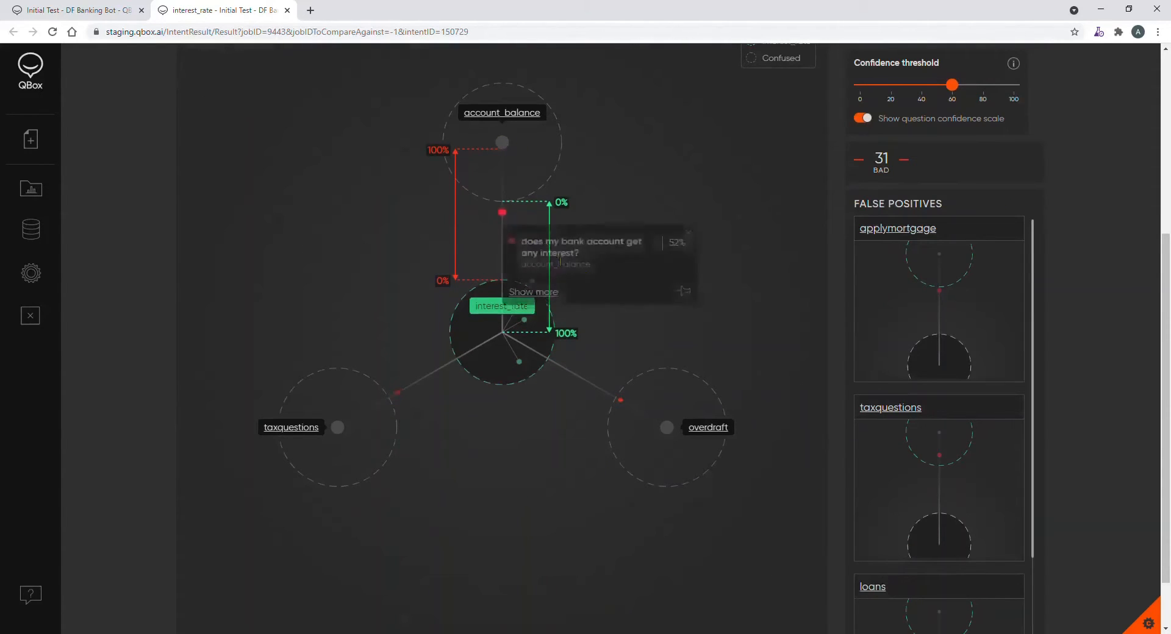
- Pin the test question "does my bank account get any interest?" and check the correctness marks of interest_rate's pinned test questions
{"action": "left_click", "coordinate": [684, 281]}
{"action": "scroll", "coordinate": [745, 324], "scroll_direction": "up", "scroll_amount": 6}
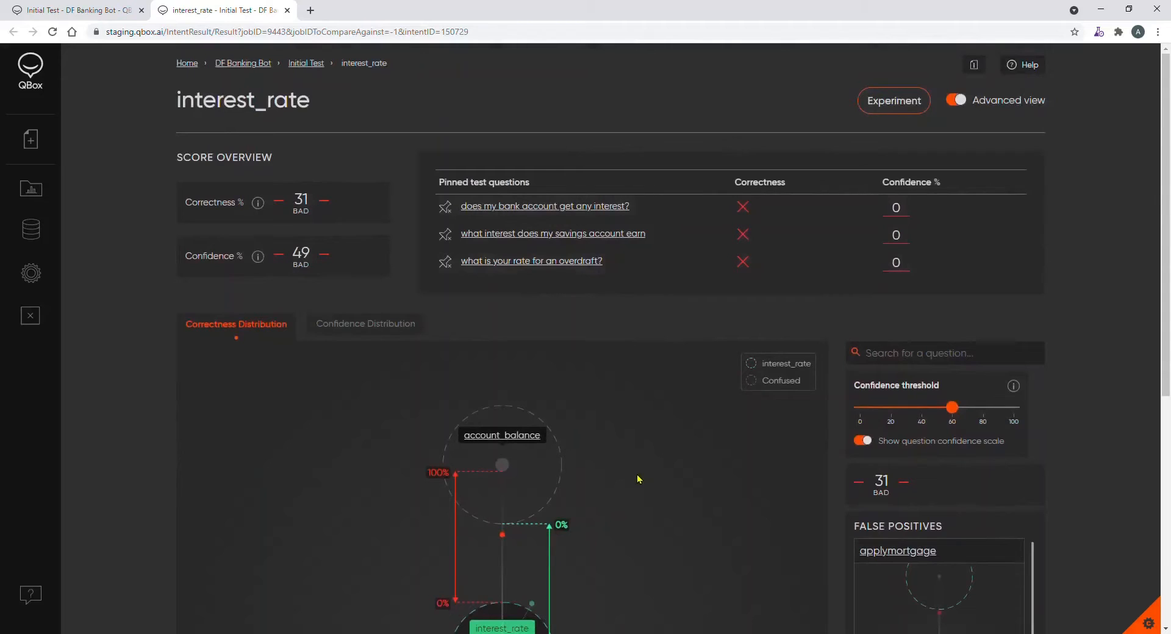
{"action": "mouse_move", "coordinate": [743, 209]}
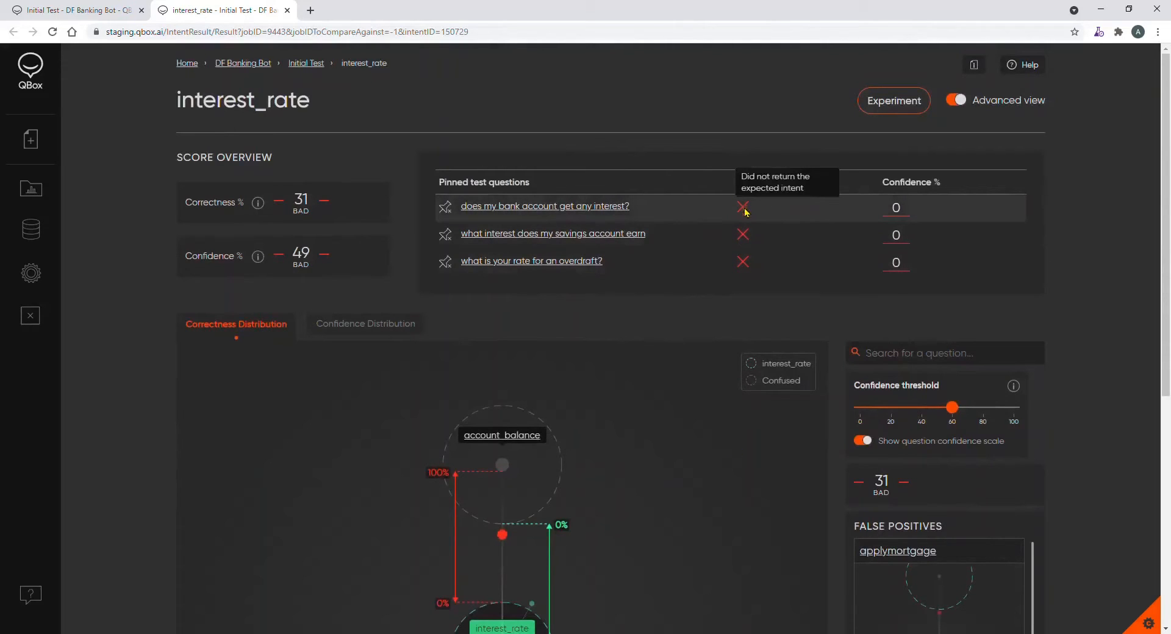
{"action": "mouse_move", "coordinate": [745, 234]}
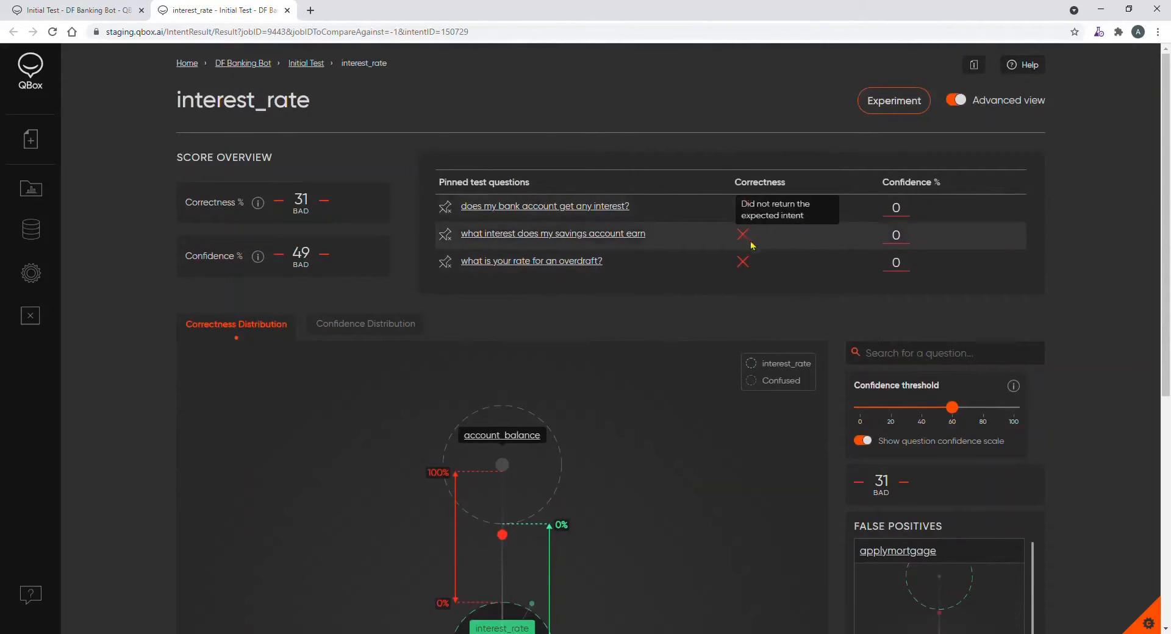
{"action": "mouse_move", "coordinate": [747, 268]}
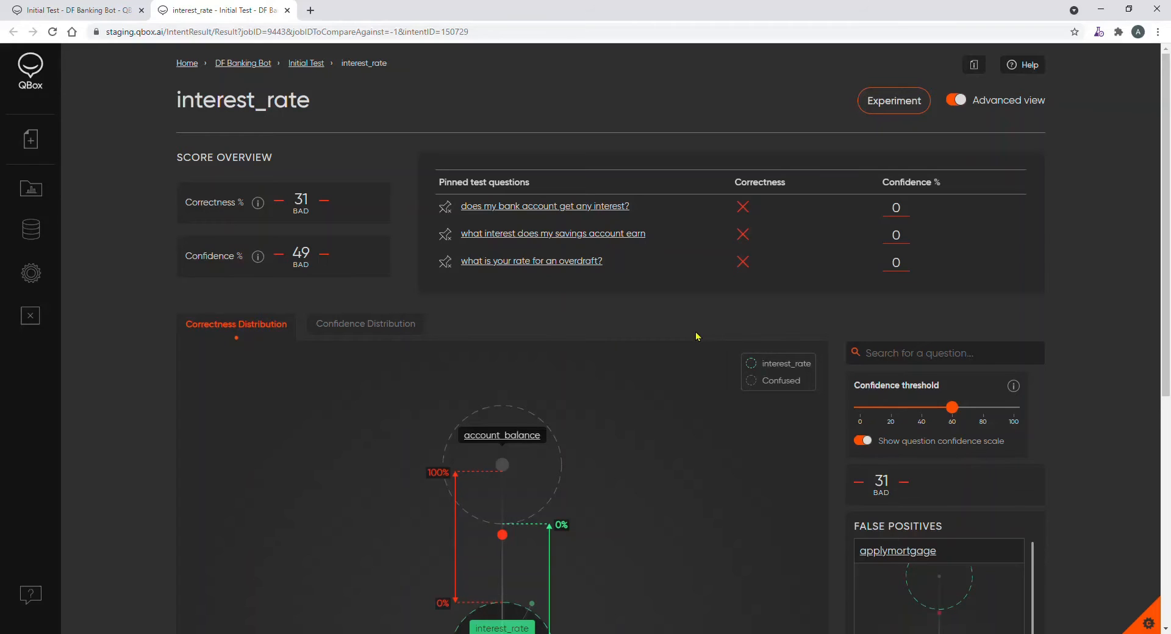
- Inspect the question "how much interest can you earn on bank accounts?" in the Correctness Distribution diagram
{"action": "scroll", "coordinate": [697, 336], "scroll_direction": "down", "scroll_amount": 4}
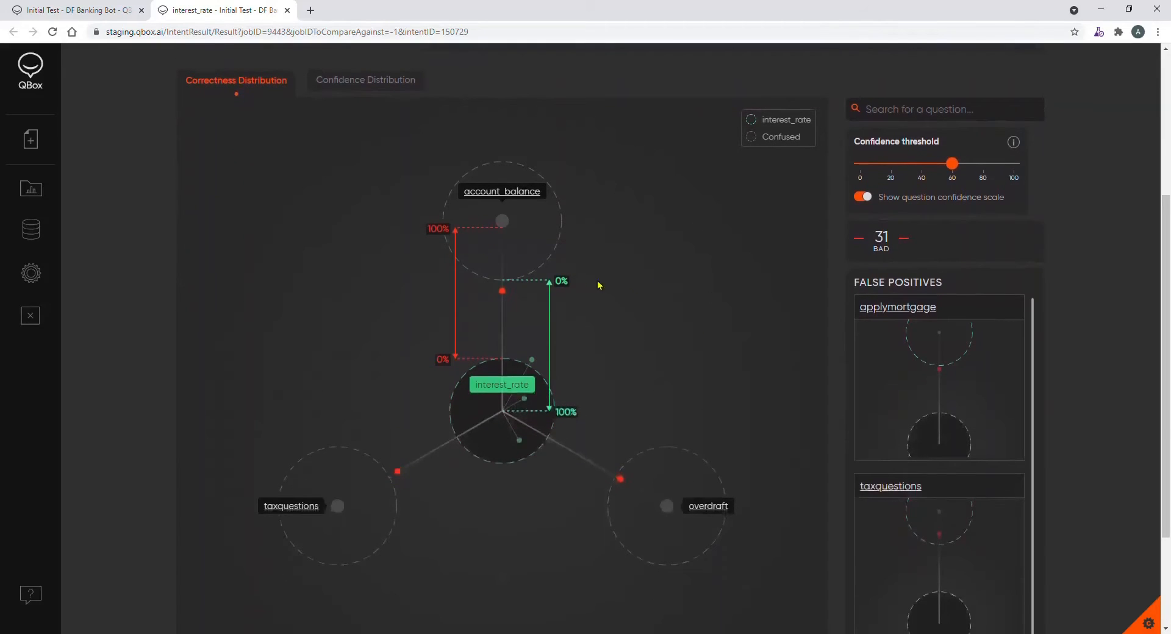
{"action": "mouse_move", "coordinate": [534, 362]}
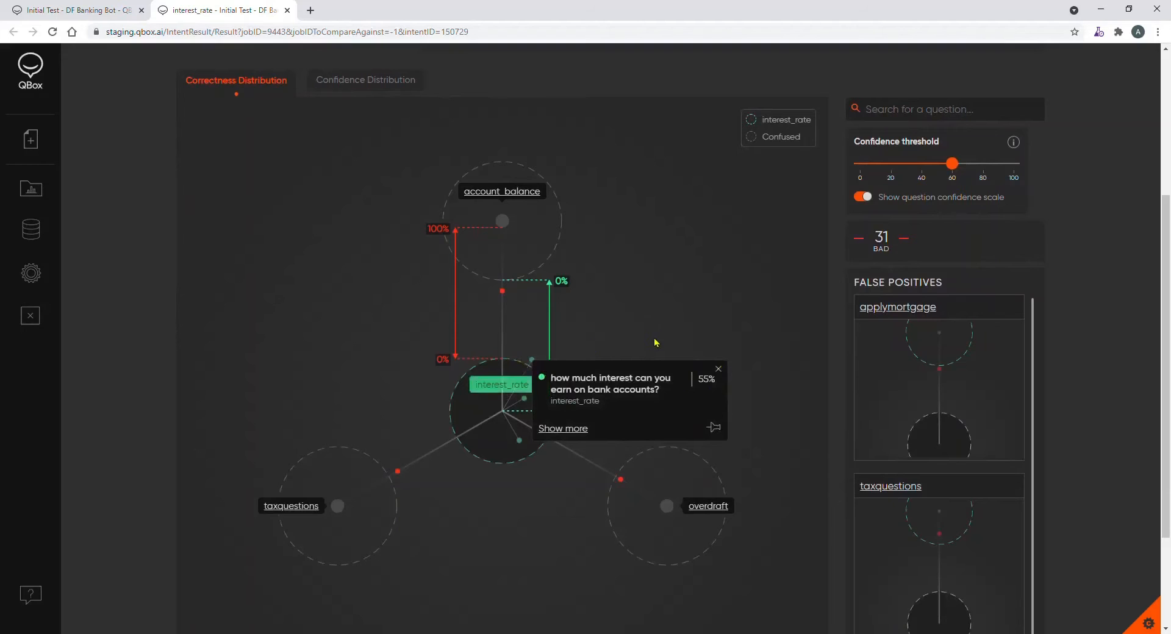
{"action": "scroll", "coordinate": [521, 438], "scroll_direction": "up", "scroll_amount": 1}
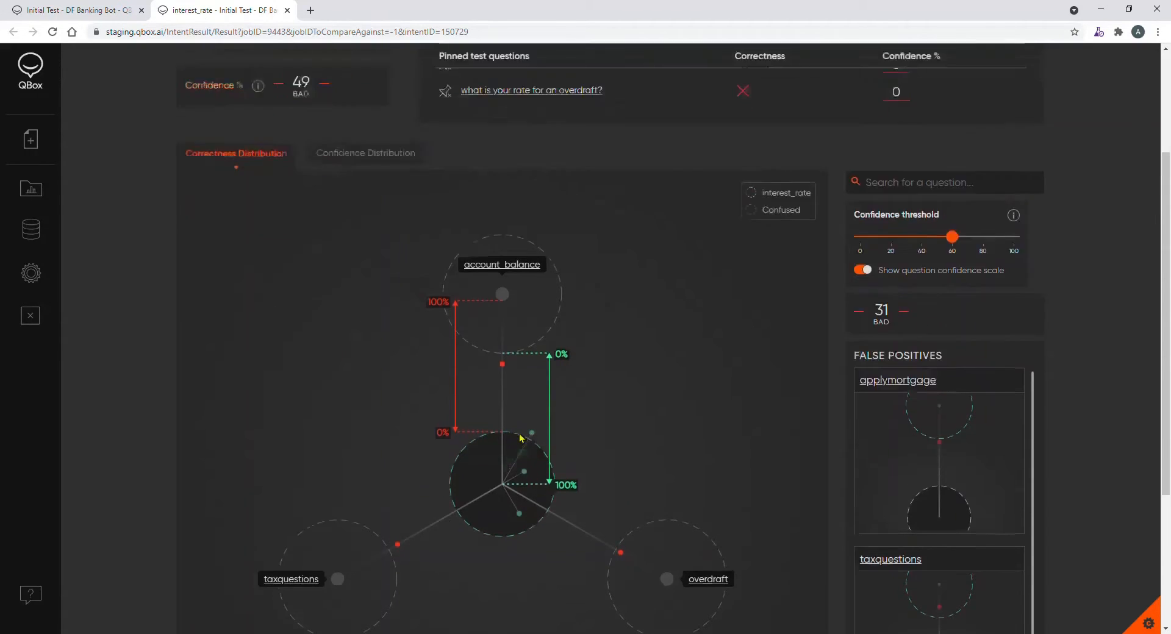
- View the interest_rate intent's Confidence Distribution diagram and examine where its training questions lie
{"action": "scroll", "coordinate": [521, 438], "scroll_direction": "up", "scroll_amount": 3}
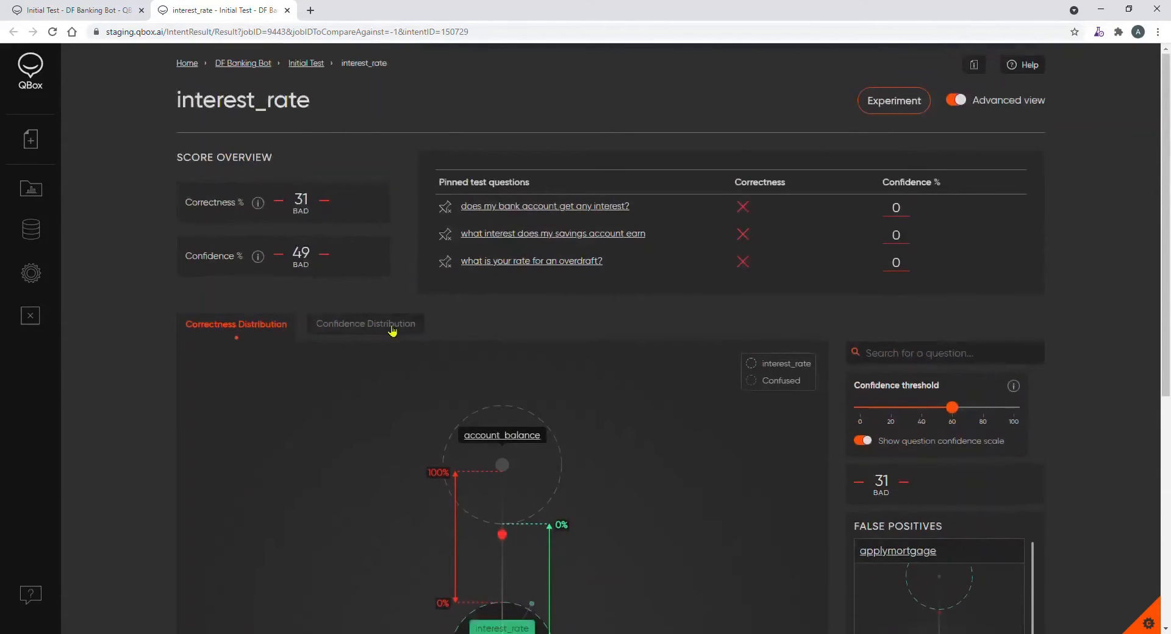
{"action": "left_click", "coordinate": [392, 326]}
{"action": "scroll", "coordinate": [603, 436], "scroll_direction": "down", "scroll_amount": 5}
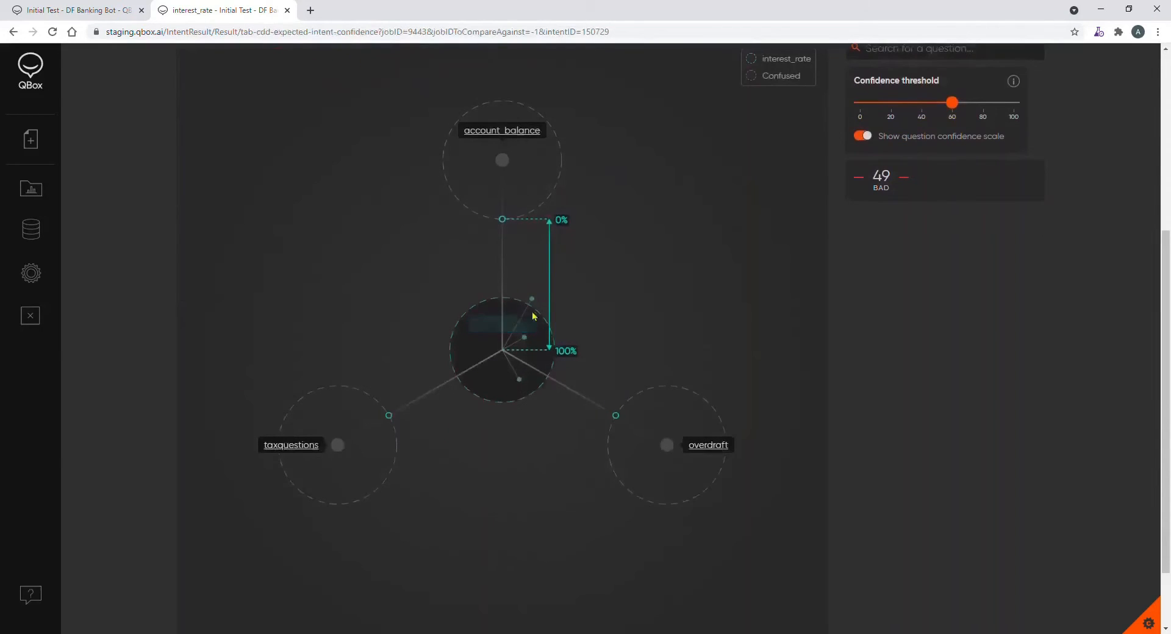
{"action": "mouse_move", "coordinate": [531, 299]}
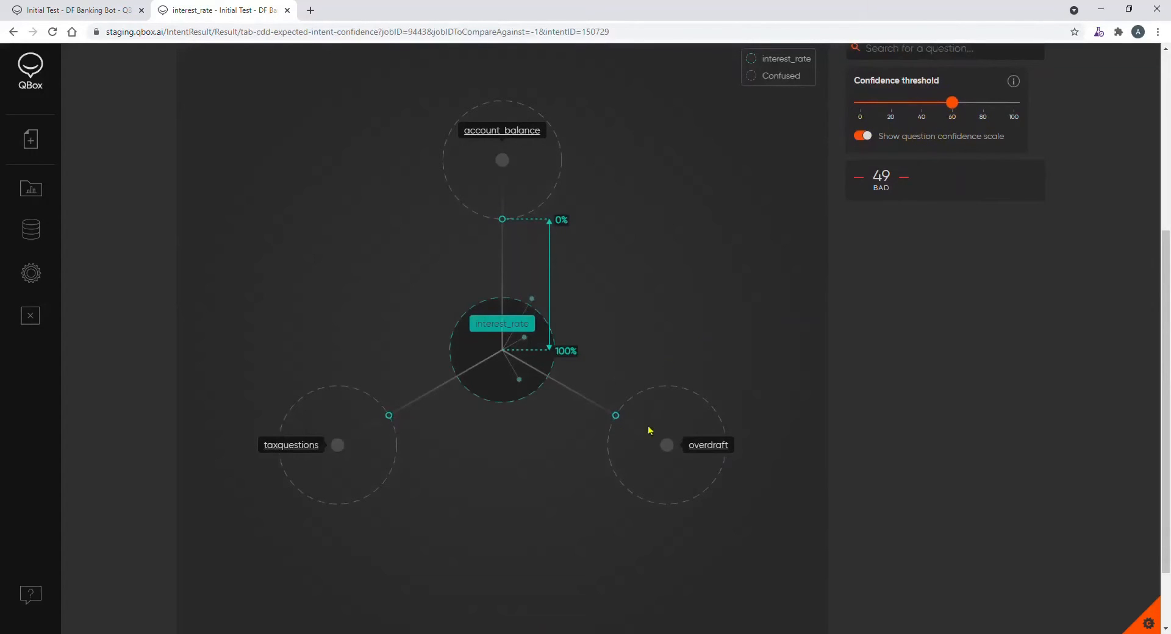
{"action": "scroll", "coordinate": [625, 434], "scroll_direction": "up", "scroll_amount": 5}
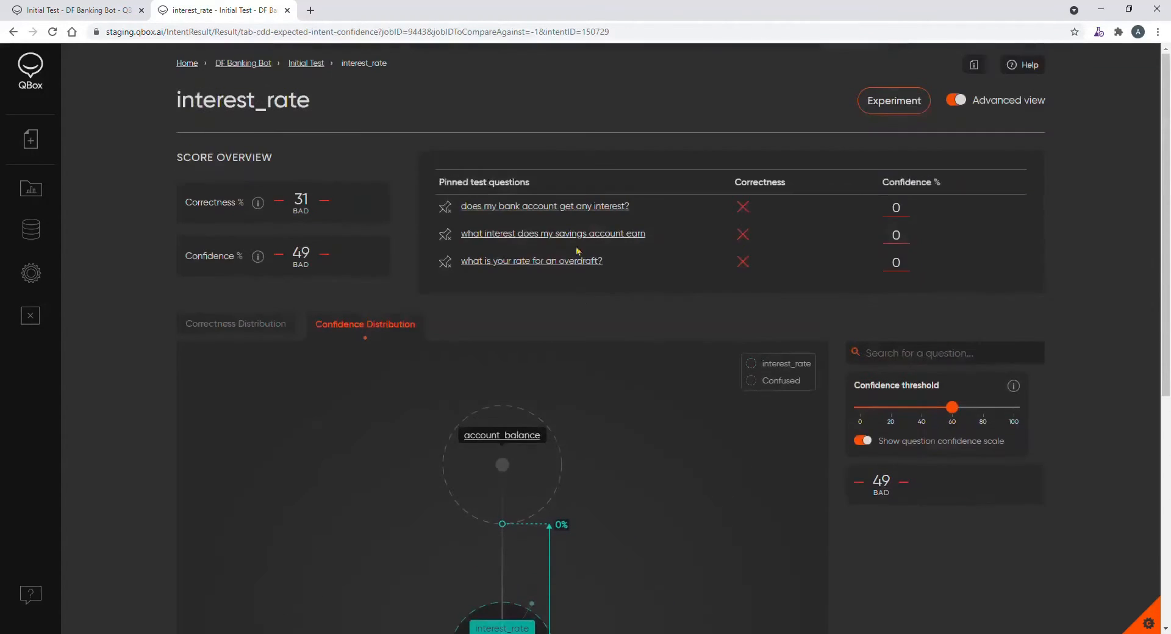
- Return to the Correctness Distribution diagram and inspect the interest_rate questions confused with account_balance, overdraft and taxquestions
{"action": "left_click", "coordinate": [237, 328]}
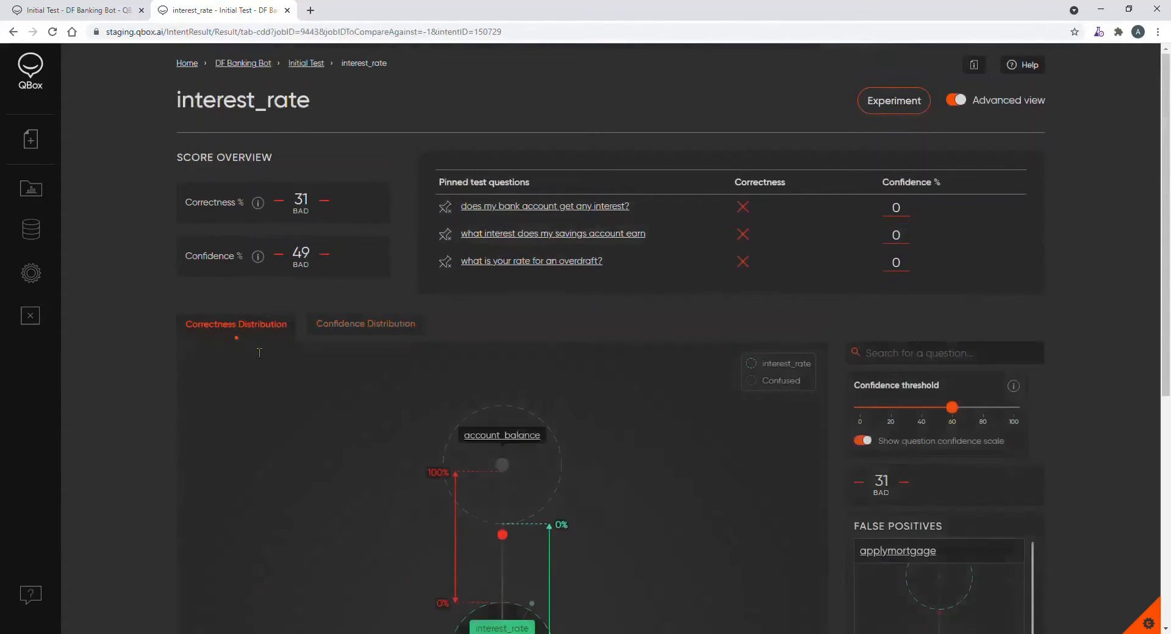
{"action": "scroll", "coordinate": [692, 461], "scroll_direction": "down", "scroll_amount": 3}
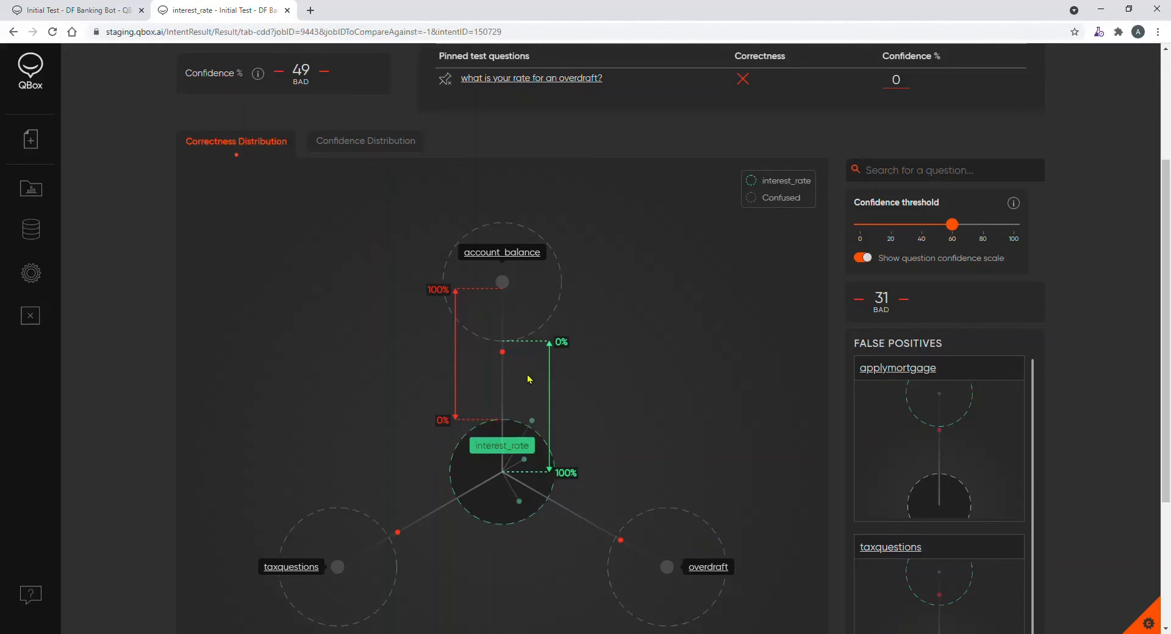
{"action": "left_click", "coordinate": [503, 352]}
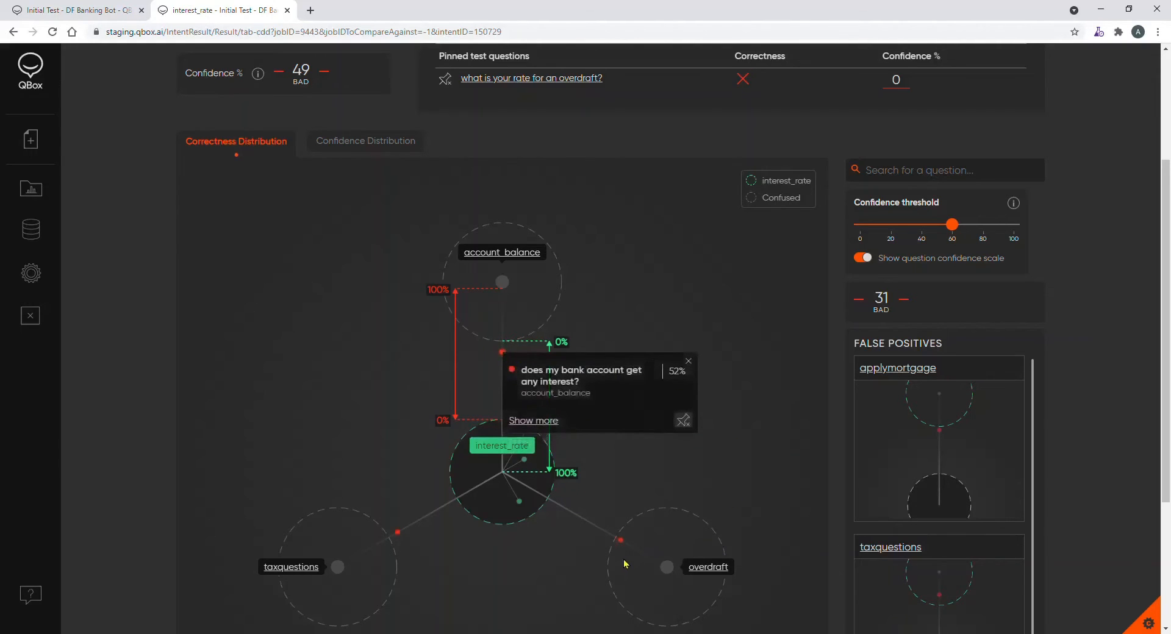
{"action": "left_click", "coordinate": [622, 541]}
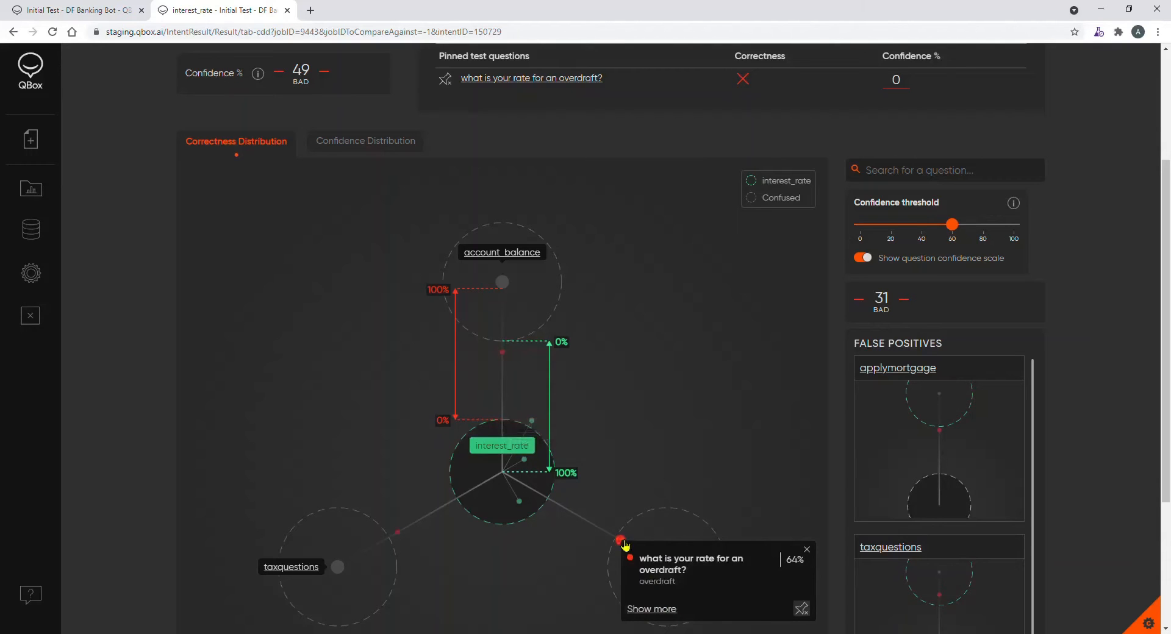
{"action": "left_click", "coordinate": [399, 535]}
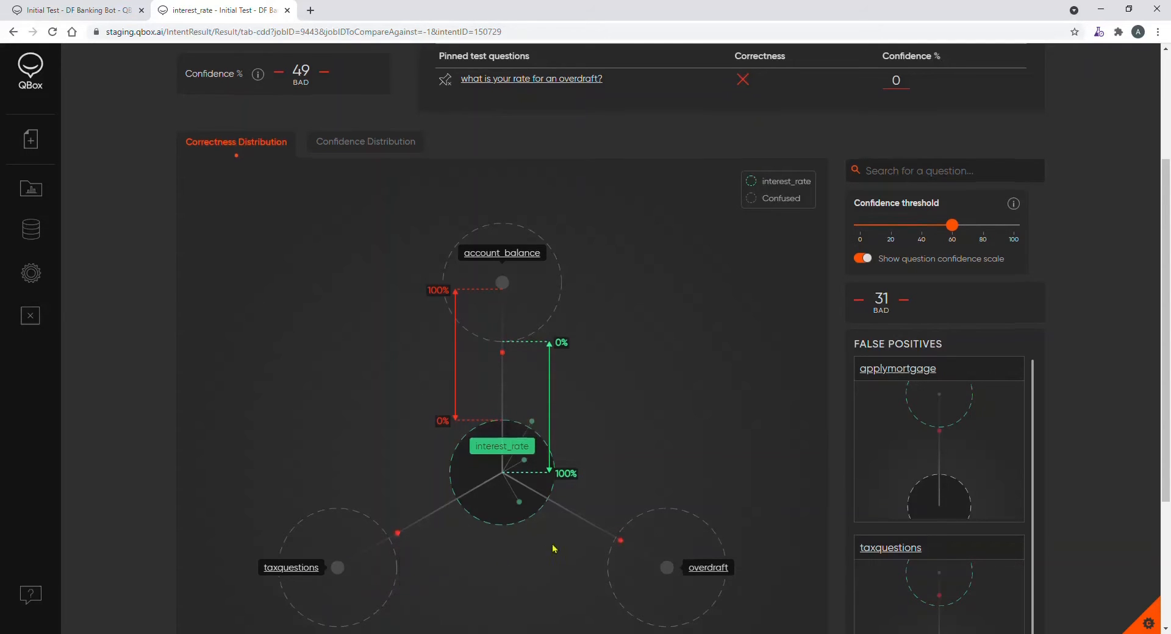
- Compare training data for "does my bank account get any interest?", and in Dialogflow save "Will i get any interest on my bank account." as an interest_rate training phrase
{"action": "scroll", "coordinate": [554, 548], "scroll_direction": "up", "scroll_amount": 3}
{"action": "left_click", "coordinate": [533, 207]}
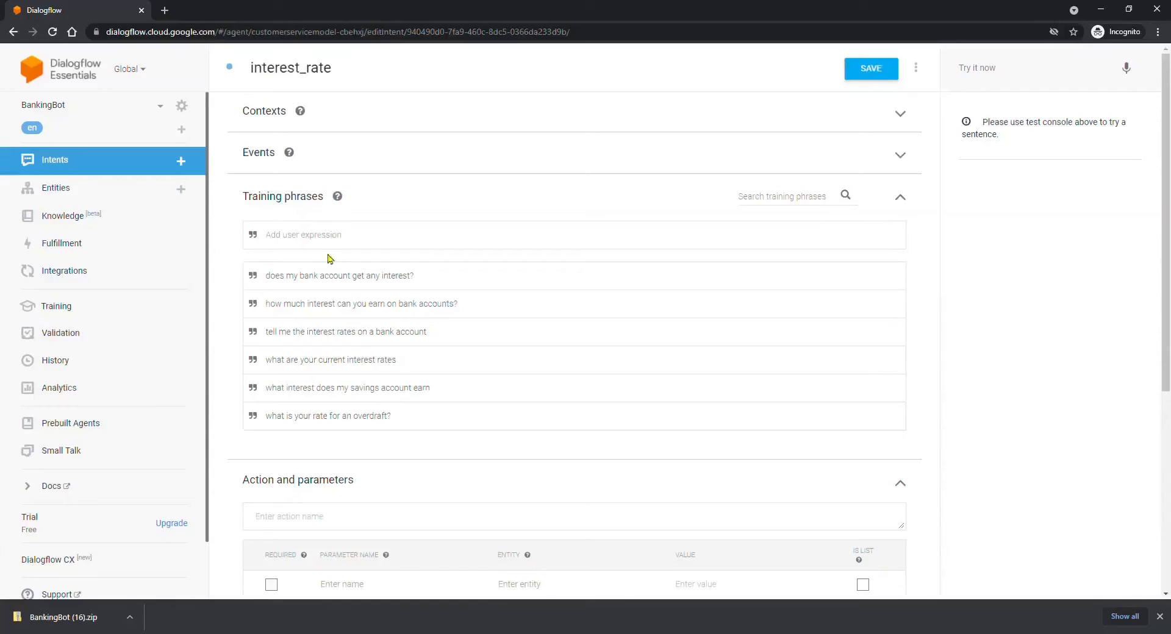
{"action": "type", "text": "Will I get any interest on my bank account."}
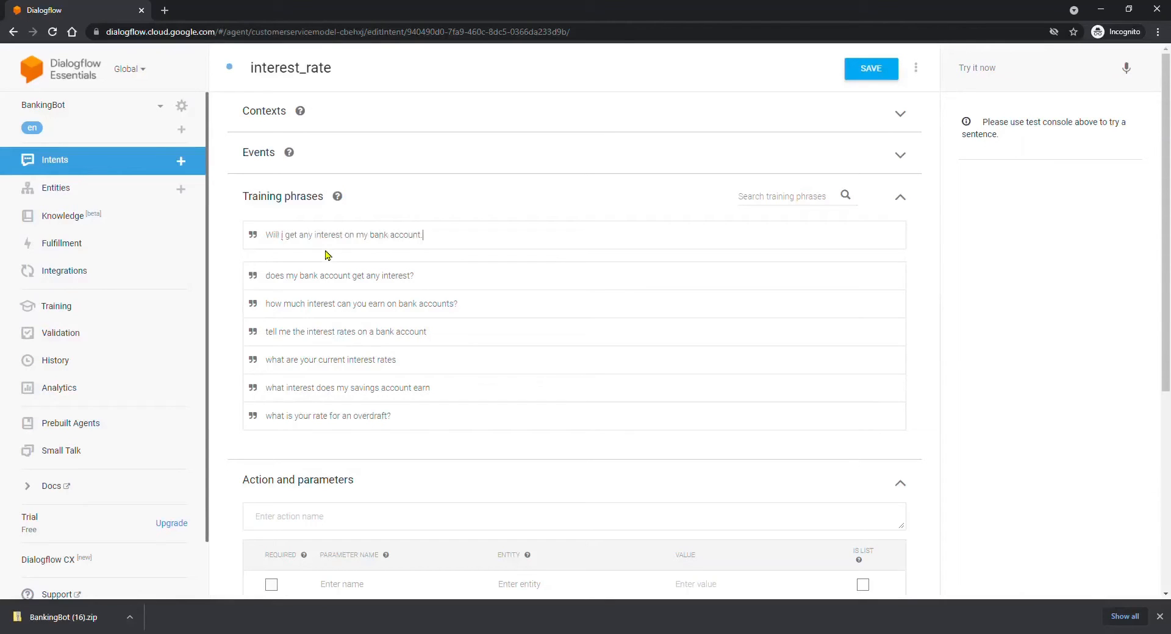
{"action": "key", "text": "Return"}
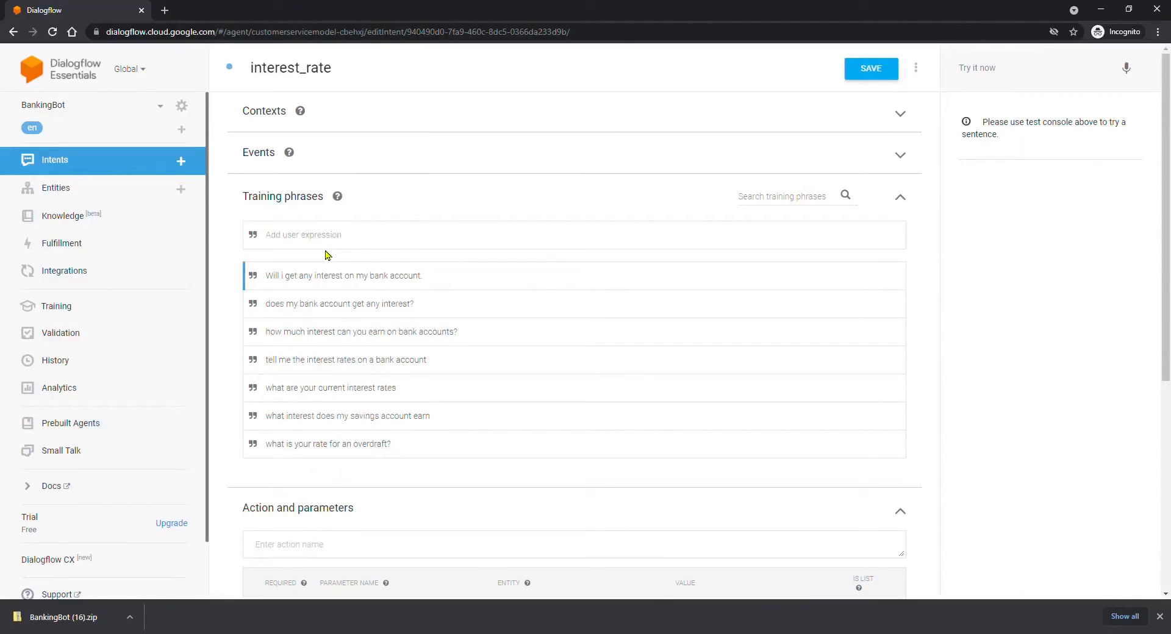
{"action": "left_click", "coordinate": [872, 72]}
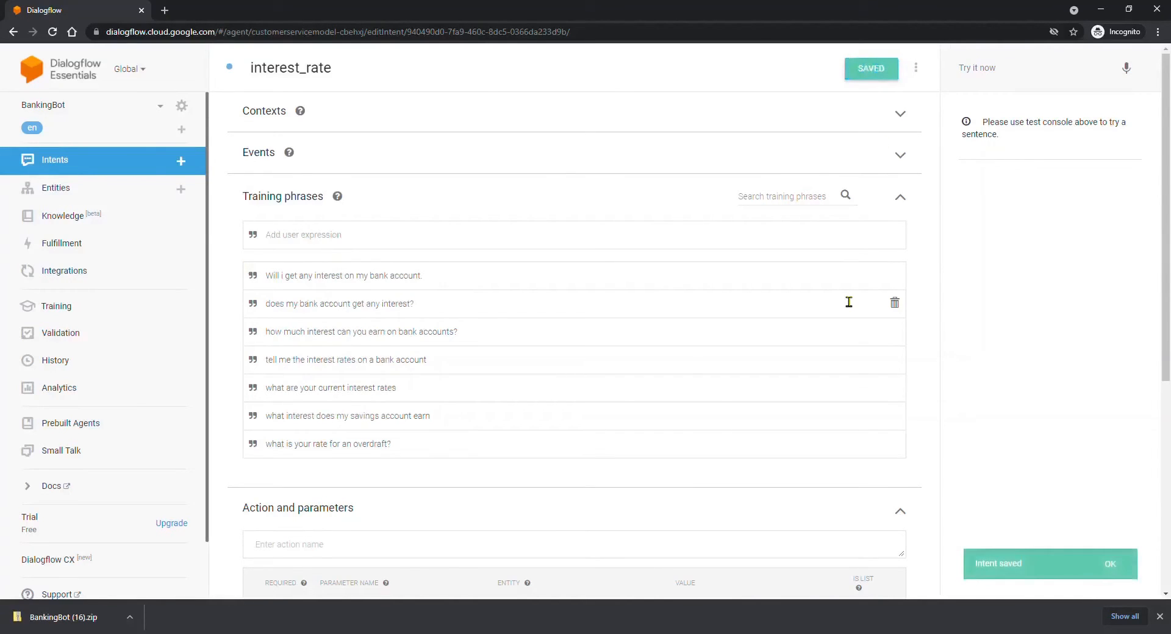
- Switch back to QBox and open the training data comparison for the pinned question "what interest does my savings account earn"
{"action": "key", "text": "alt+Tab"}
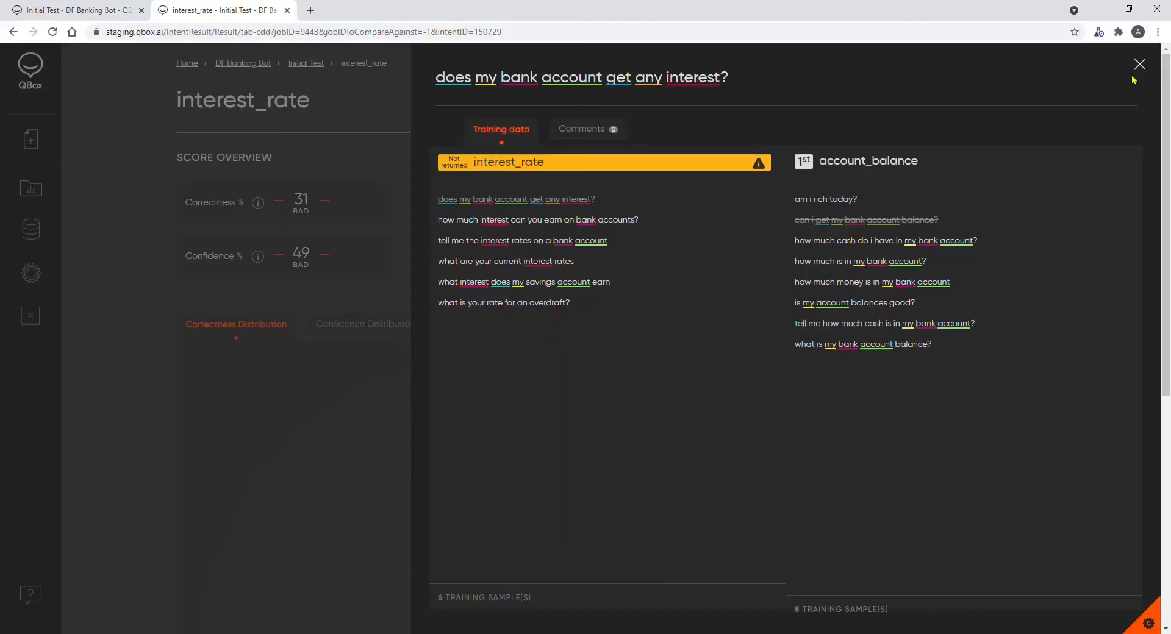
{"action": "left_click", "coordinate": [1138, 65]}
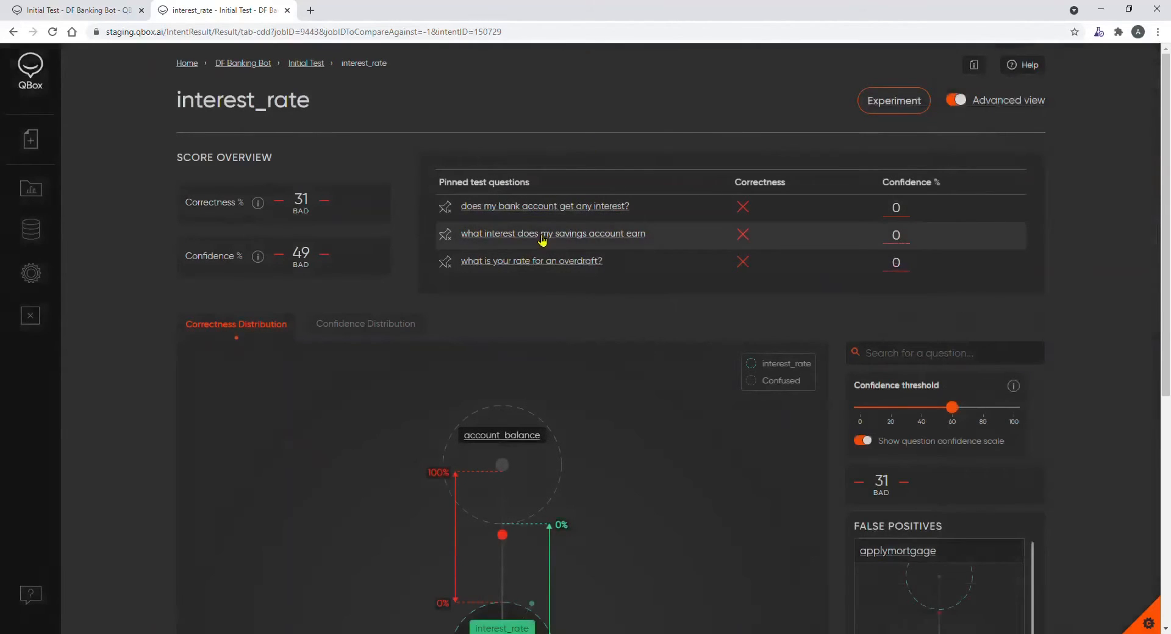
{"action": "left_click", "coordinate": [542, 238]}
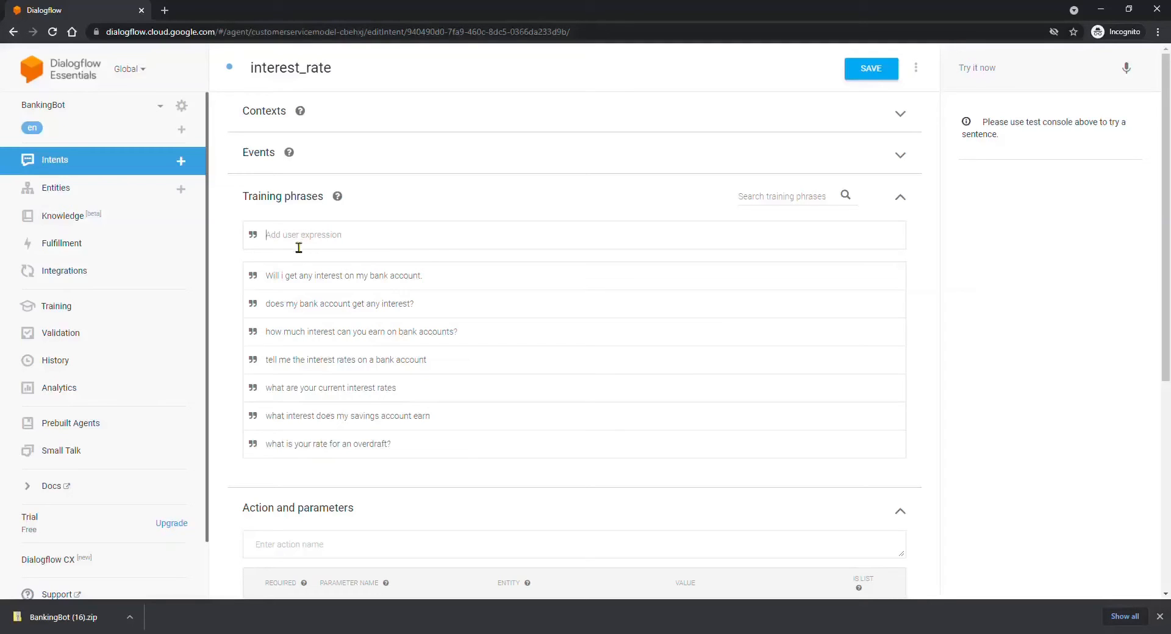
- In Dialogflow, add "Would my savings account earn interest?" and "Is my savings account going to earn any interest?" to interest_rate's training phrases and save
{"action": "left_click", "coordinate": [299, 248]}
{"action": "type", "text": "Would my savings account earn interest?"}
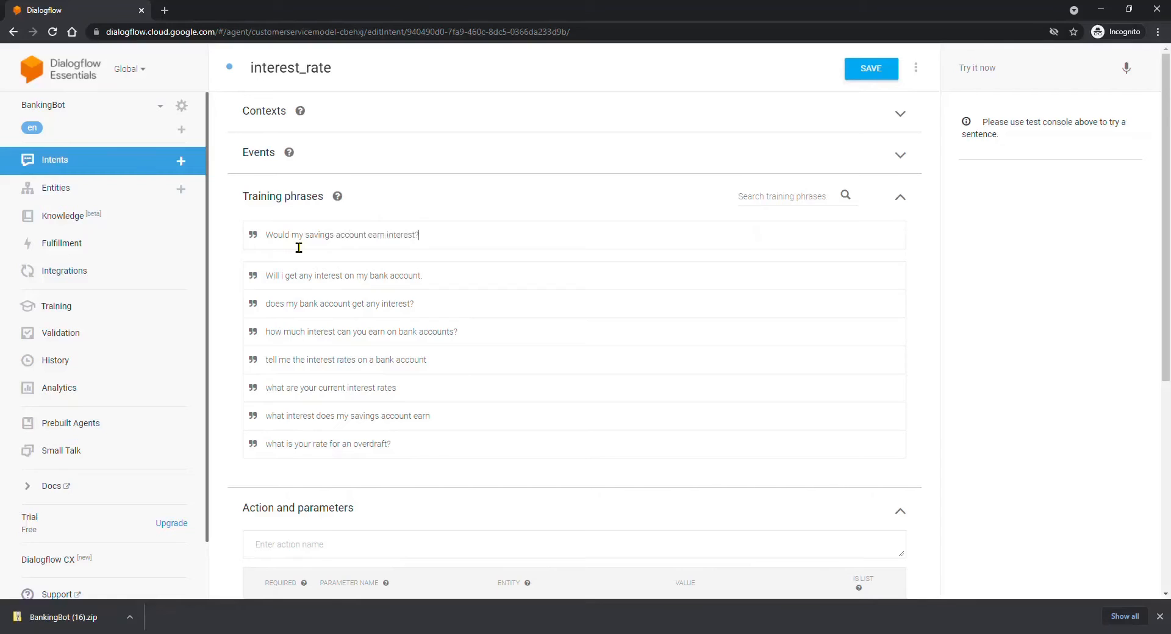
{"action": "key", "text": "Return"}
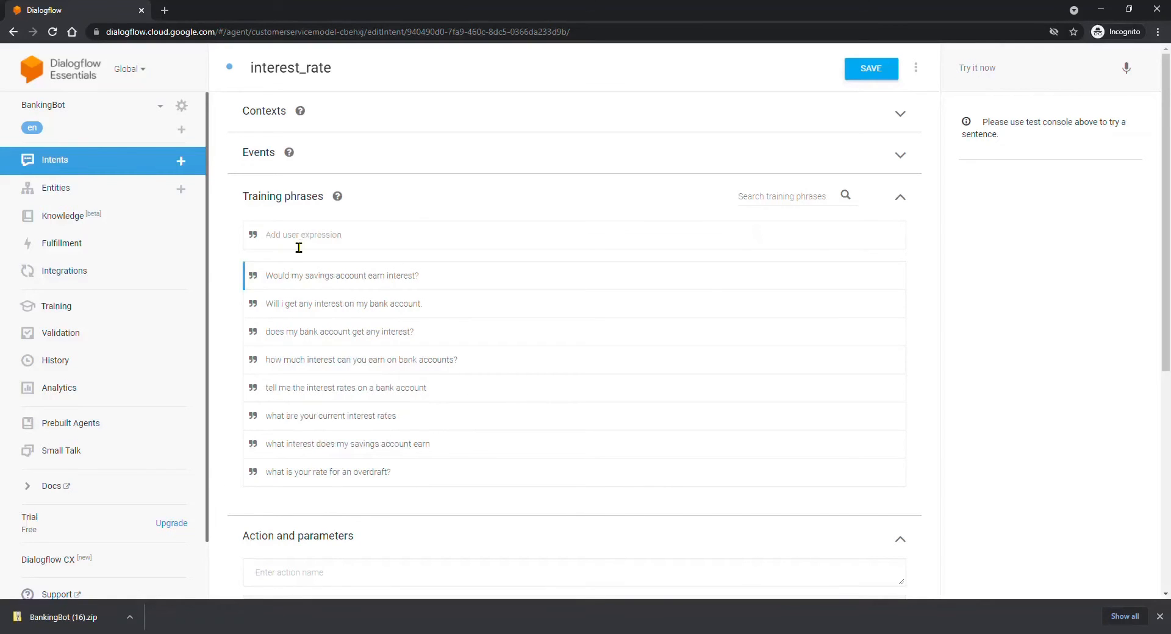
{"action": "type", "text": "Is my savings acccount going to earn any interest"}
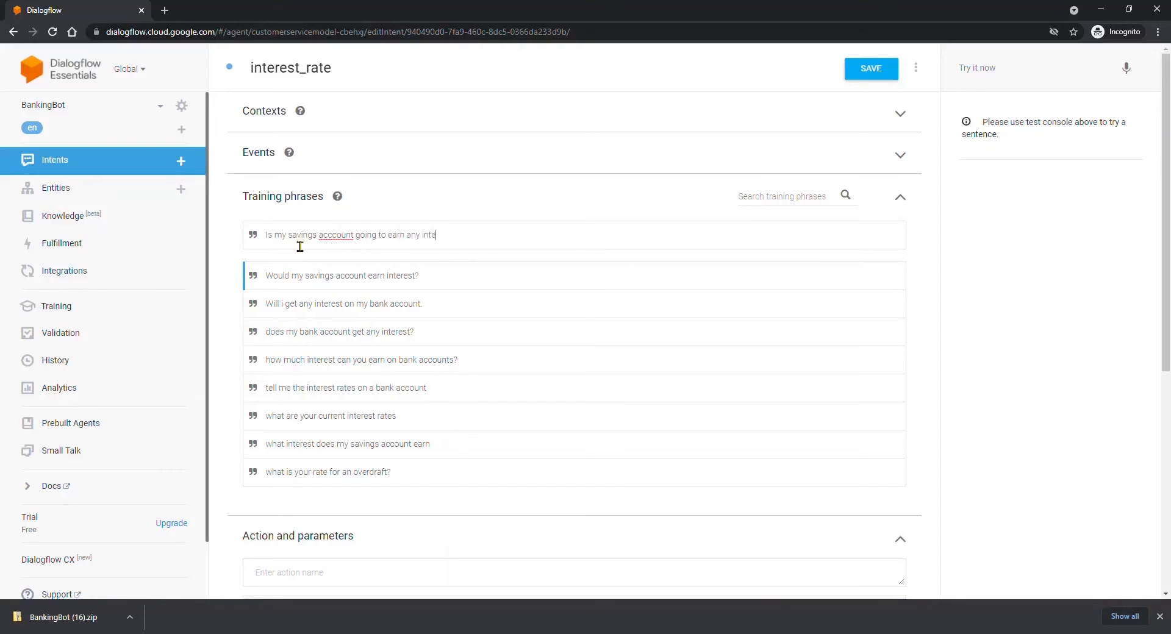
{"action": "type", "text": "?"}
{"action": "left_click", "coordinate": [337, 245]}
{"action": "key", "text": "BackSpace"}
{"action": "left_click", "coordinate": [872, 69]}
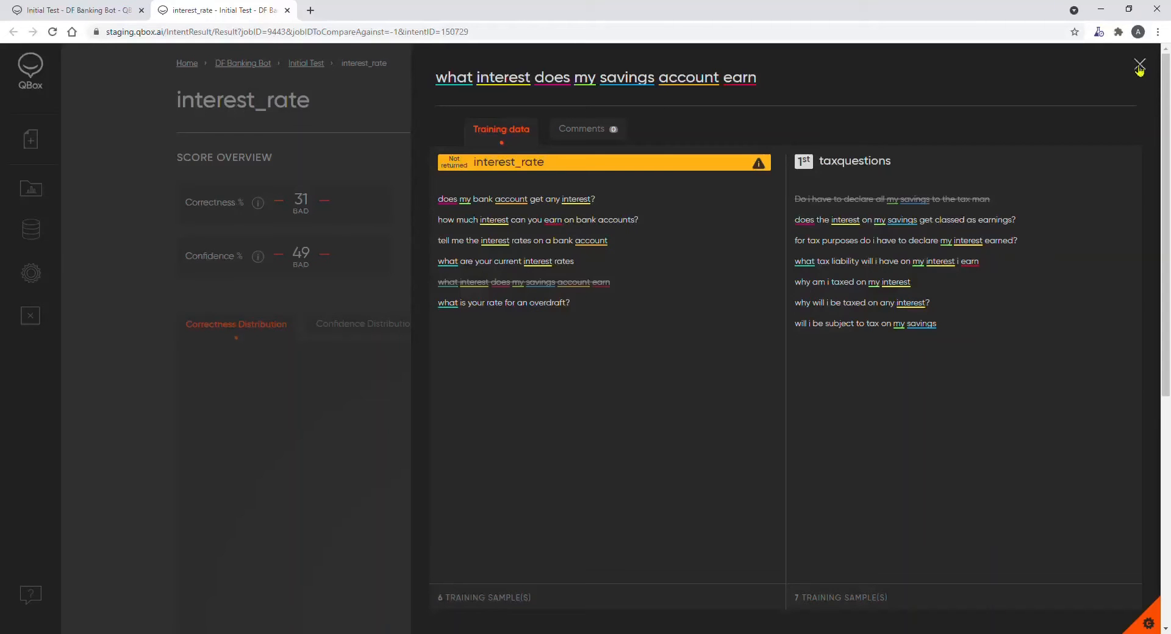
- Review QBox's training data for "what is your rate for an overdraft?", copy and delete that phrase from Dialogflow's interest_rate intent, and save
{"action": "left_click", "coordinate": [1139, 64]}
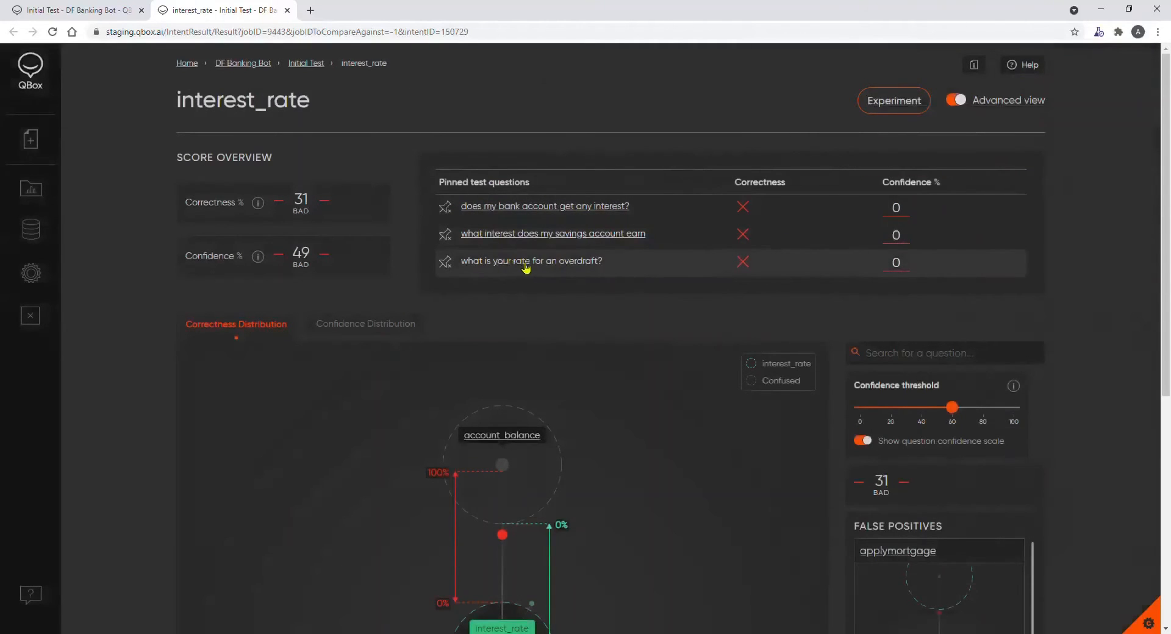
{"action": "left_click", "coordinate": [525, 268]}
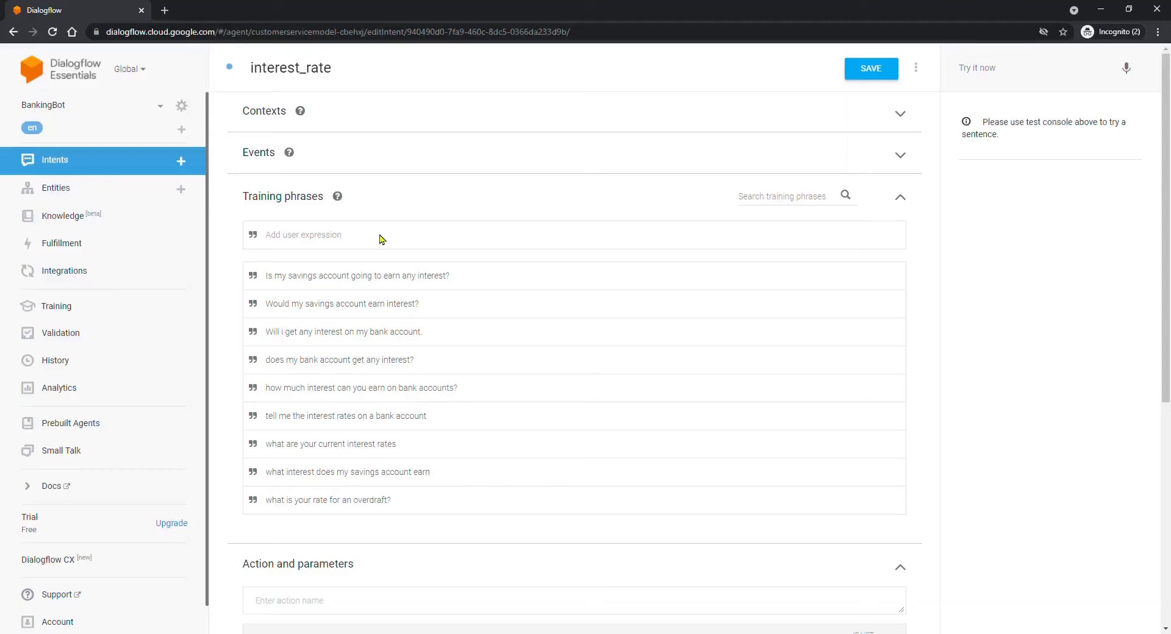
{"action": "left_click_drag", "start_coordinate": [420, 512], "coordinate": [267, 509]}
{"action": "key", "text": "ctrl+c"}
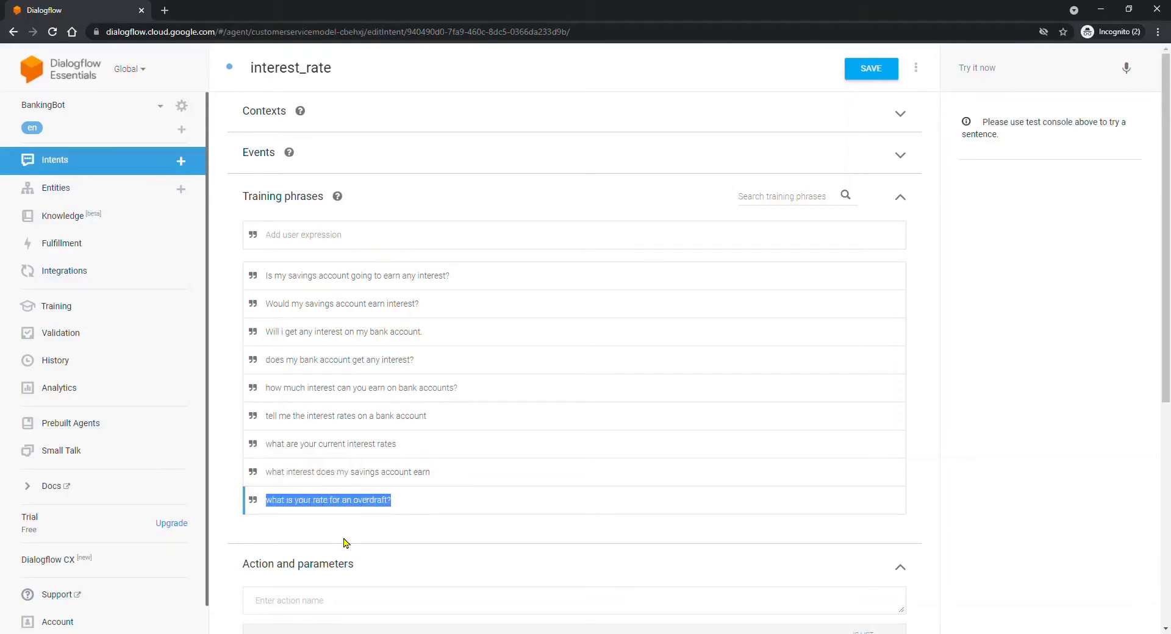
{"action": "left_click", "coordinate": [894, 500]}
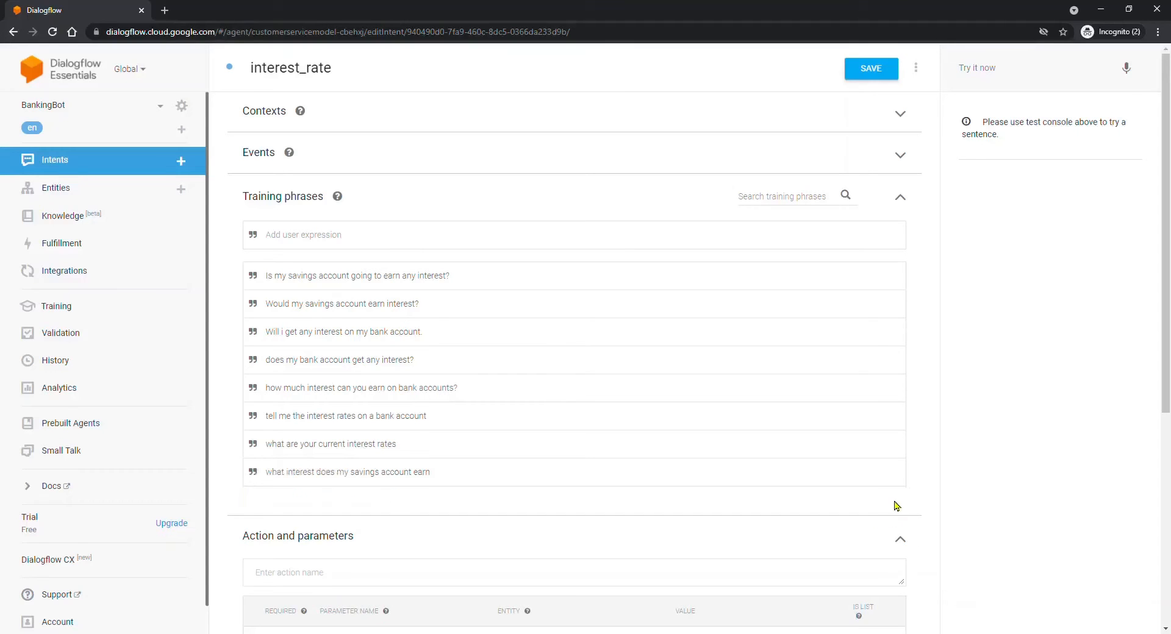
{"action": "left_click", "coordinate": [873, 69]}
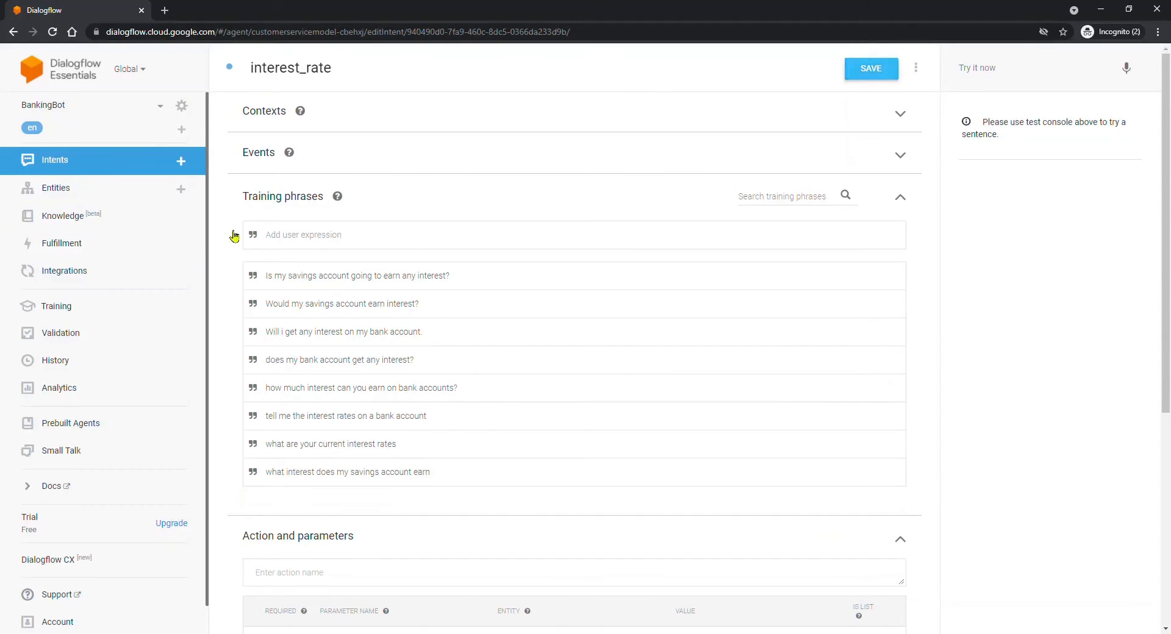
- Open the overdraft intent from the second page of BankingBot's intents
{"action": "left_click", "coordinate": [58, 160]}
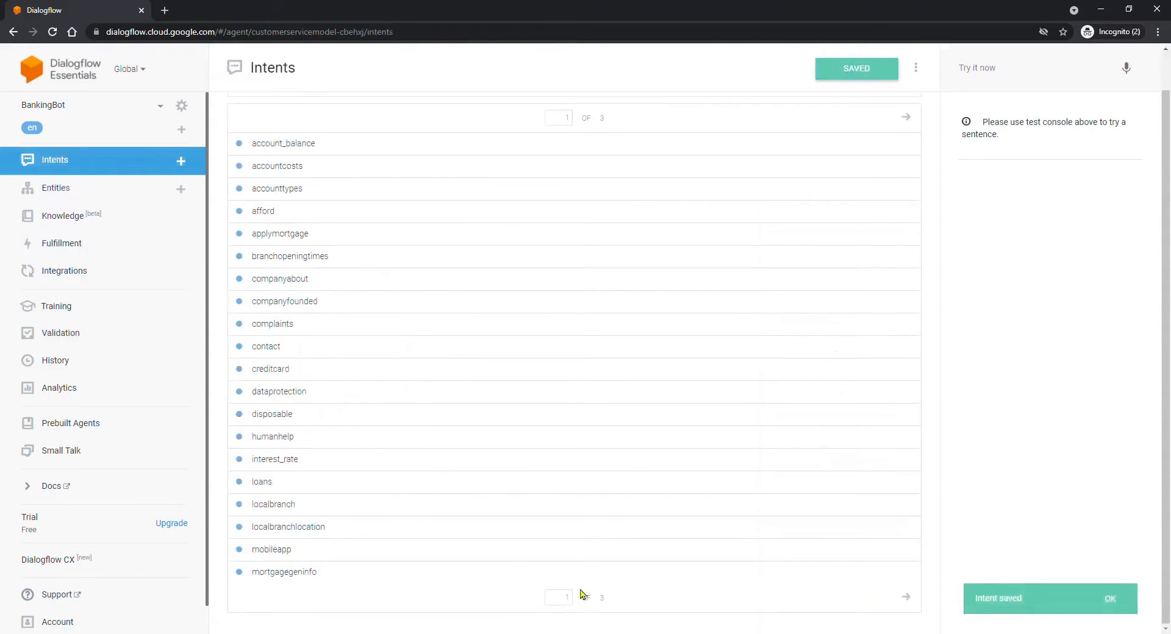
{"action": "left_click", "coordinate": [909, 598]}
{"action": "scroll", "coordinate": [470, 491], "scroll_direction": "up", "scroll_amount": 1}
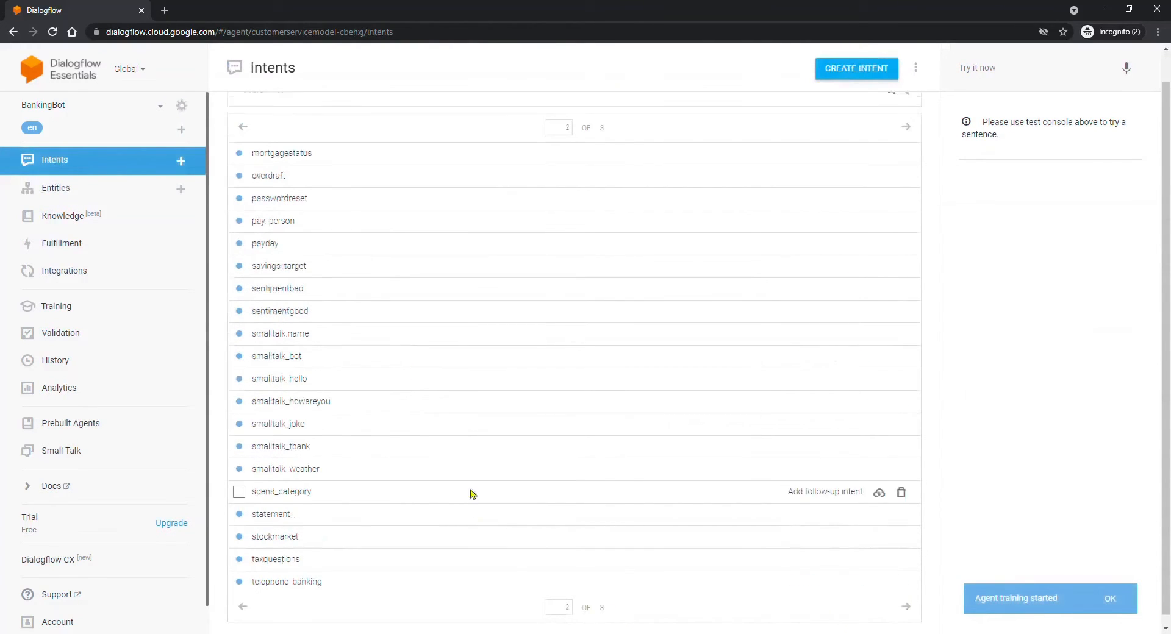
{"action": "left_click", "coordinate": [294, 210]}
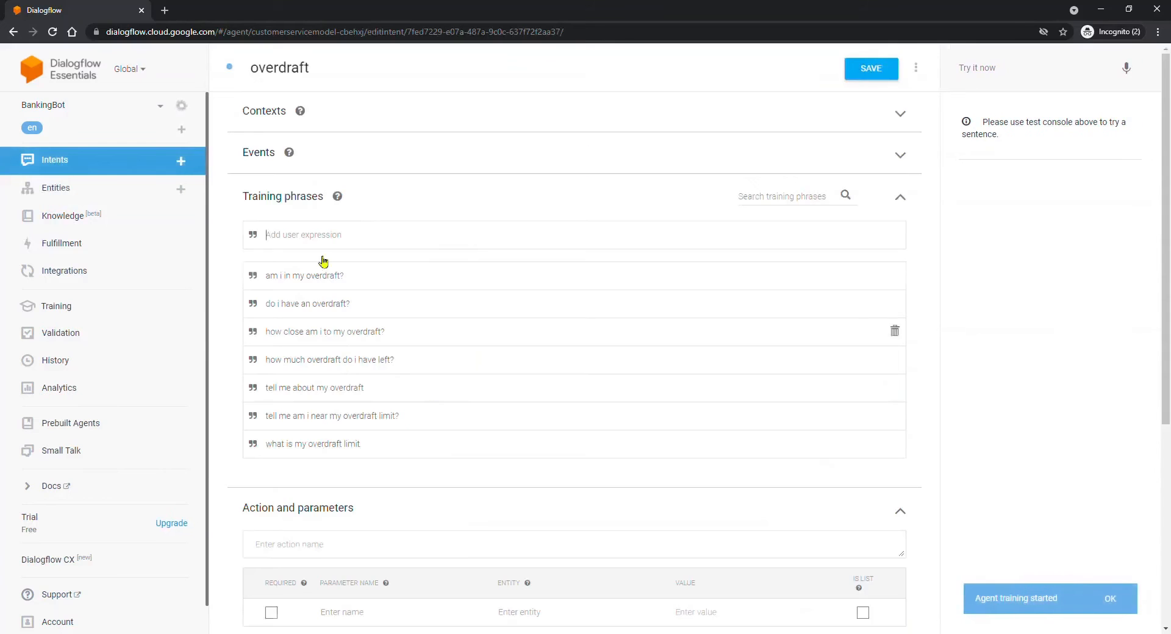
- Add "what is your rate for an overdraft?" to the overdraft intent's training phrases and save the intent
{"action": "left_click", "coordinate": [293, 238]}
{"action": "key", "text": "ctrl+v"}
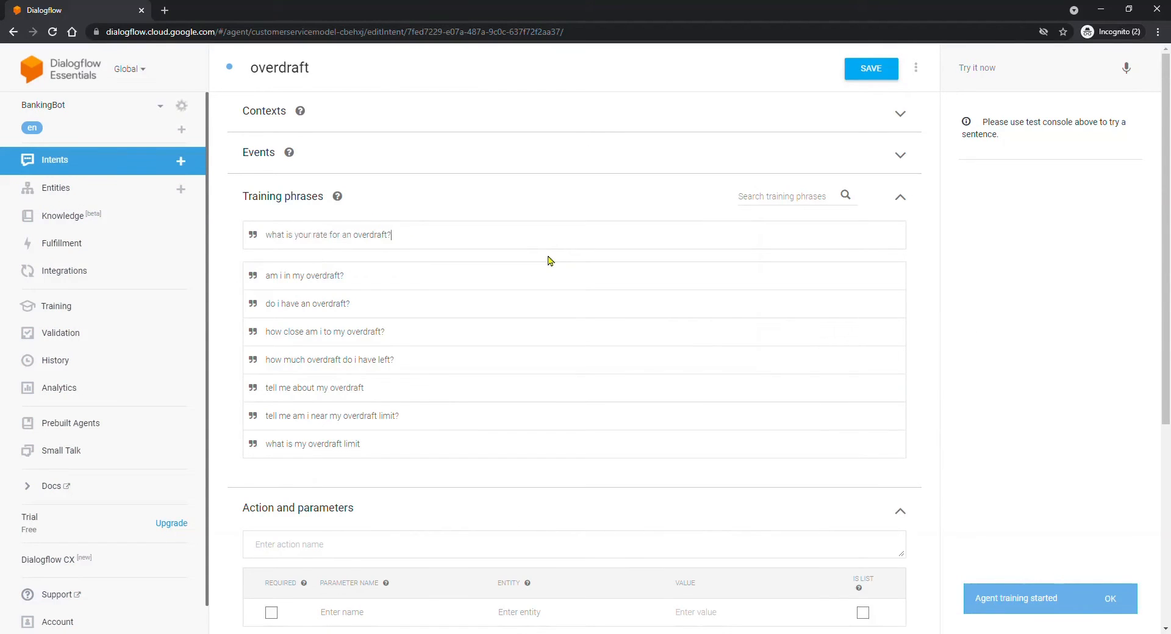
{"action": "key", "text": "Return"}
{"action": "left_click", "coordinate": [873, 70]}
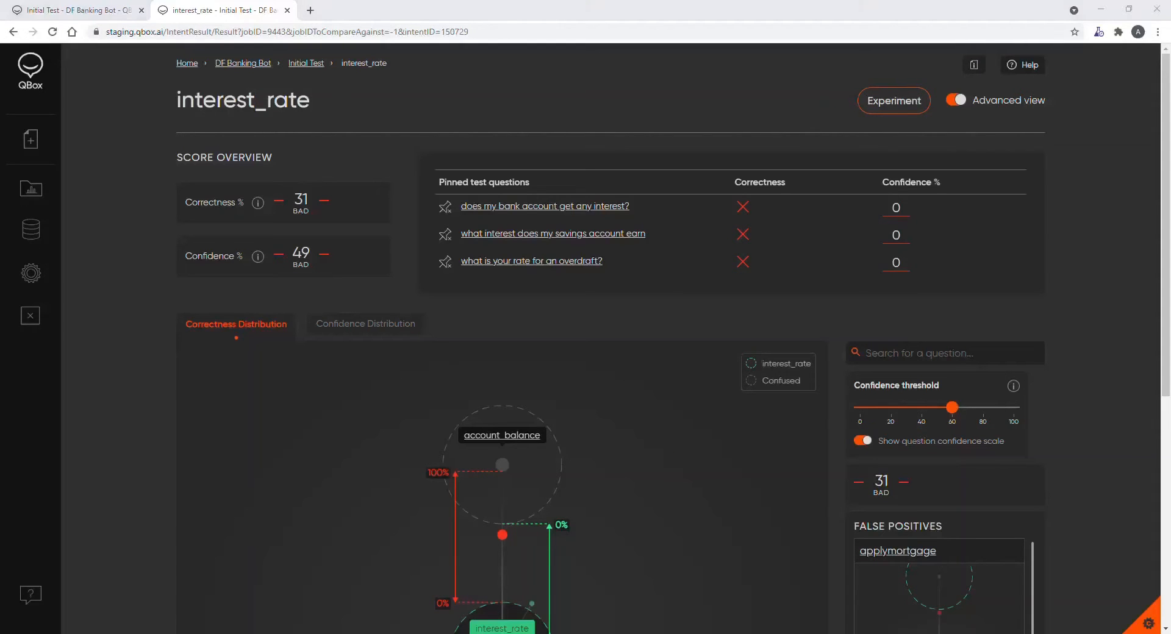
- Switch back to QBox and review the Initial Test's correctness distribution for the interest_rate intent
{"action": "left_click", "coordinate": [664, 451]}
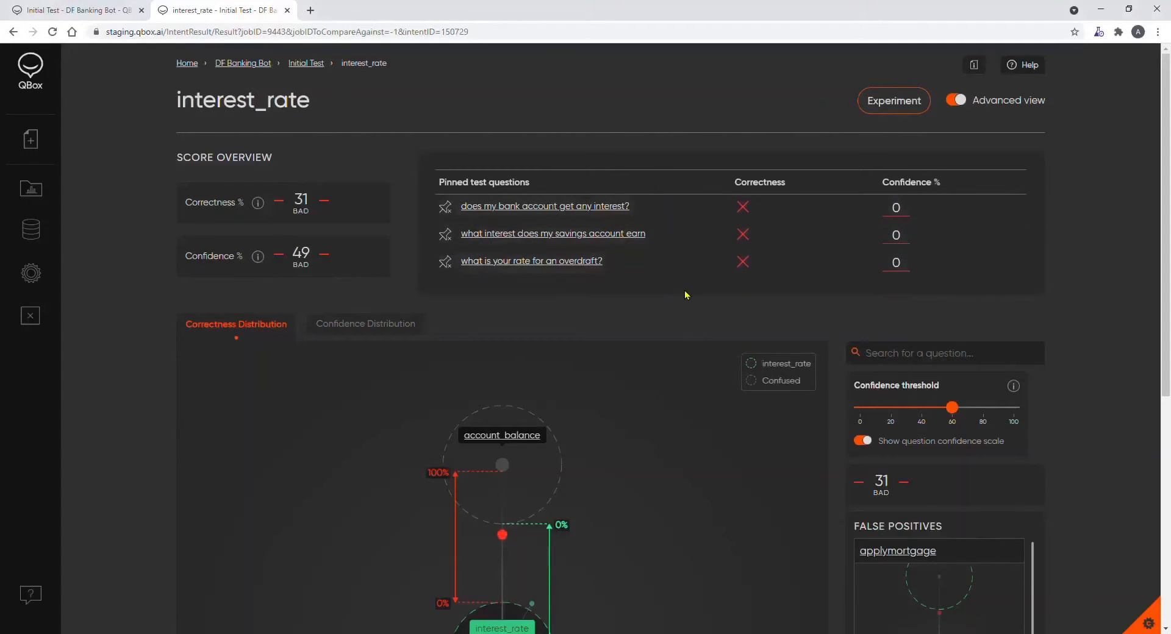
{"action": "scroll", "coordinate": [684, 297], "scroll_direction": "down", "scroll_amount": 4}
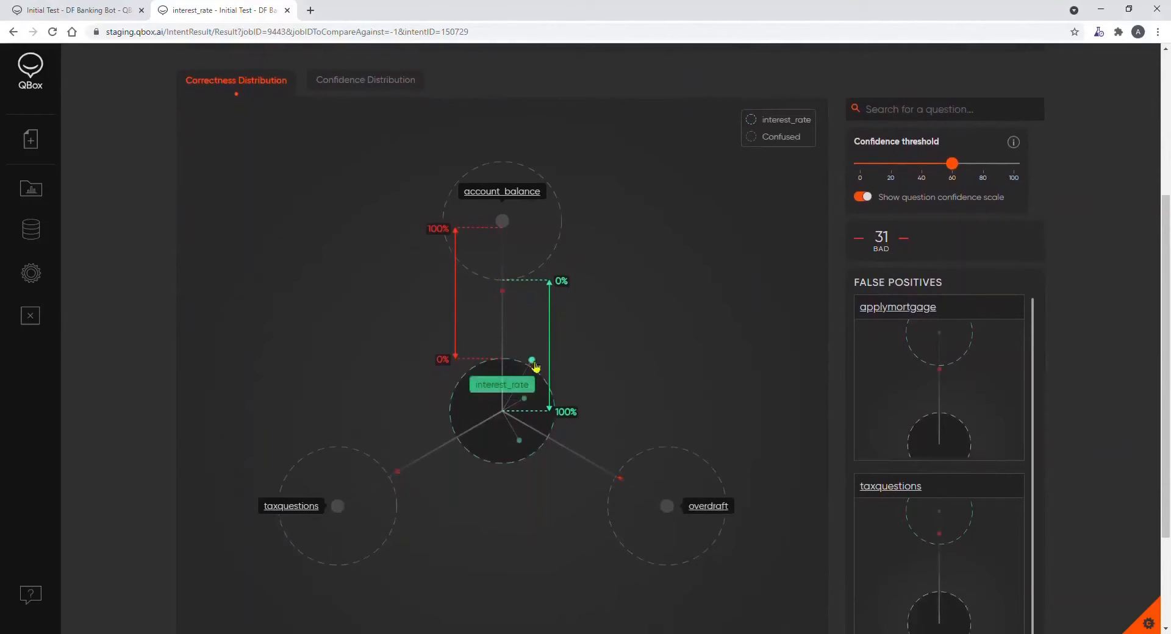
{"action": "mouse_move", "coordinate": [535, 366]}
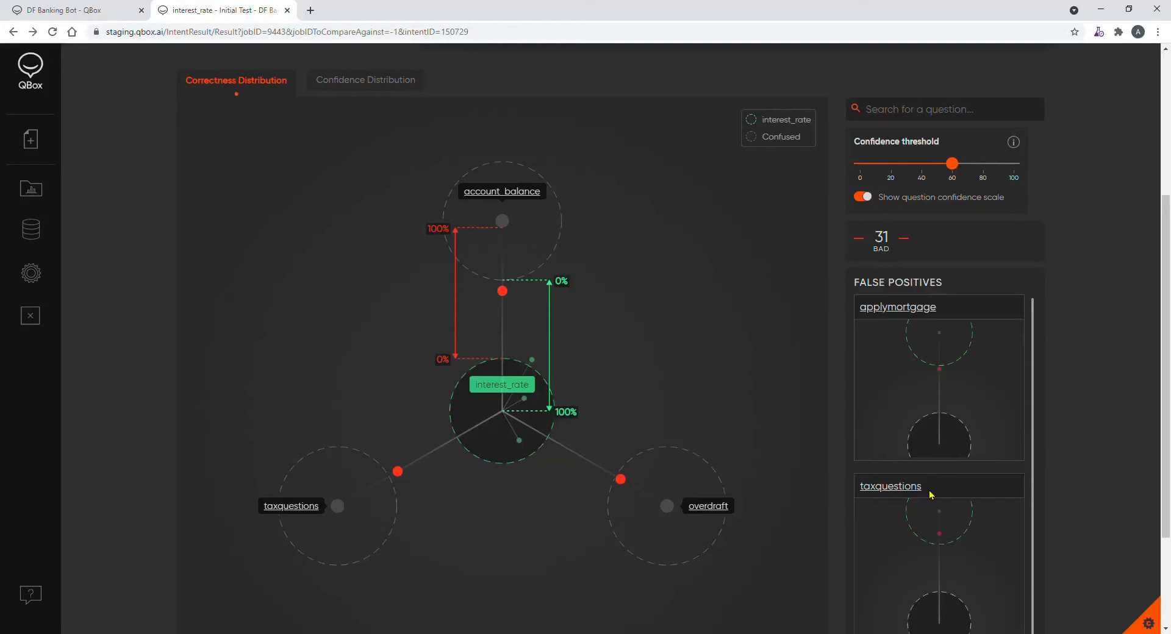
- Create and start a DF Banking Bot test named "Fixing INTEREST RATE intent", using BankingBot (17).zip as training data and Dialogflow as provider
{"action": "left_click", "coordinate": [31, 139]}
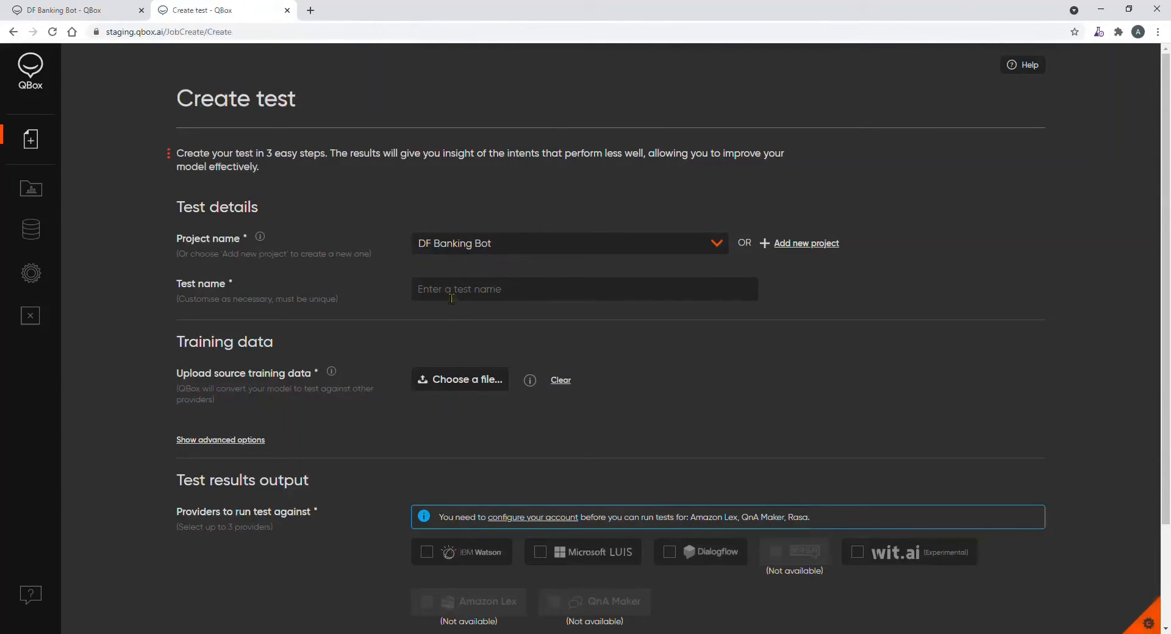
{"action": "type", "text": "Fixing INTEREST RATE intent"}
{"action": "left_click", "coordinate": [450, 381]}
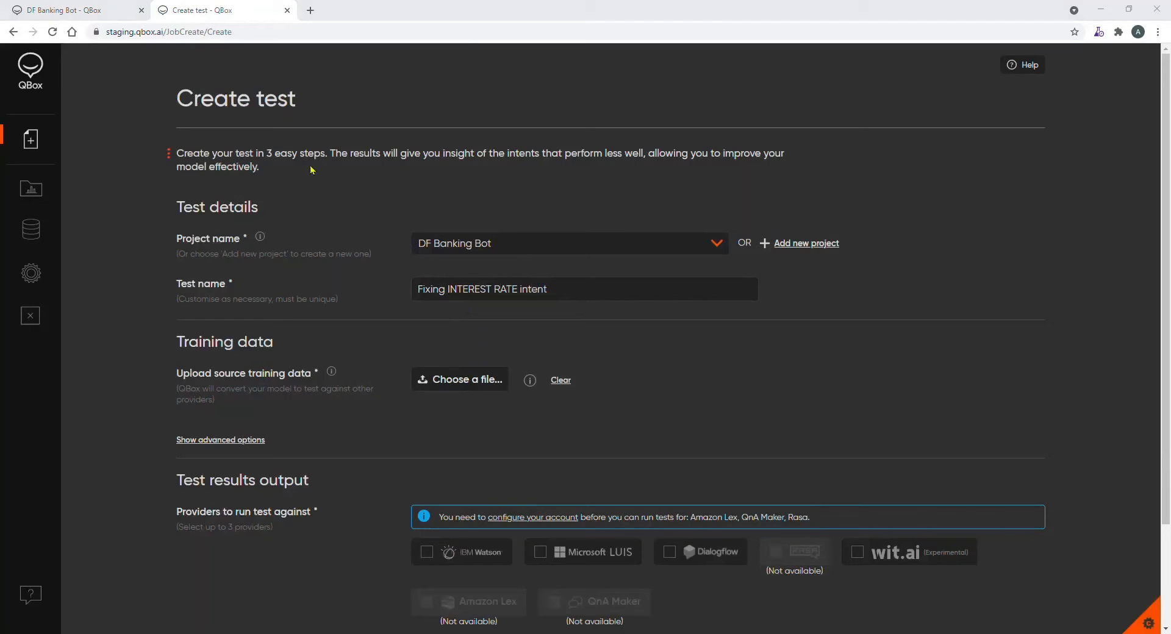
{"action": "double_click", "coordinate": [242, 108]}
{"action": "scroll", "coordinate": [684, 434], "scroll_direction": "down", "scroll_amount": 1}
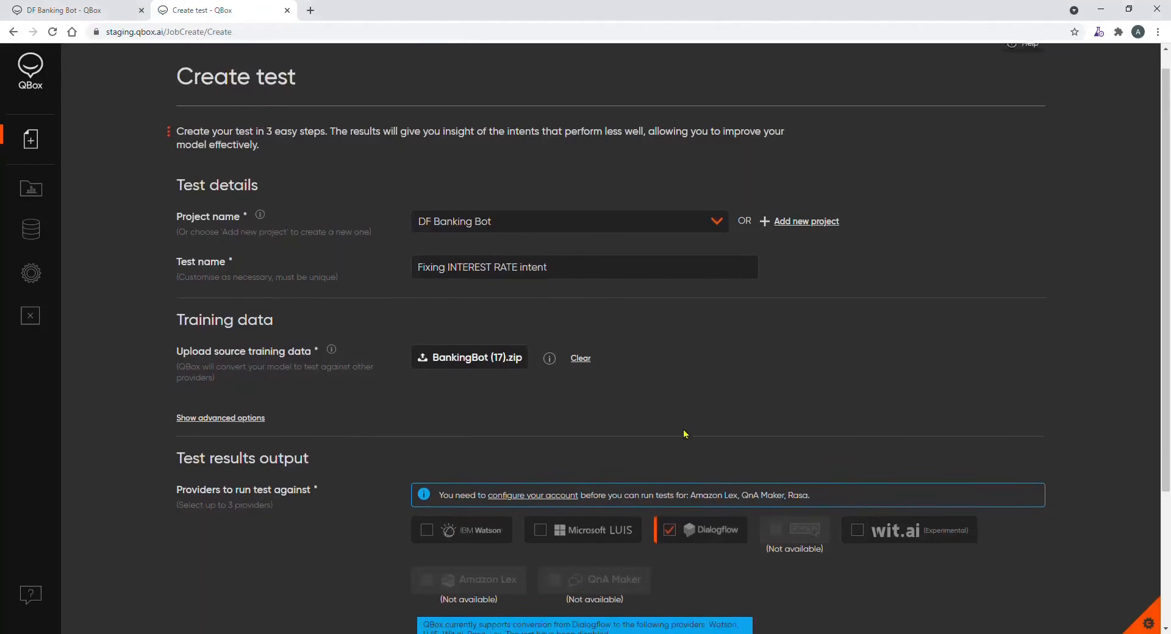
{"action": "scroll", "coordinate": [685, 434], "scroll_direction": "down", "scroll_amount": 3}
{"action": "left_click", "coordinate": [453, 568]}
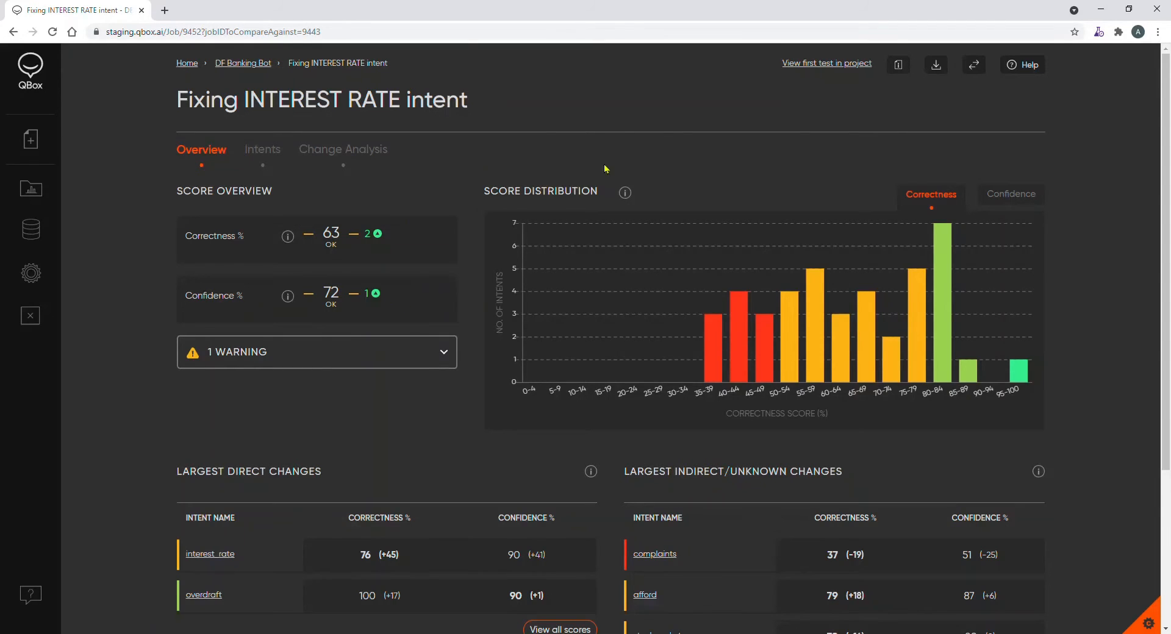
- Check which test the new results are compared to, and review the overview's largest direct and indirect intent changes
{"action": "left_click", "coordinate": [979, 71]}
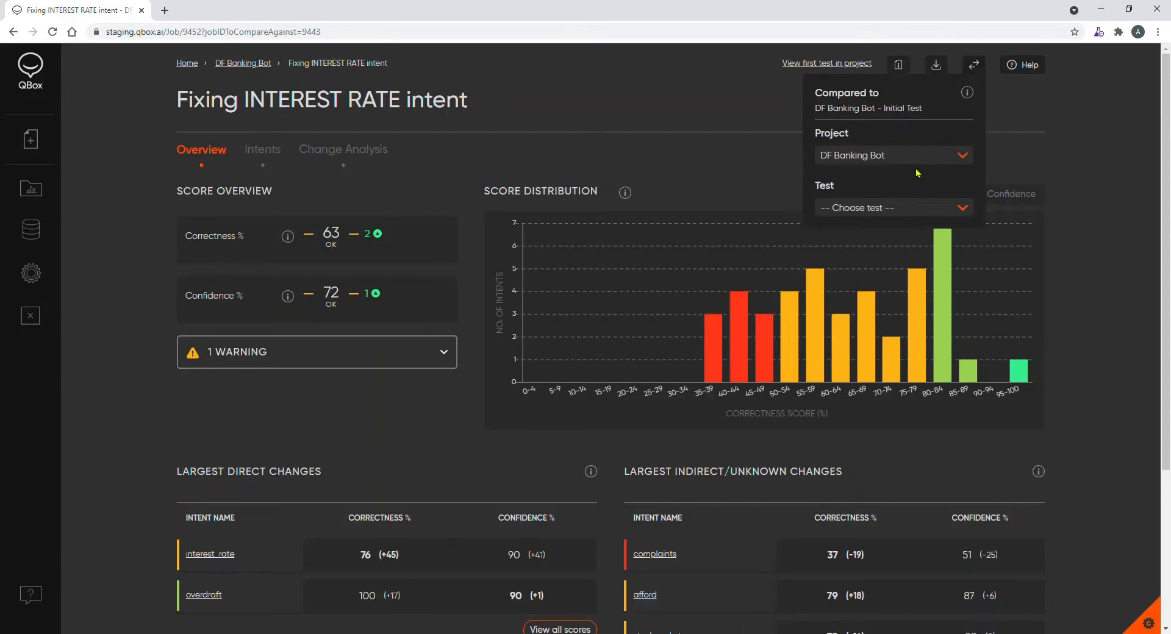
{"action": "left_click", "coordinate": [1058, 117]}
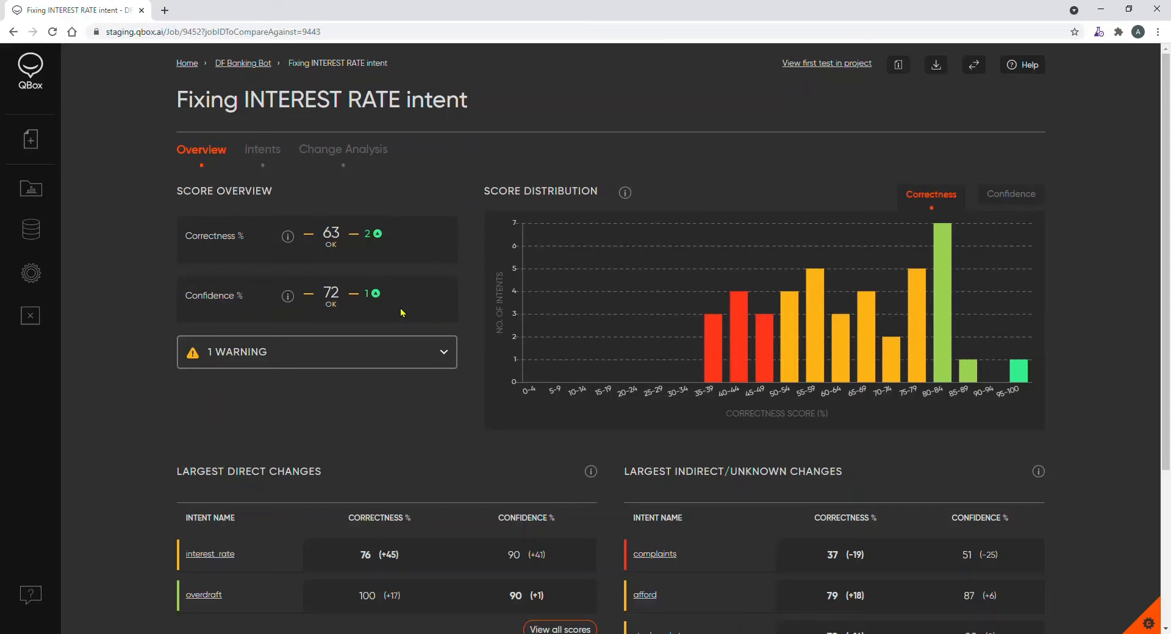
{"action": "scroll", "coordinate": [402, 311], "scroll_direction": "down", "scroll_amount": 4}
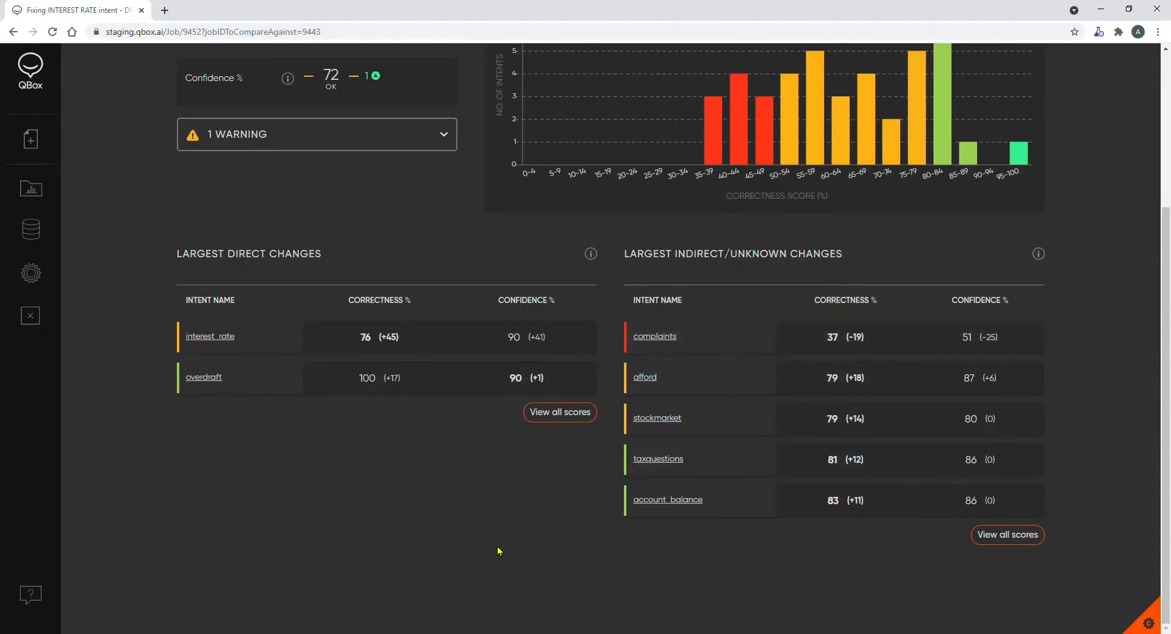
{"action": "scroll", "coordinate": [497, 551], "scroll_direction": "up", "scroll_amount": 3}
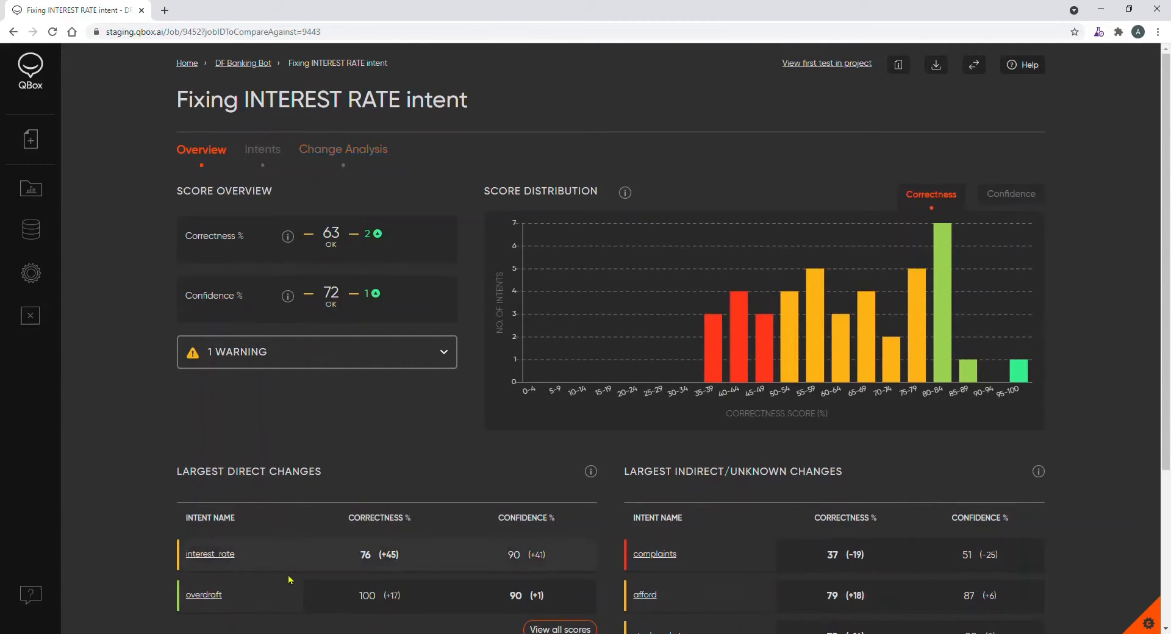
- Open the interest_rate results in a new browser tab and examine its scores, pinned test questions, correctness distribution and false positives
{"action": "left_click", "coordinate": [229, 562], "text": "ctrl"}
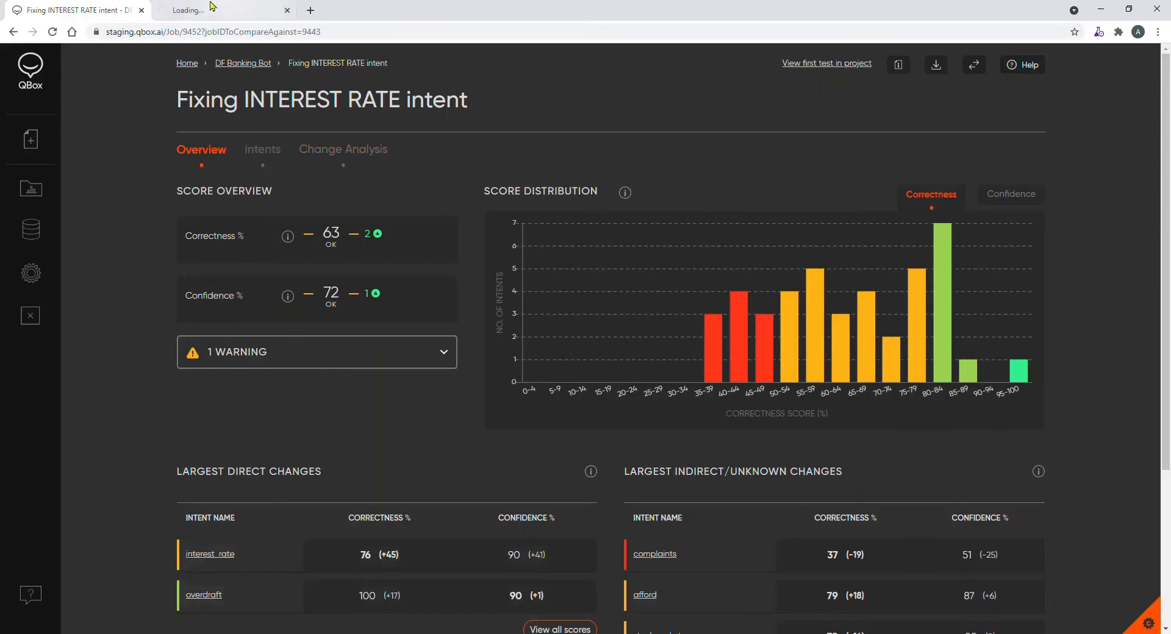
{"action": "left_click", "coordinate": [209, 11]}
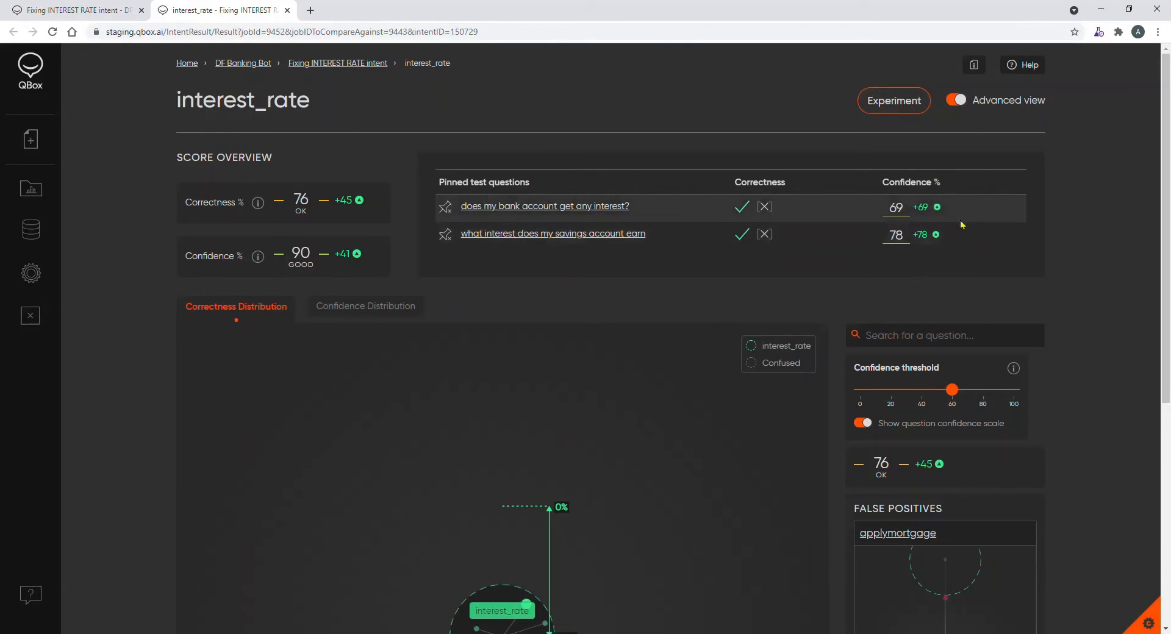
{"action": "scroll", "coordinate": [638, 421], "scroll_direction": "down", "scroll_amount": 4}
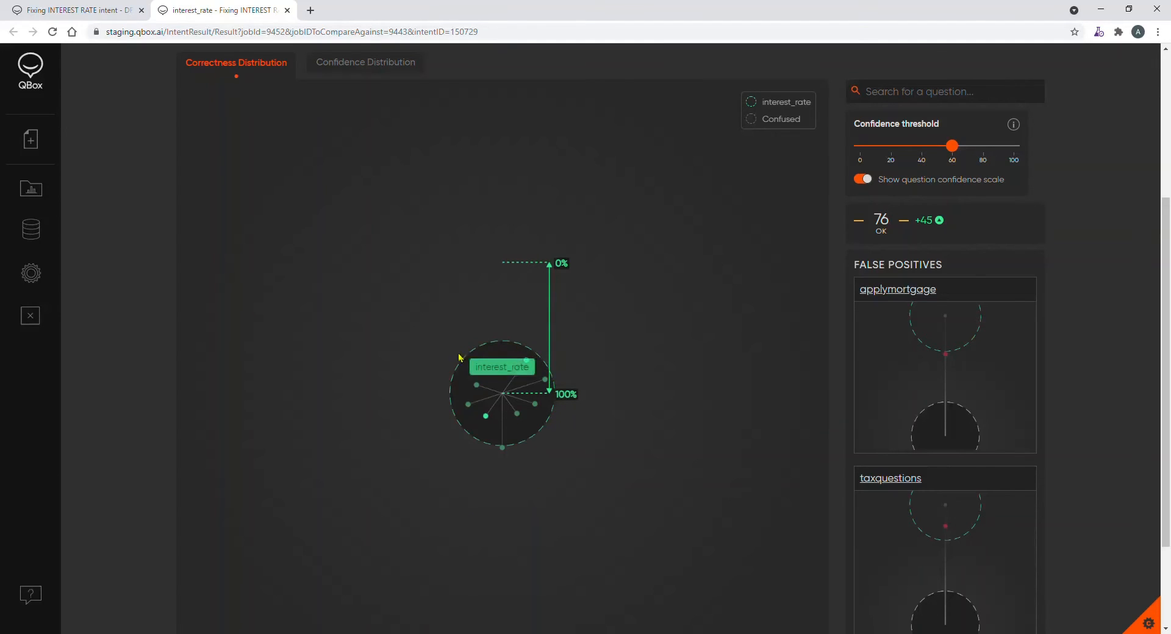
{"action": "left_click", "coordinate": [503, 449]}
{"action": "scroll", "coordinate": [704, 394], "scroll_direction": "up", "scroll_amount": 4}
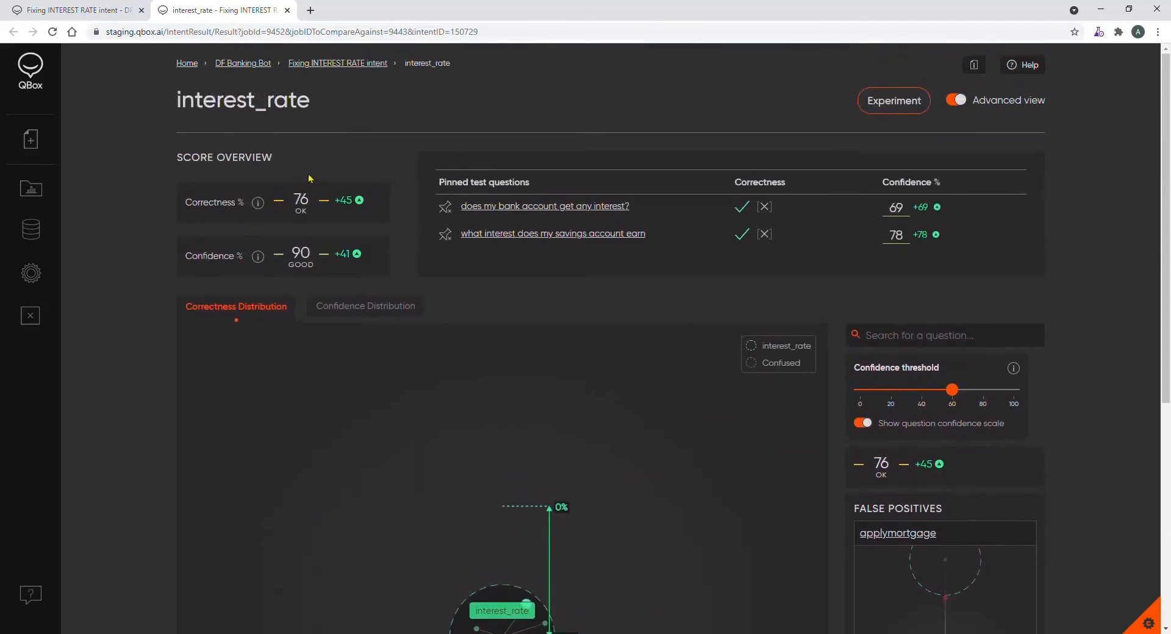
{"action": "scroll", "coordinate": [1127, 467], "scroll_direction": "down", "scroll_amount": 3}
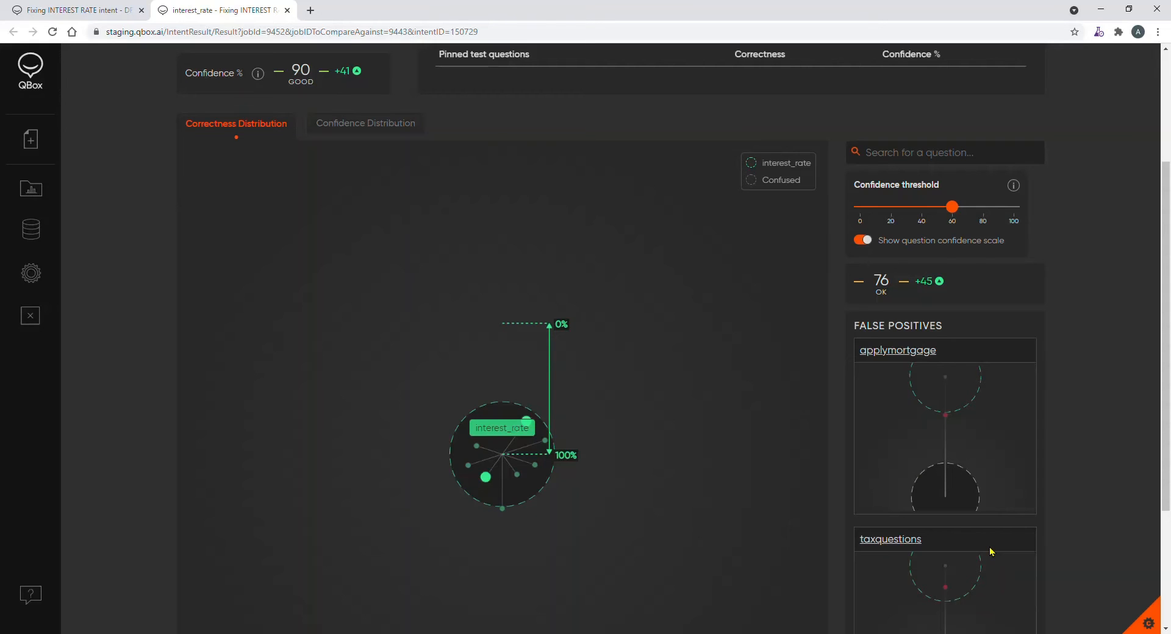
{"action": "scroll", "coordinate": [783, 501], "scroll_direction": "up", "scroll_amount": 2}
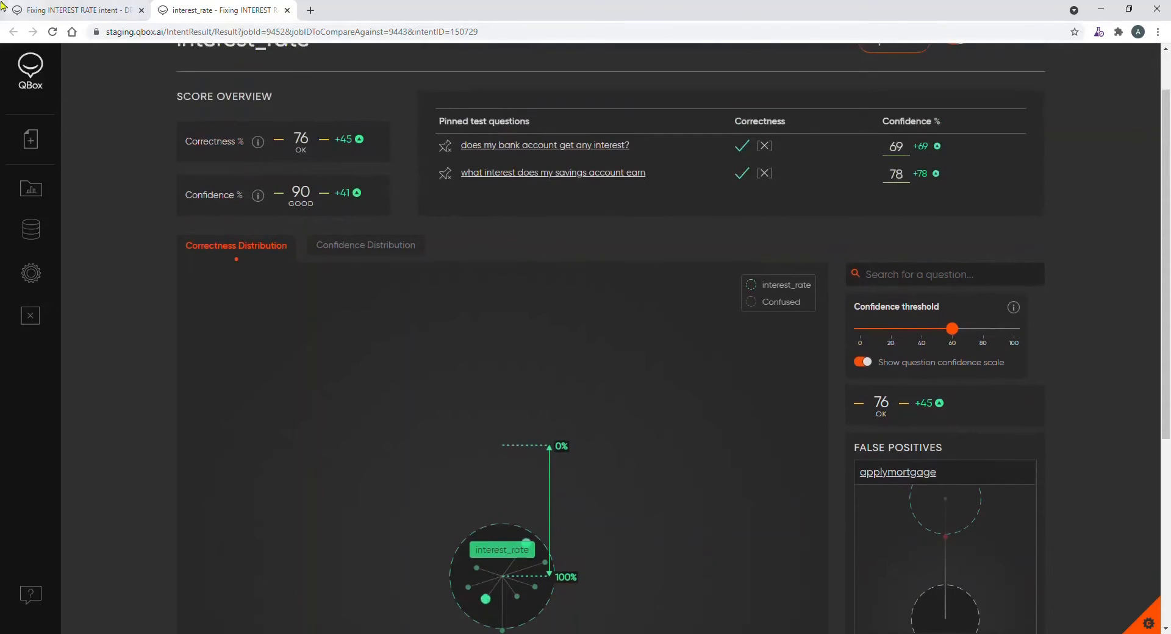
- Return to the test overview, open its Change Analysis and identify the intents with decreased correctness in the chart
{"action": "left_click", "coordinate": [44, 11]}
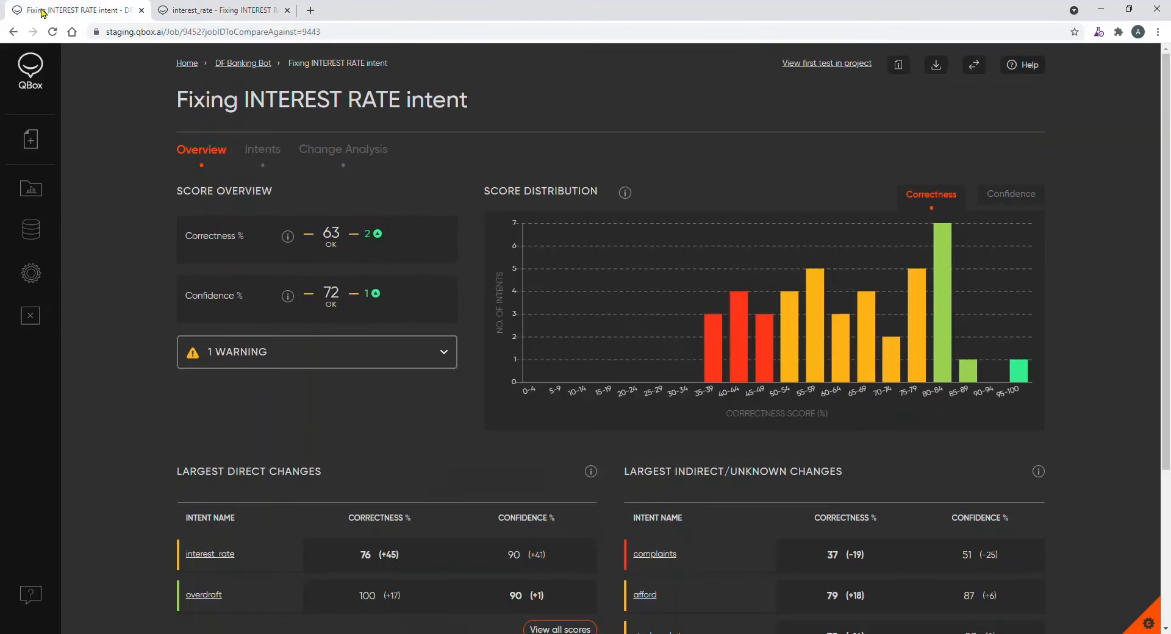
{"action": "left_click", "coordinate": [375, 153]}
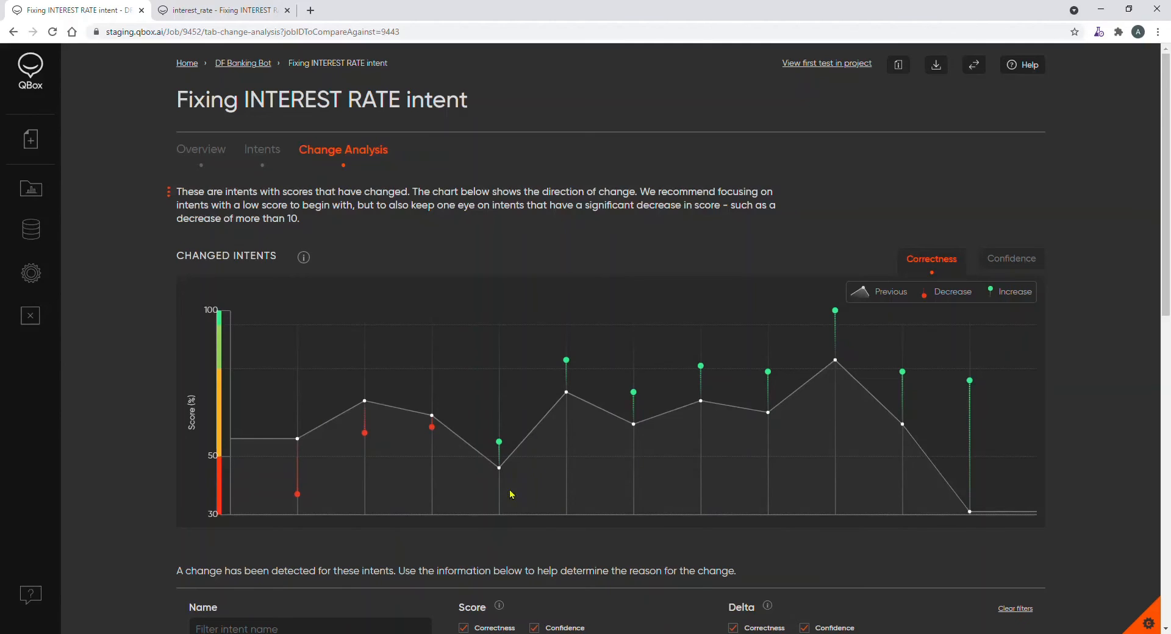
{"action": "mouse_move", "coordinate": [371, 441]}
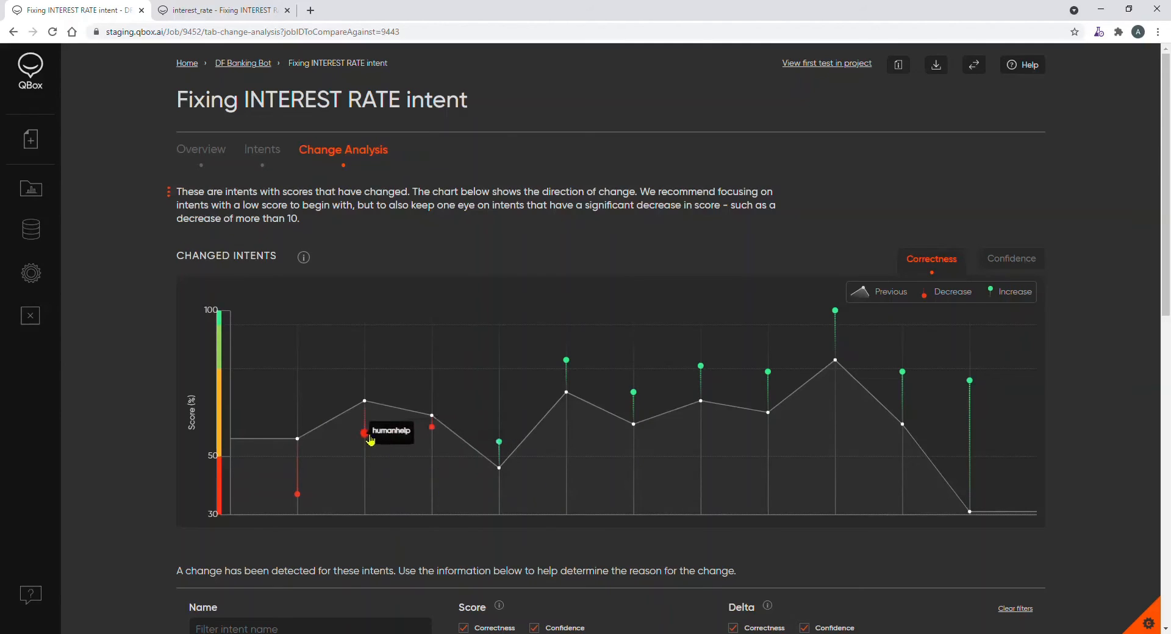
{"action": "mouse_move", "coordinate": [302, 498]}
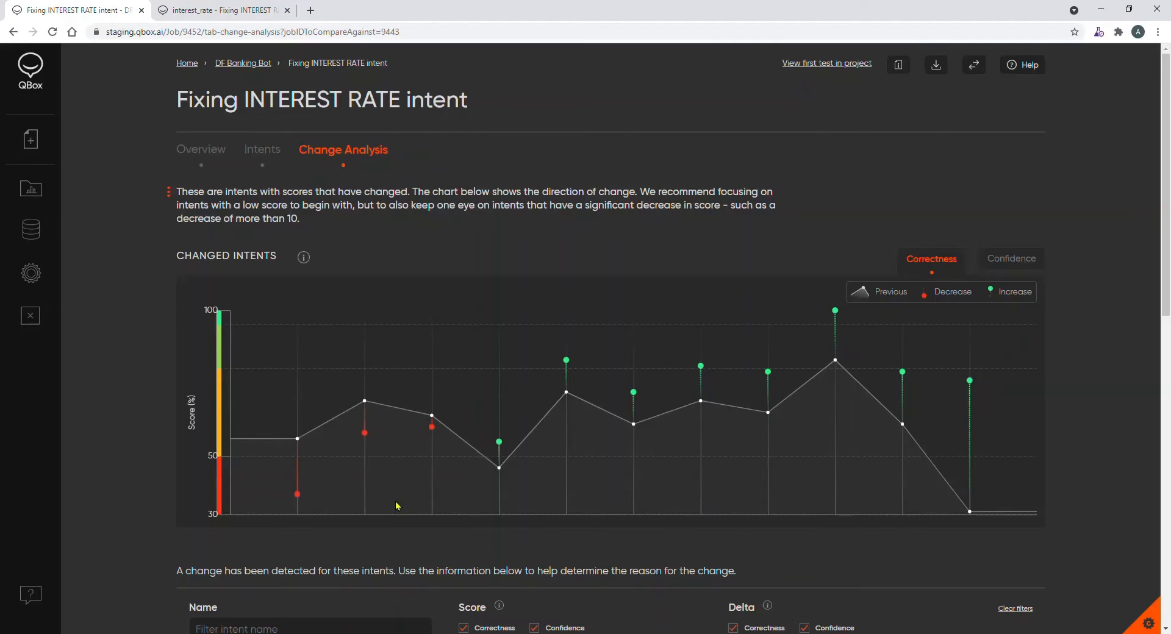
- Review the correctness changes, confidence changes and causes listed for each changed intent
{"action": "scroll", "coordinate": [620, 512], "scroll_direction": "down", "scroll_amount": 8}
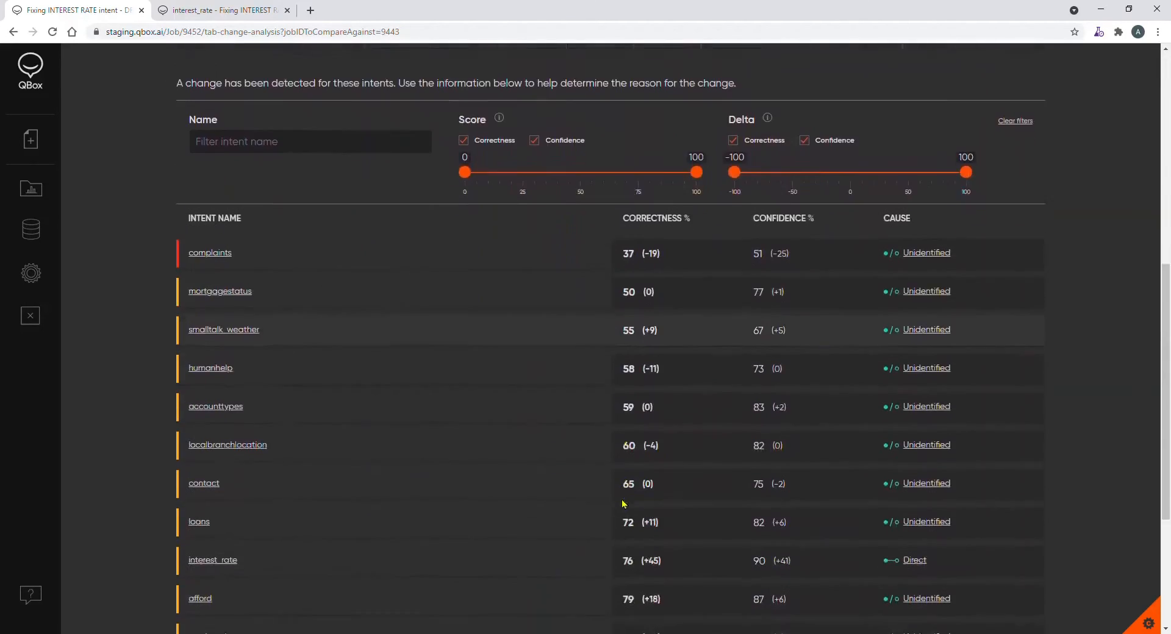
{"action": "scroll", "coordinate": [621, 504], "scroll_direction": "down", "scroll_amount": 2}
{"action": "scroll", "coordinate": [609, 488], "scroll_direction": "down", "scroll_amount": 2}
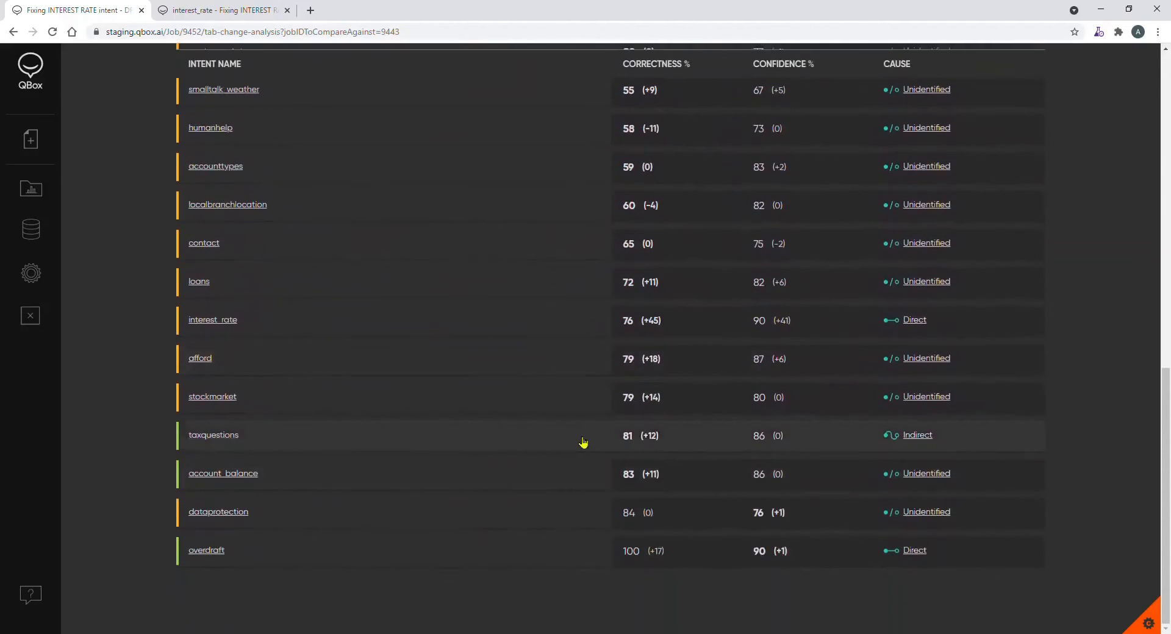
{"action": "scroll", "coordinate": [583, 444], "scroll_direction": "up", "scroll_amount": 2}
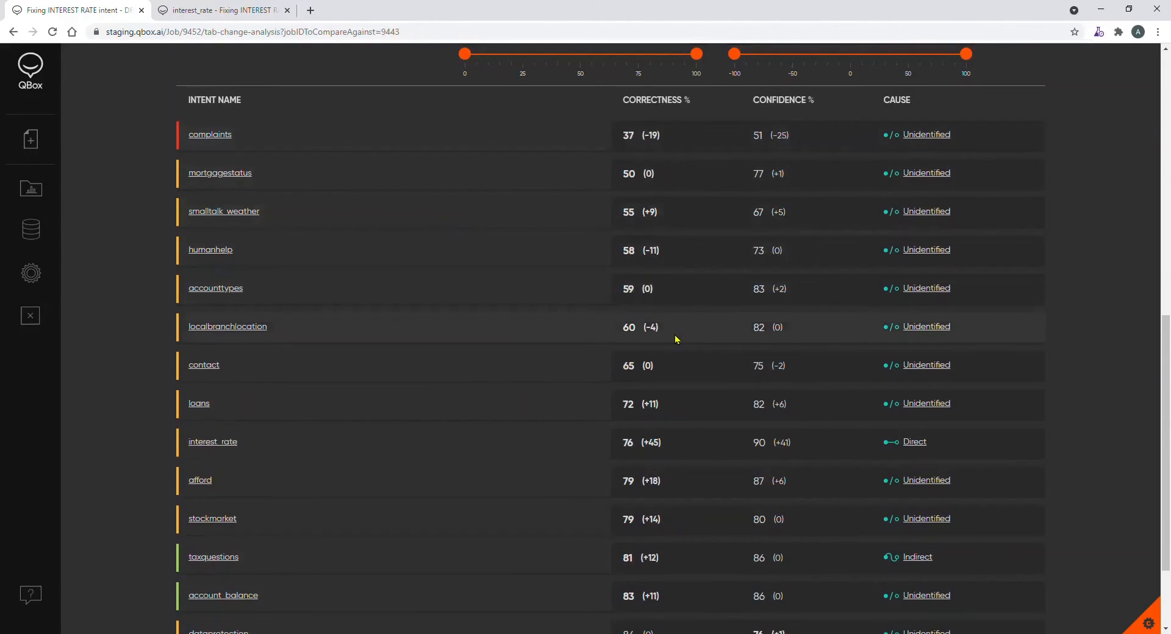
{"action": "scroll", "coordinate": [701, 421], "scroll_direction": "down", "scroll_amount": 1}
{"action": "scroll", "coordinate": [711, 366], "scroll_direction": "up", "scroll_amount": 1}
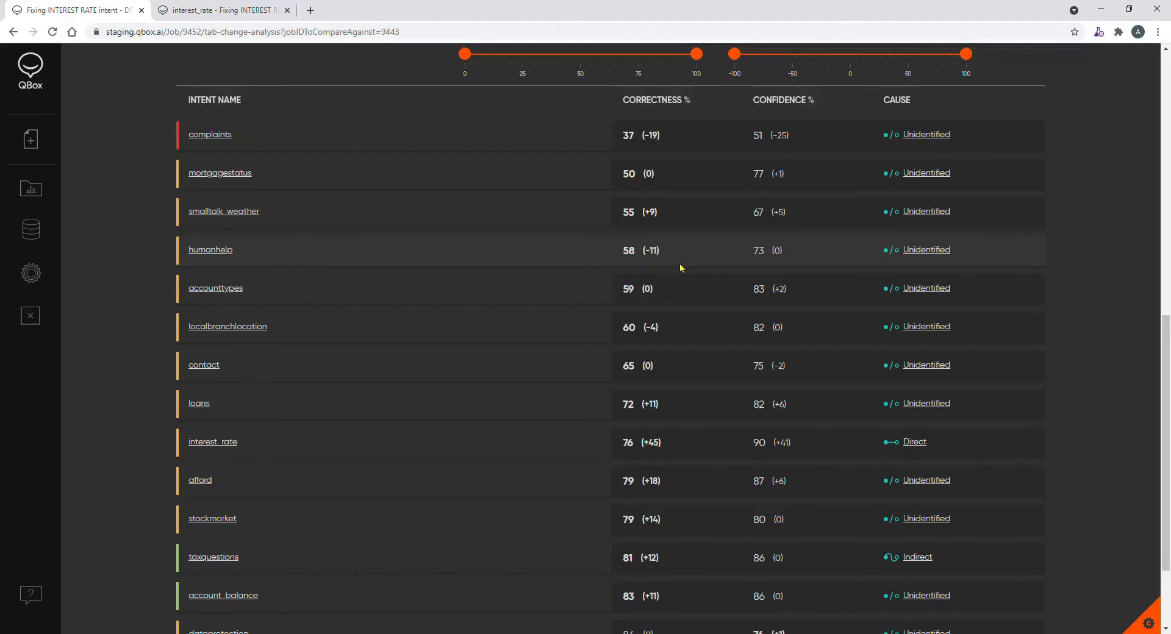
- Show the changed-intents chart by confidence and examine which intents rose or fell, then review the intent list below it
{"action": "scroll", "coordinate": [679, 263], "scroll_direction": "up", "scroll_amount": 8}
{"action": "left_click", "coordinate": [1025, 146]}
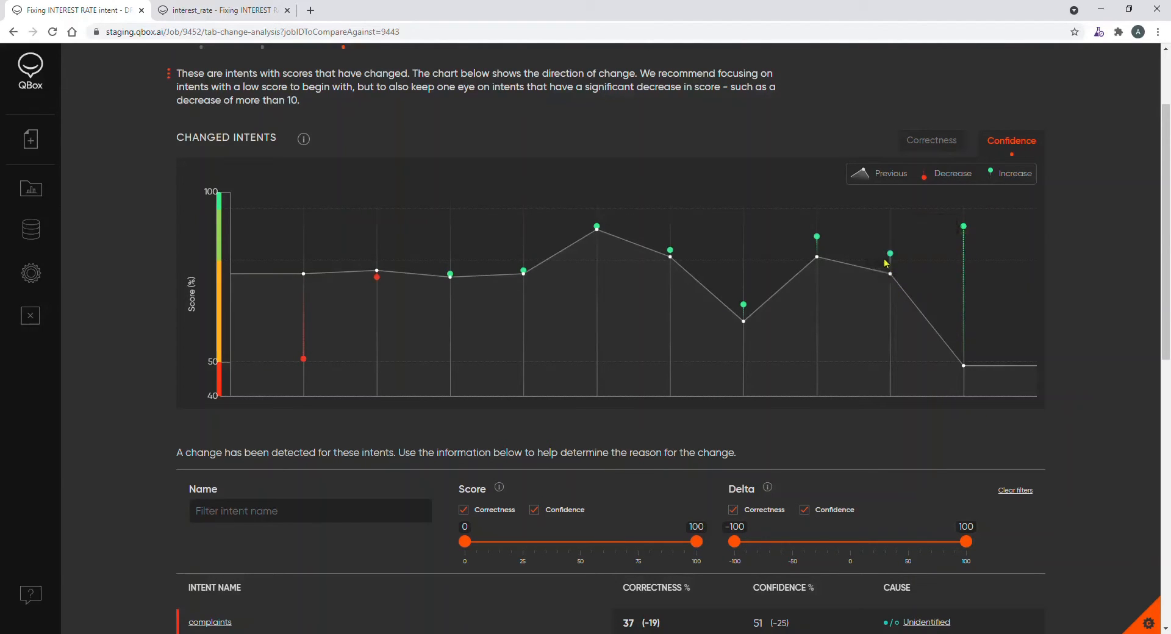
{"action": "mouse_move", "coordinate": [744, 307]}
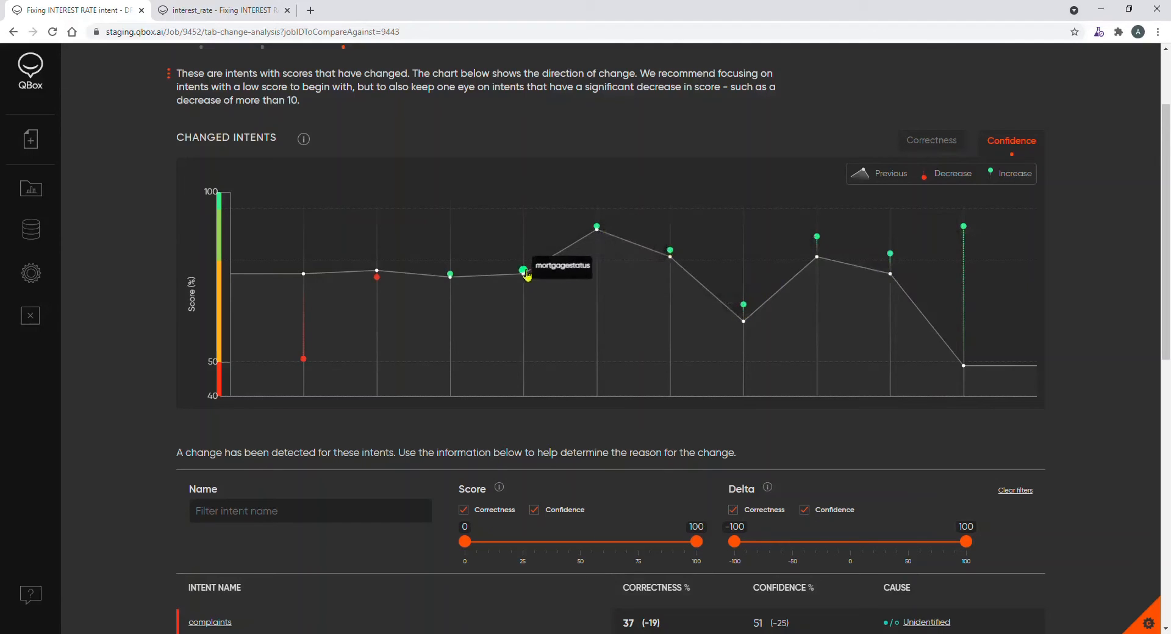
{"action": "mouse_move", "coordinate": [377, 281]}
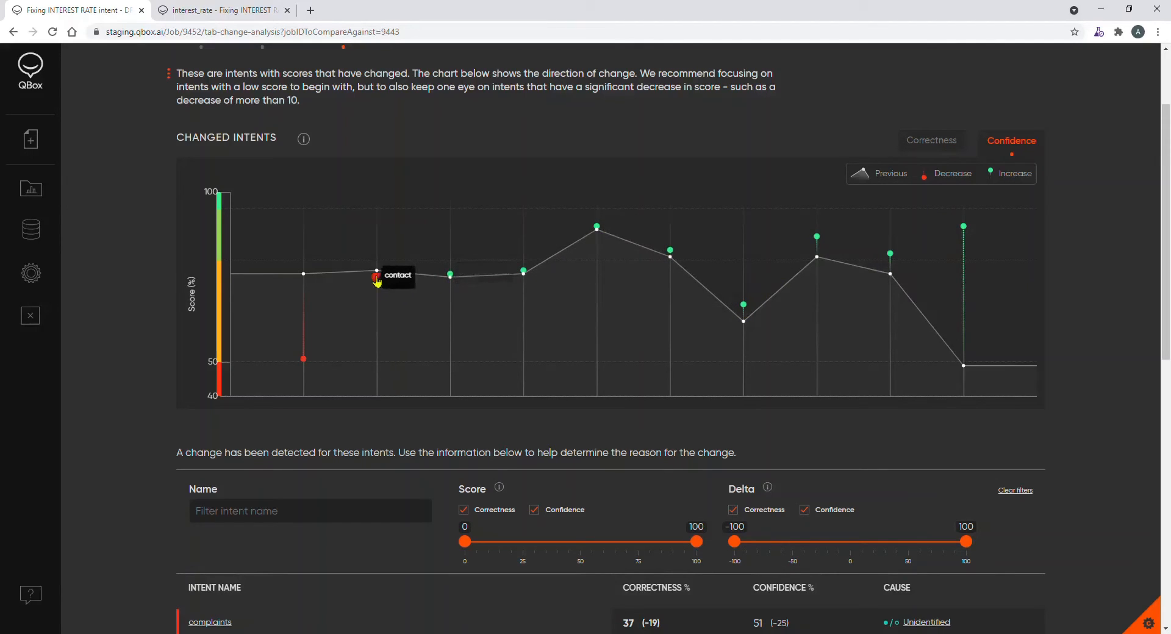
{"action": "mouse_move", "coordinate": [307, 364]}
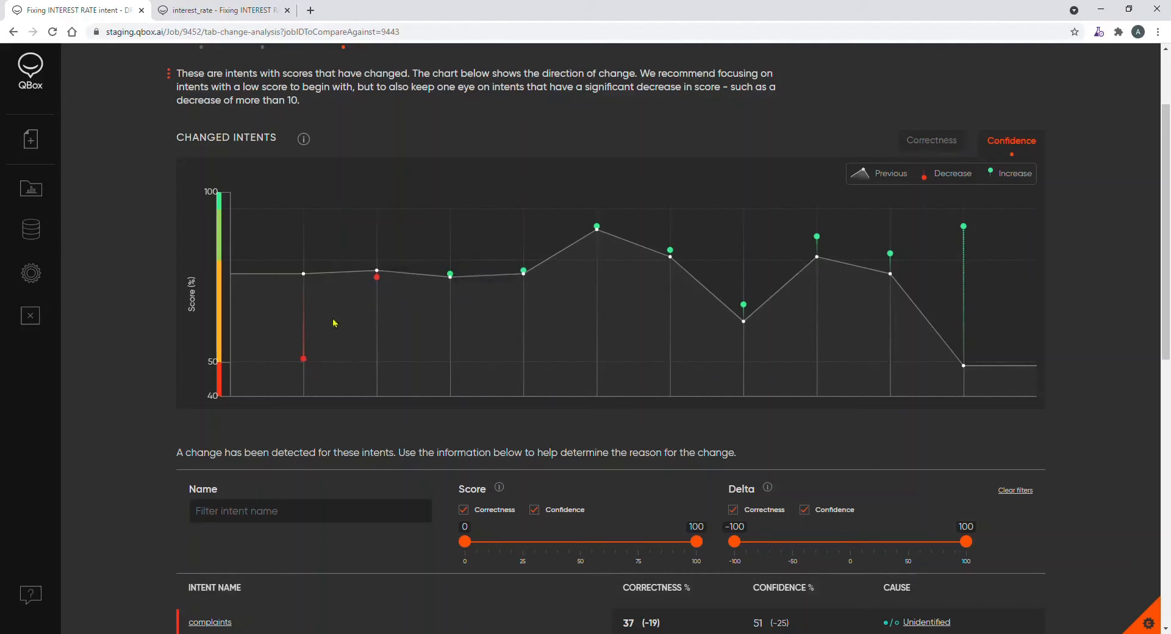
{"action": "scroll", "coordinate": [900, 488], "scroll_direction": "down", "scroll_amount": 6}
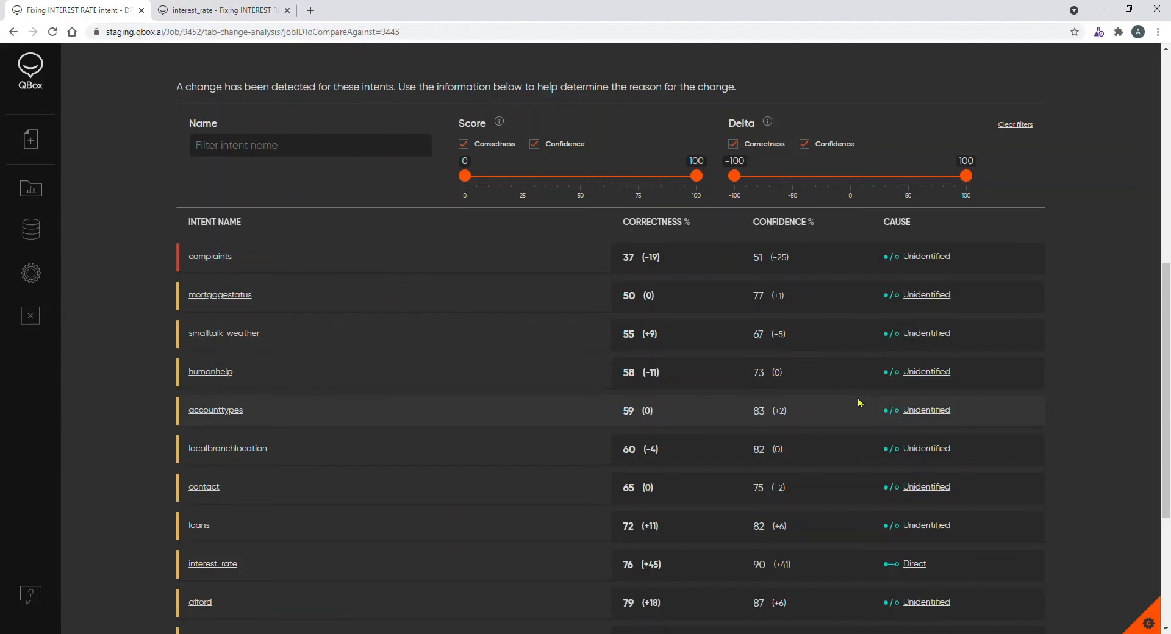
- View the score breakdown for all intents, then return to the Change Analysis chart
{"action": "scroll", "coordinate": [860, 403], "scroll_direction": "up", "scroll_amount": 10}
{"action": "left_click", "coordinate": [270, 88]}
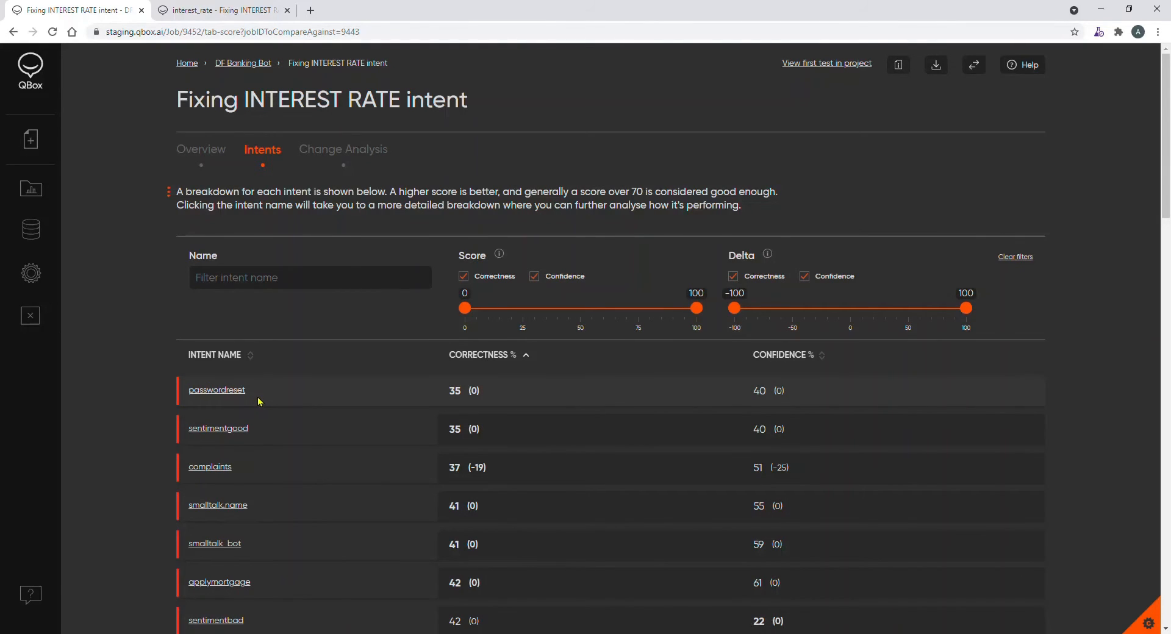
{"action": "left_click", "coordinate": [330, 152]}
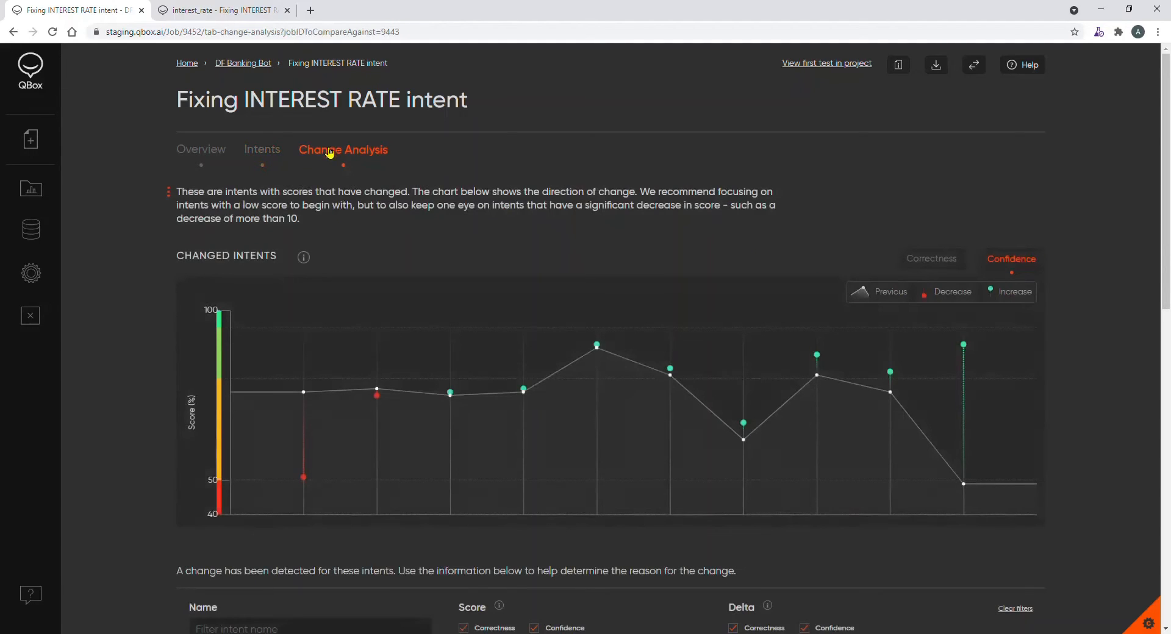
{"action": "scroll", "coordinate": [325, 443], "scroll_direction": "down", "scroll_amount": 1}
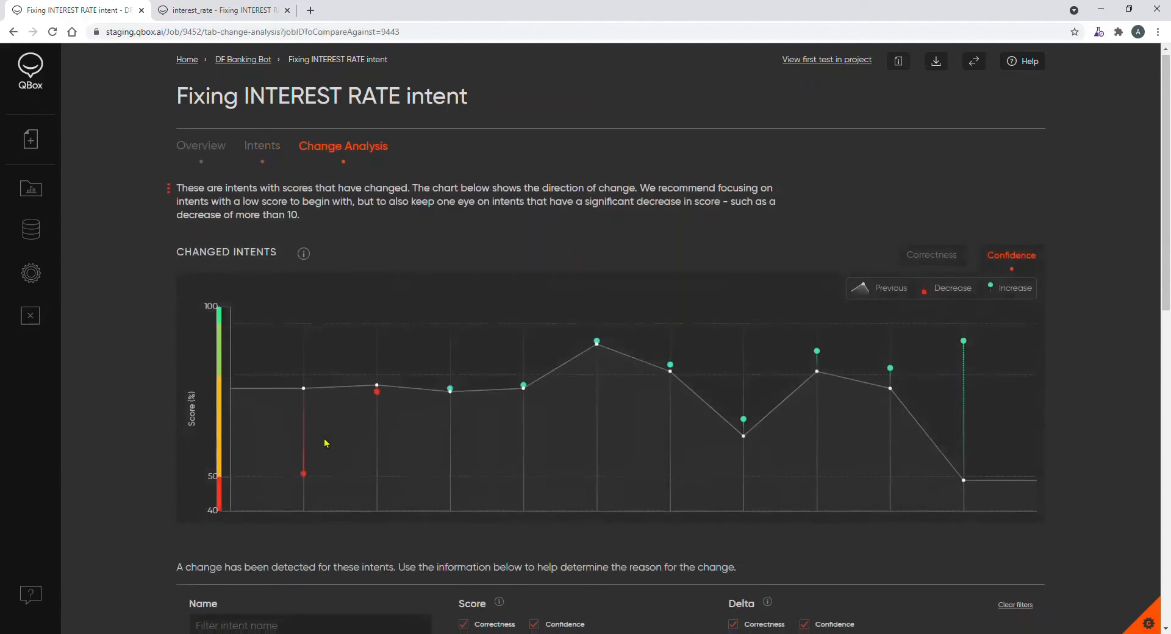
- Open the complaints intent from the changed-intents list in a separate browser tab and switch to it
{"action": "scroll", "coordinate": [325, 443], "scroll_direction": "down", "scroll_amount": 4}
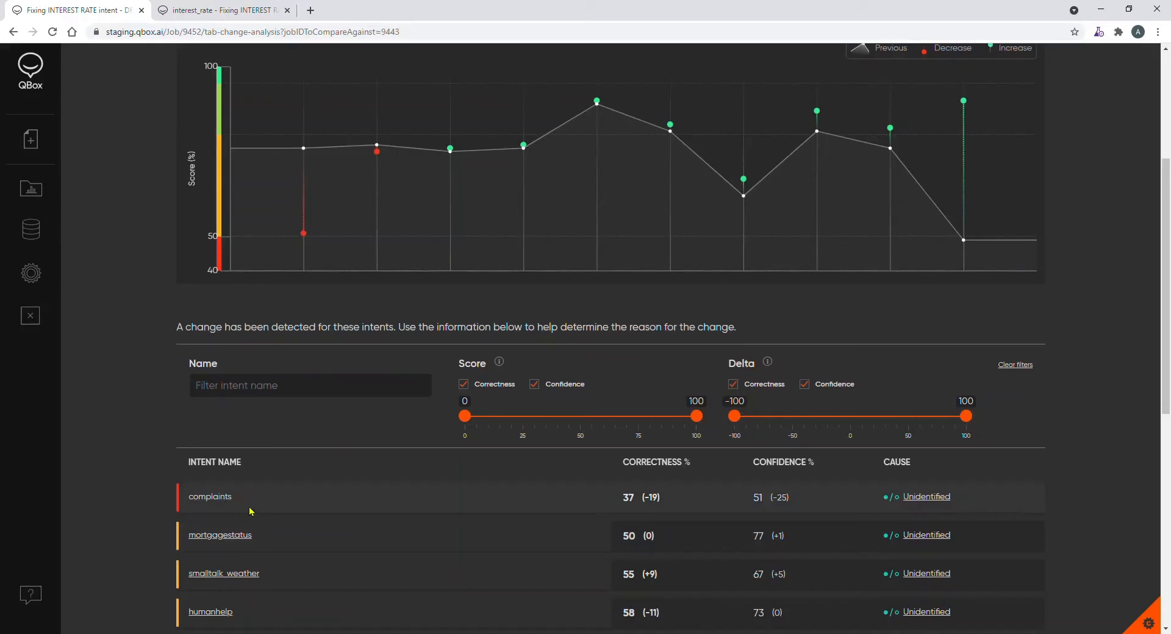
{"action": "left_click", "coordinate": [272, 501]}
{"action": "left_click", "coordinate": [396, 13]}
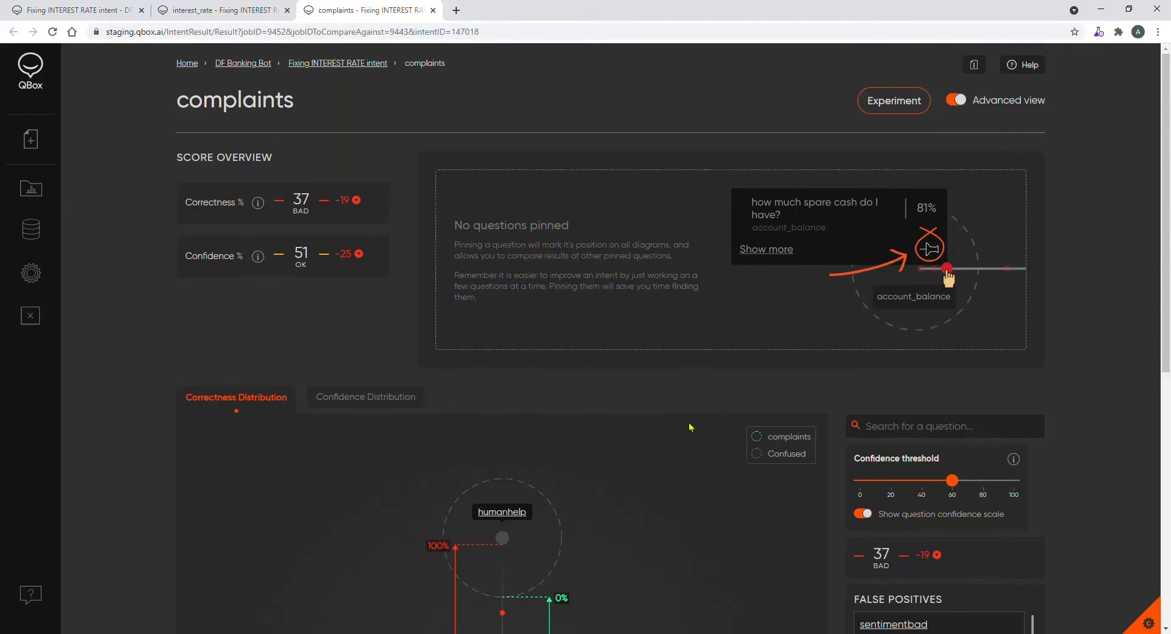
- Pin the three incorrect questions in the Correctness Distribution: "put me through to the complaints team", "i need to speak to someone" and "i need to complain about my local branch"
{"action": "scroll", "coordinate": [690, 427], "scroll_direction": "down", "scroll_amount": 5}
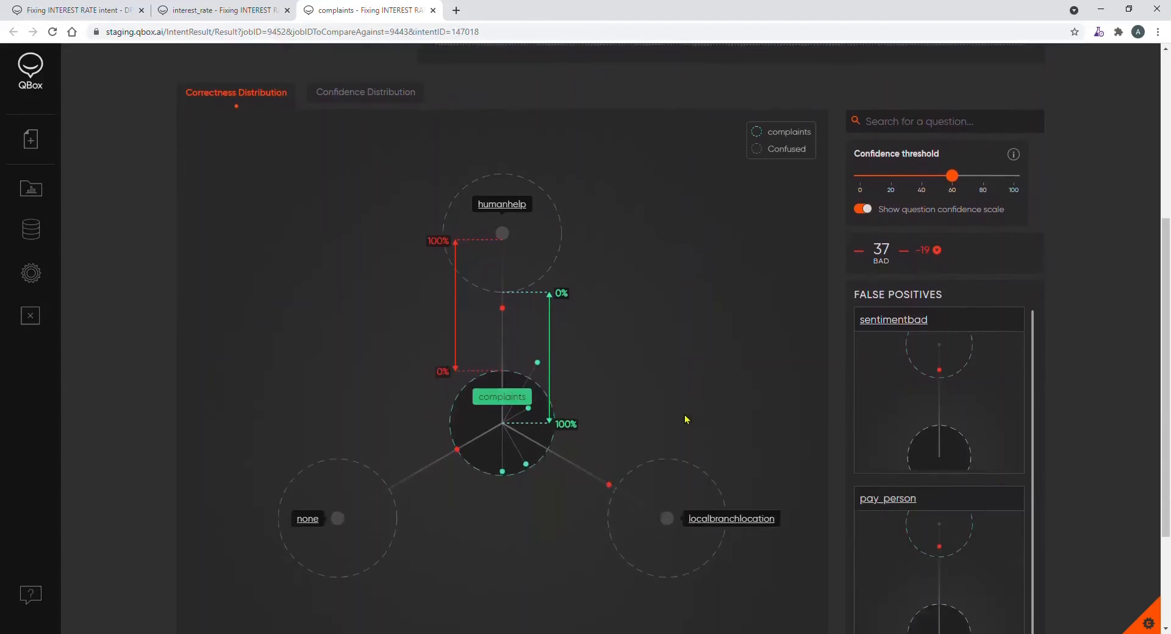
{"action": "left_click", "coordinate": [503, 309]}
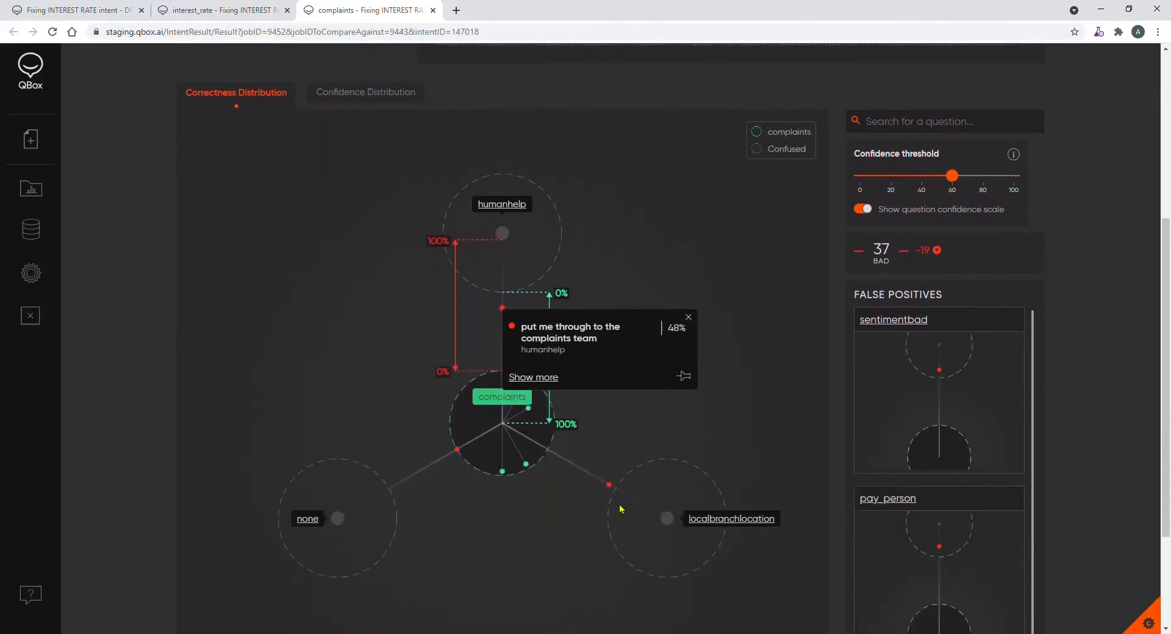
{"action": "left_click", "coordinate": [609, 485]}
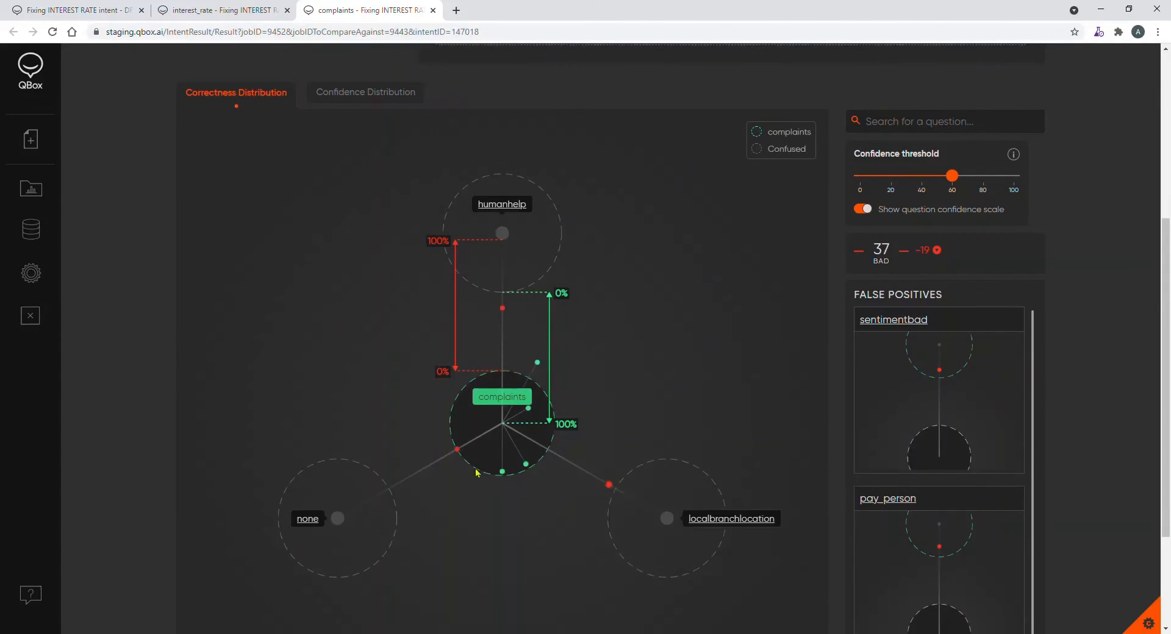
{"action": "left_click", "coordinate": [457, 449]}
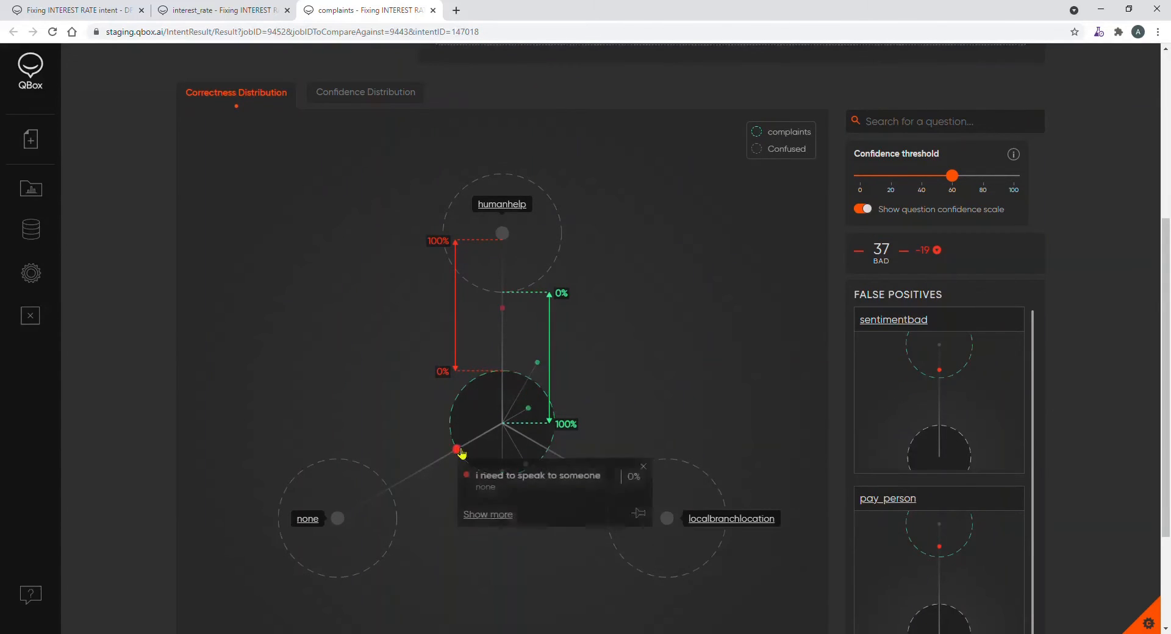
{"action": "left_click", "coordinate": [642, 507]}
{"action": "scroll", "coordinate": [649, 497], "scroll_direction": "down", "scroll_amount": 1}
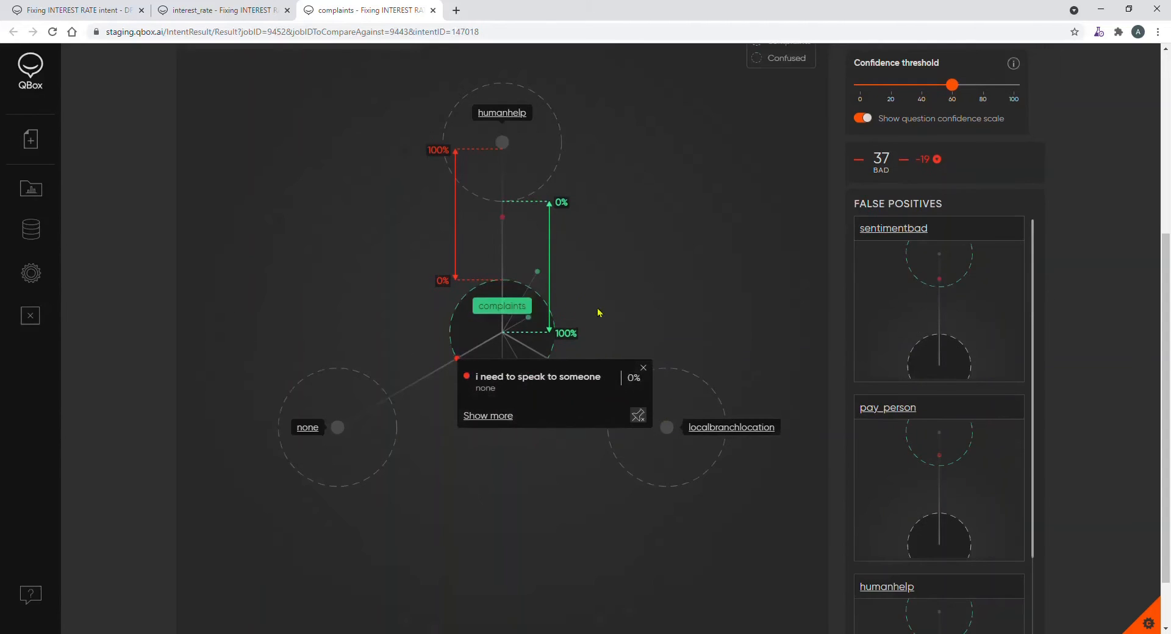
{"action": "left_click", "coordinate": [502, 217]}
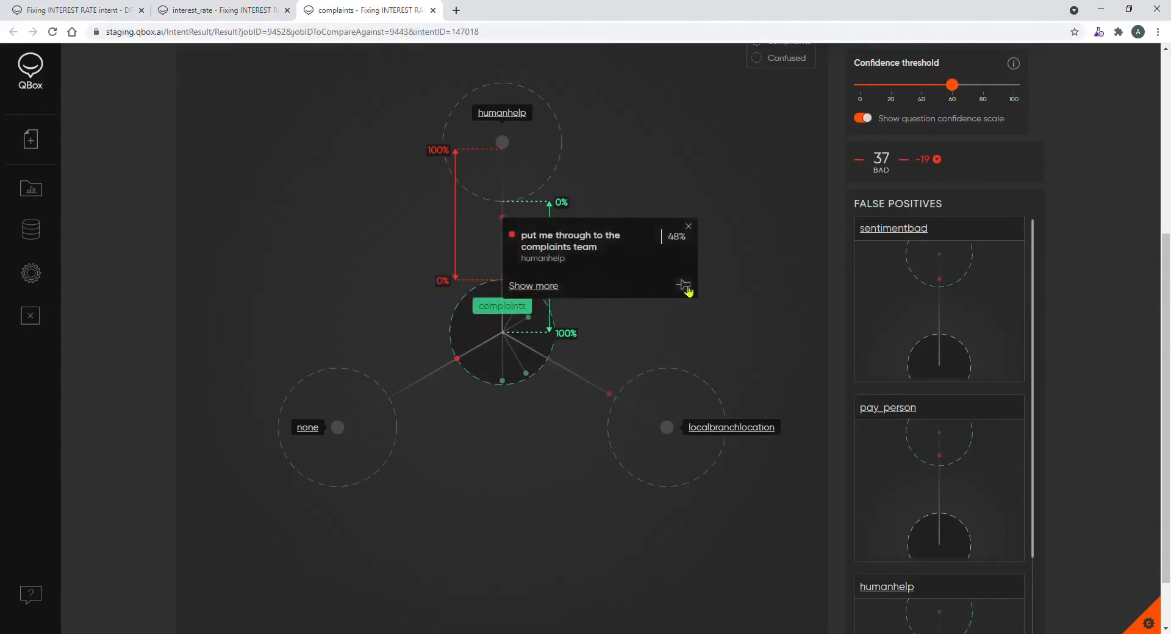
{"action": "left_click", "coordinate": [611, 394]}
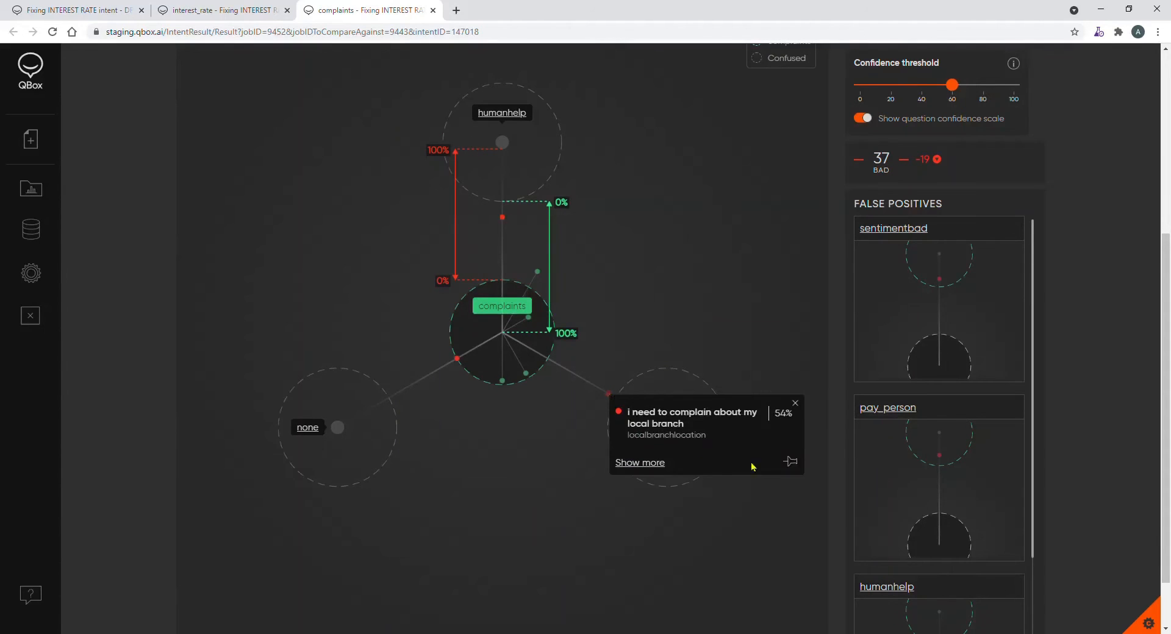
{"action": "left_click", "coordinate": [795, 466]}
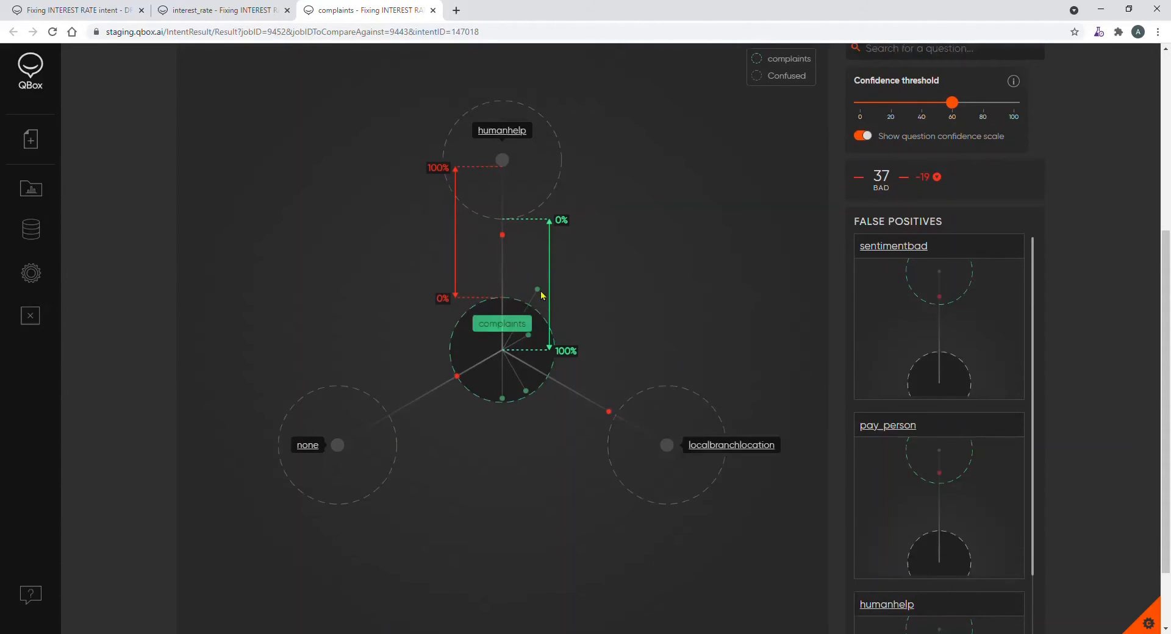
- Inspect a correctly returned question, and compare the training data behind the pinned question "i need to complain about my local branch"
{"action": "left_click", "coordinate": [539, 290]}
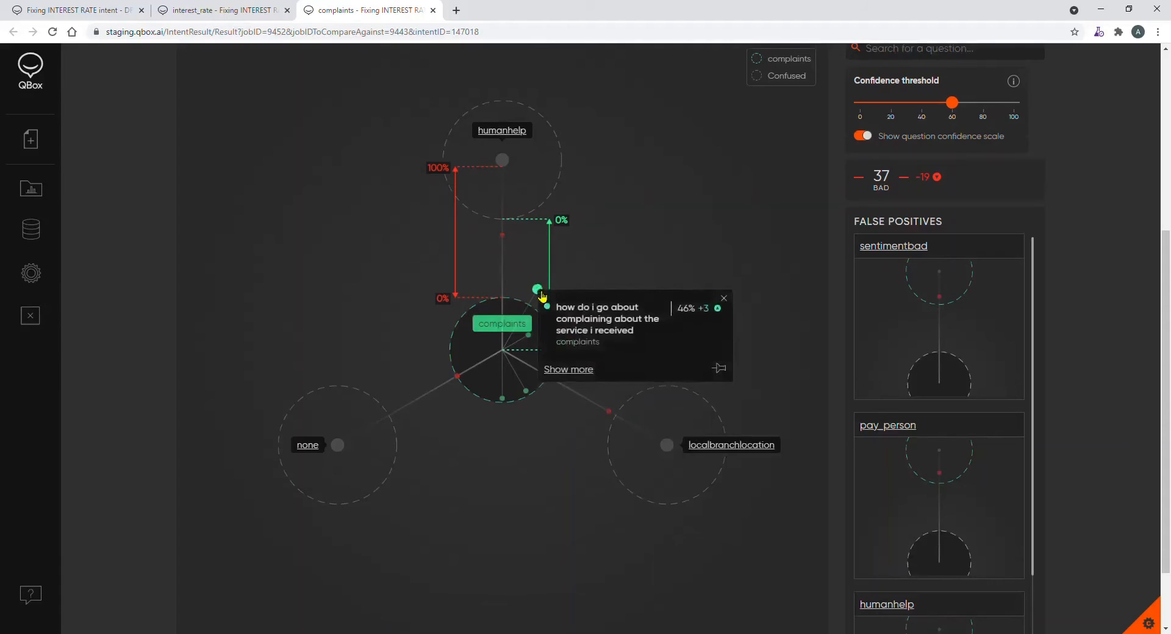
{"action": "scroll", "coordinate": [619, 264], "scroll_direction": "up", "scroll_amount": 5}
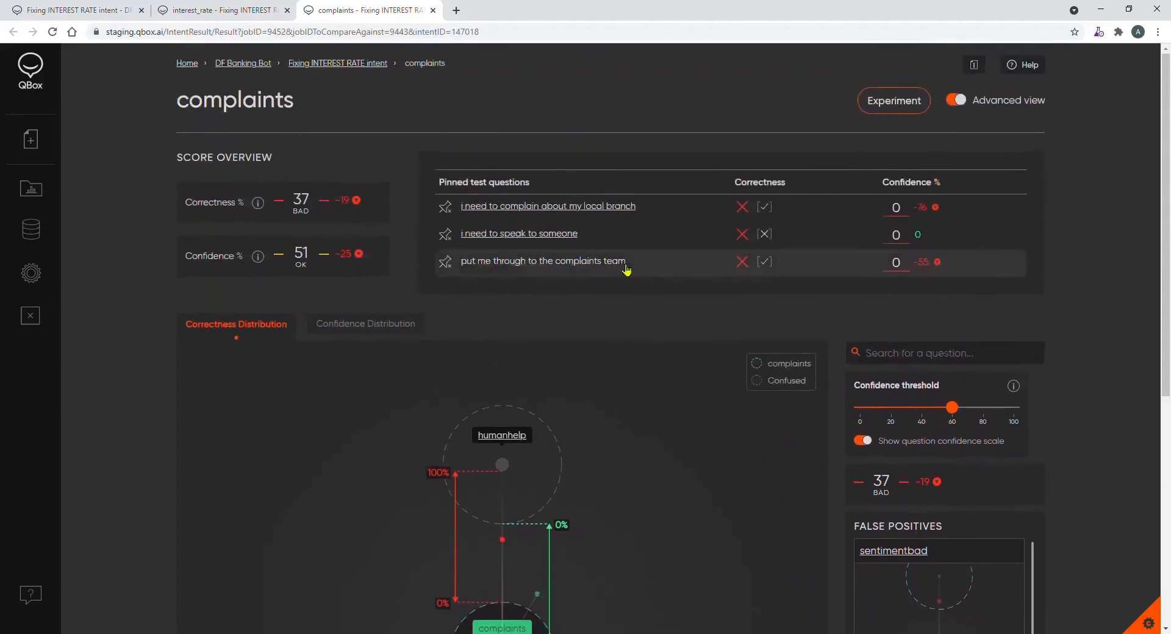
{"action": "left_click", "coordinate": [523, 211]}
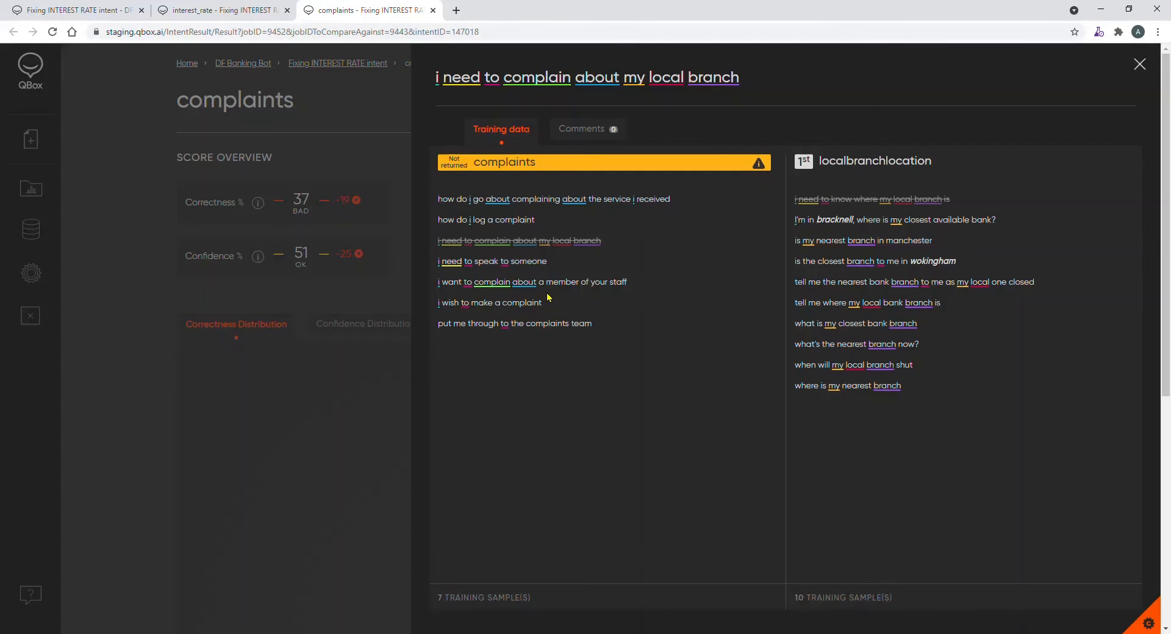
{"action": "left_click", "coordinate": [1139, 65]}
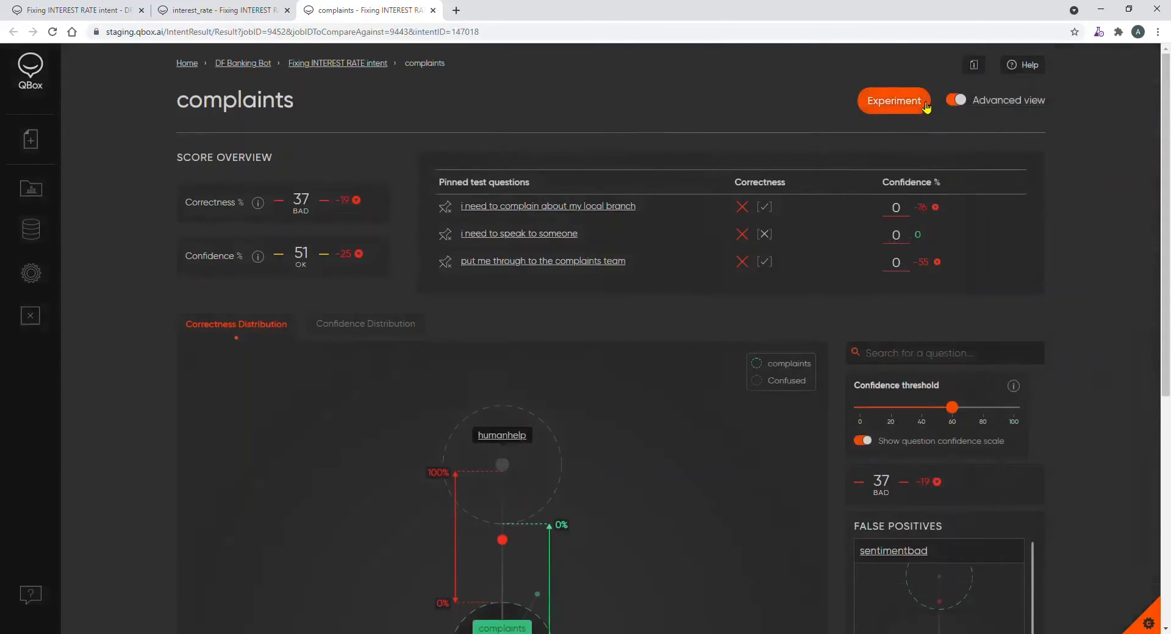
- Open the complaints intent's Quick analysis experiment and add the question "How do i complain to my local branch"
{"action": "left_click", "coordinate": [894, 101]}
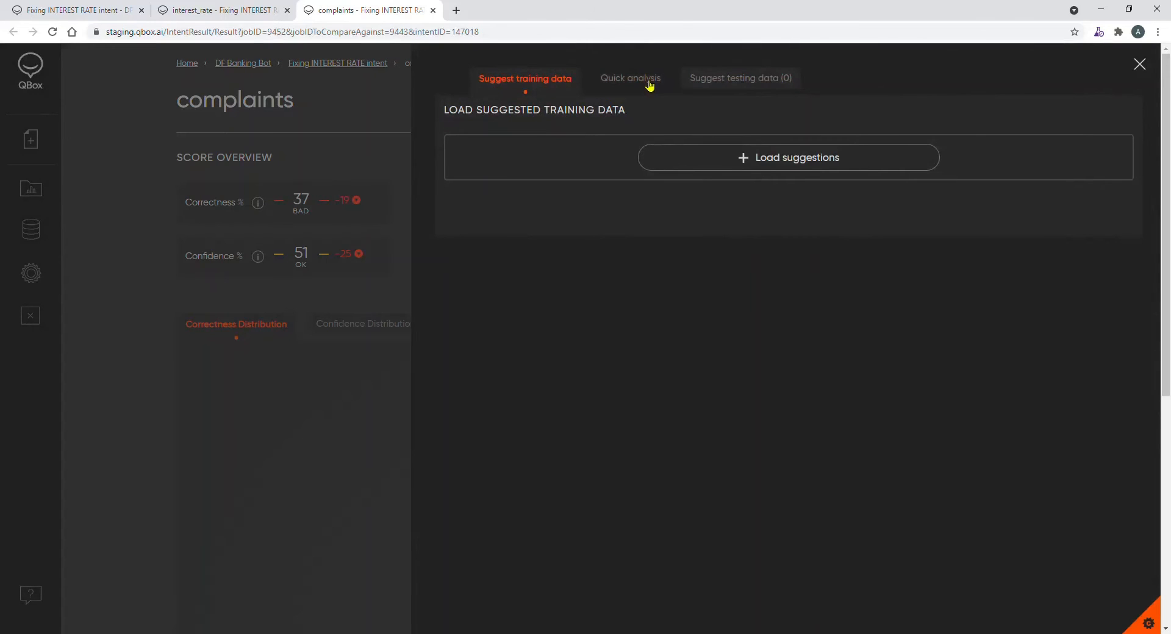
{"action": "left_click", "coordinate": [650, 86]}
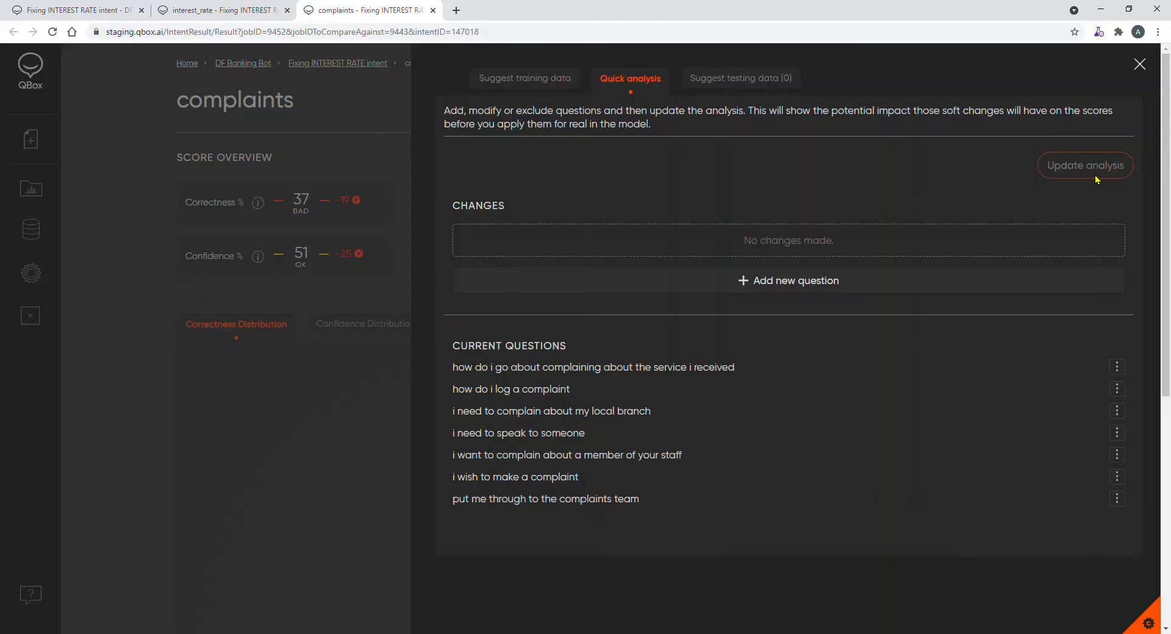
{"action": "left_click", "coordinate": [1118, 368]}
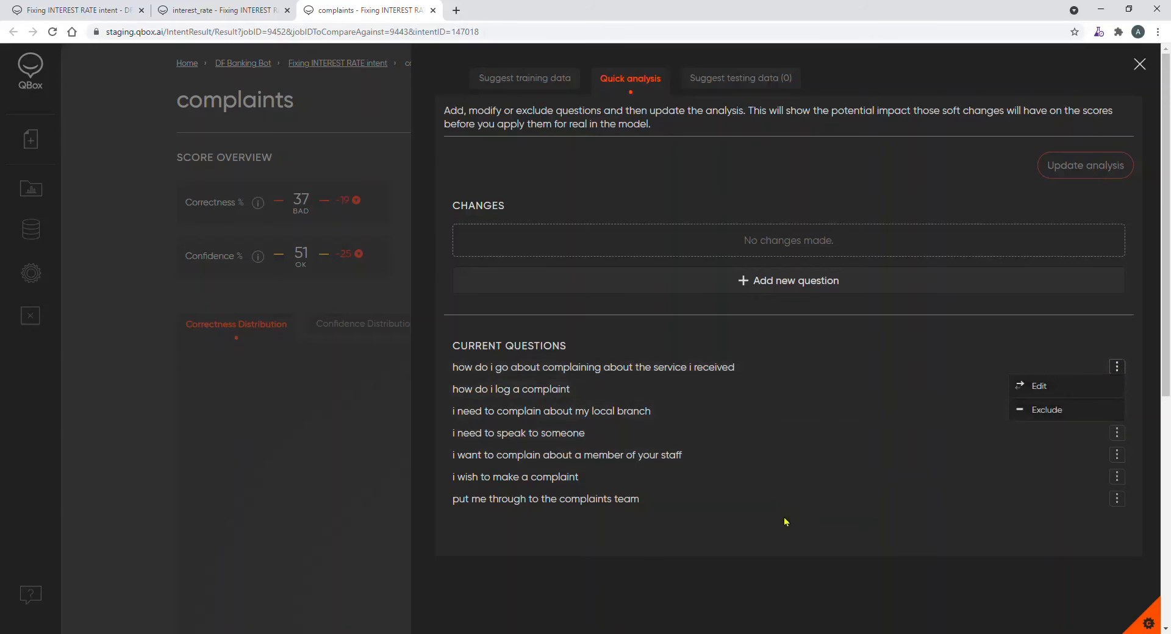
{"action": "left_click", "coordinate": [1098, 281]}
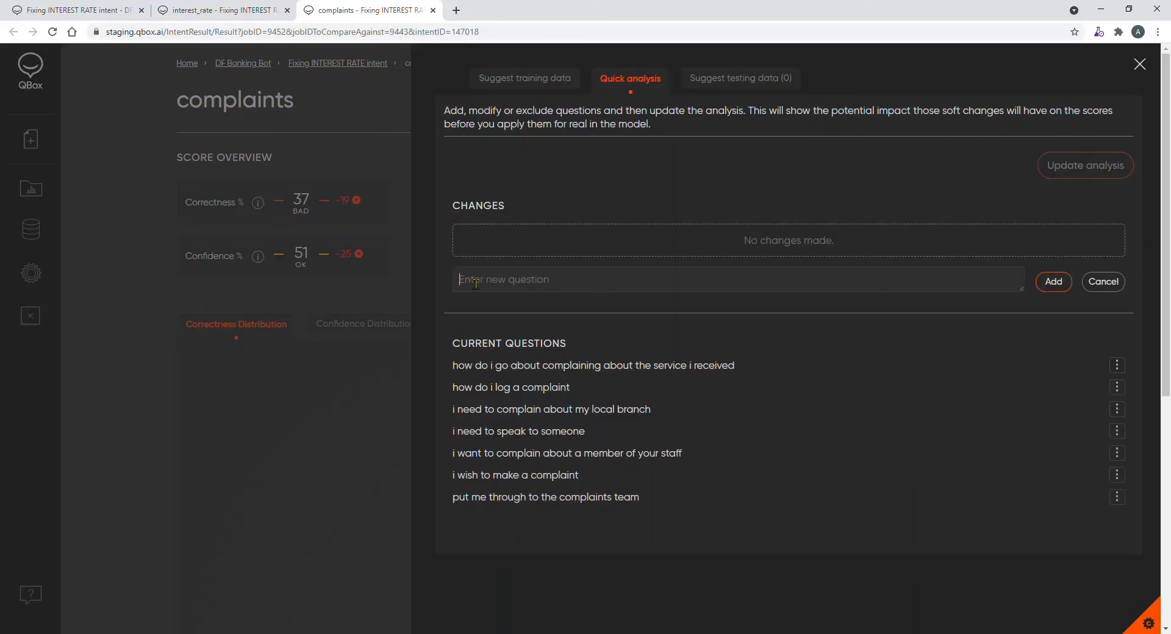
{"action": "type", "text": "How do i complain to my local branch"}
{"action": "key", "text": "Return"}
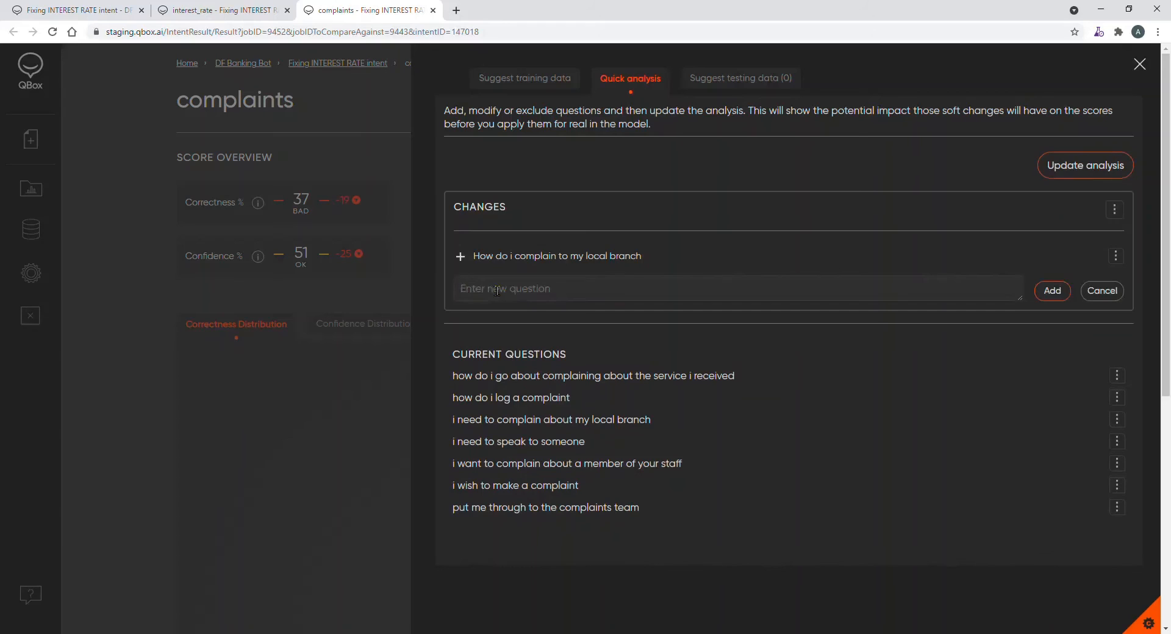
- Add a second trial question, "received bad service from my local branch and want to complain"
{"action": "type", "text": "received bad service from my local br"}
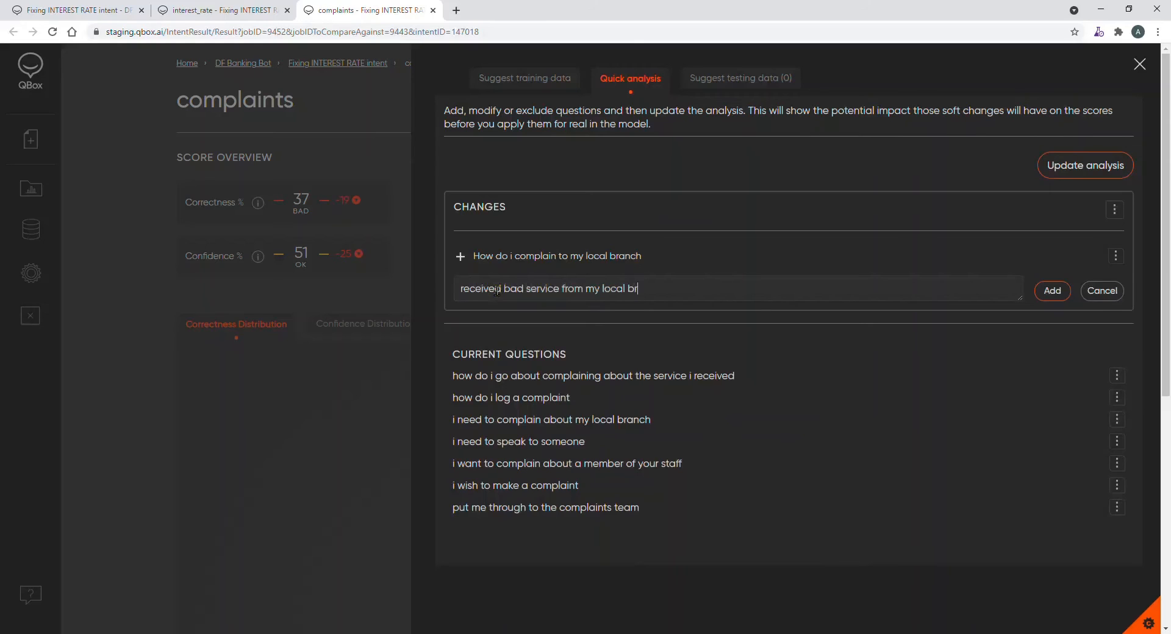
{"action": "type", "text": "anch and wanttto complain"}
{"action": "key", "text": "Return"}
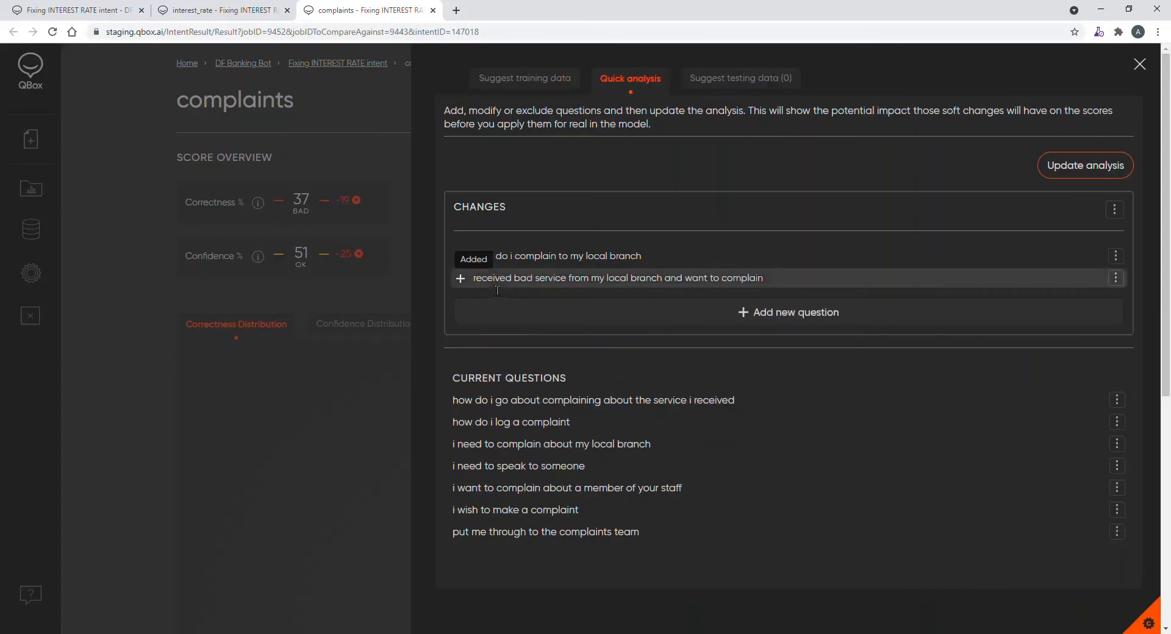
- Update the quick analysis and review its potential scores and question results, especially for "i need to complain about my local branch"
{"action": "left_click", "coordinate": [1086, 168]}
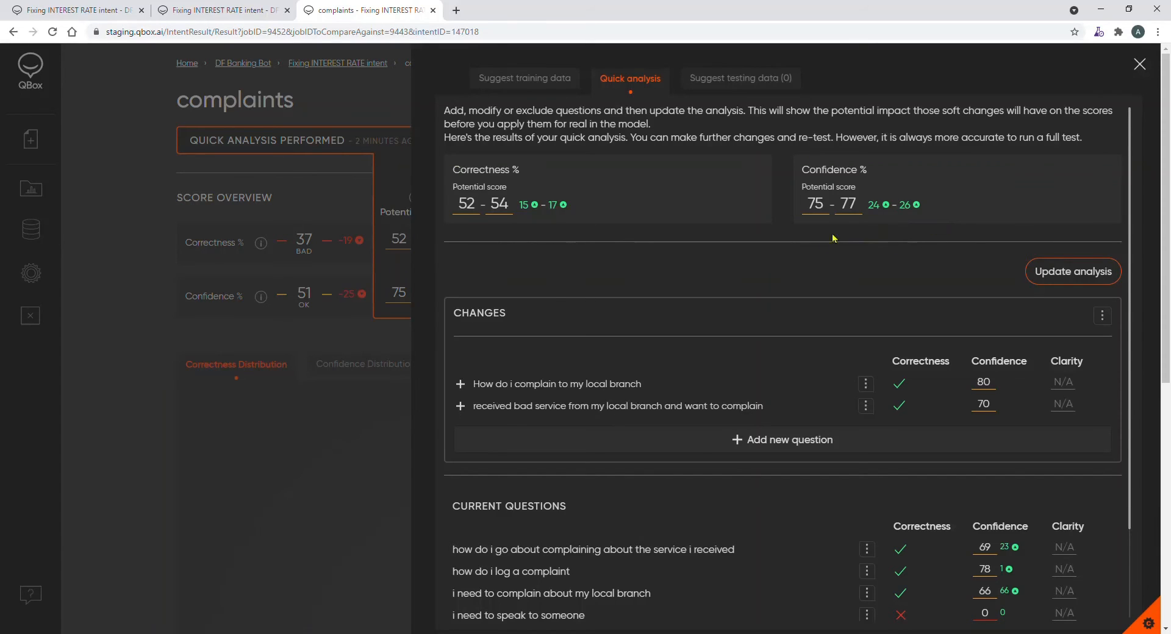
{"action": "scroll", "coordinate": [819, 251], "scroll_direction": "down", "scroll_amount": 2}
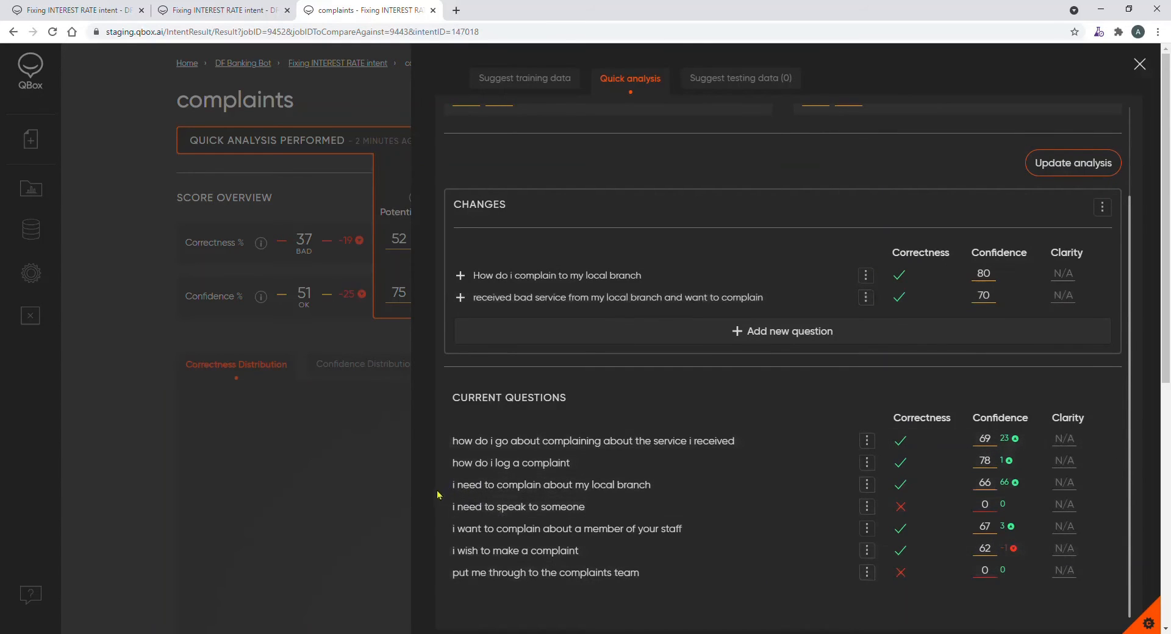
{"action": "left_click_drag", "start_coordinate": [451, 485], "coordinate": [666, 485]}
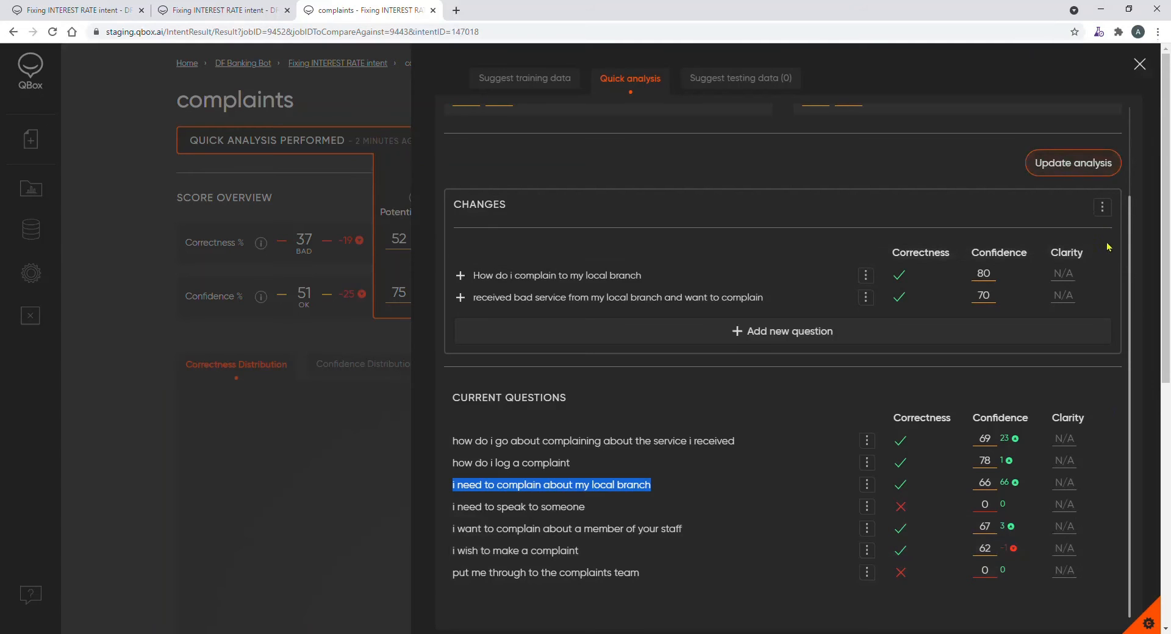
- View the details of all soft changes, copy both added complaints questions and return to the quick analysis
{"action": "left_click", "coordinate": [1105, 209]}
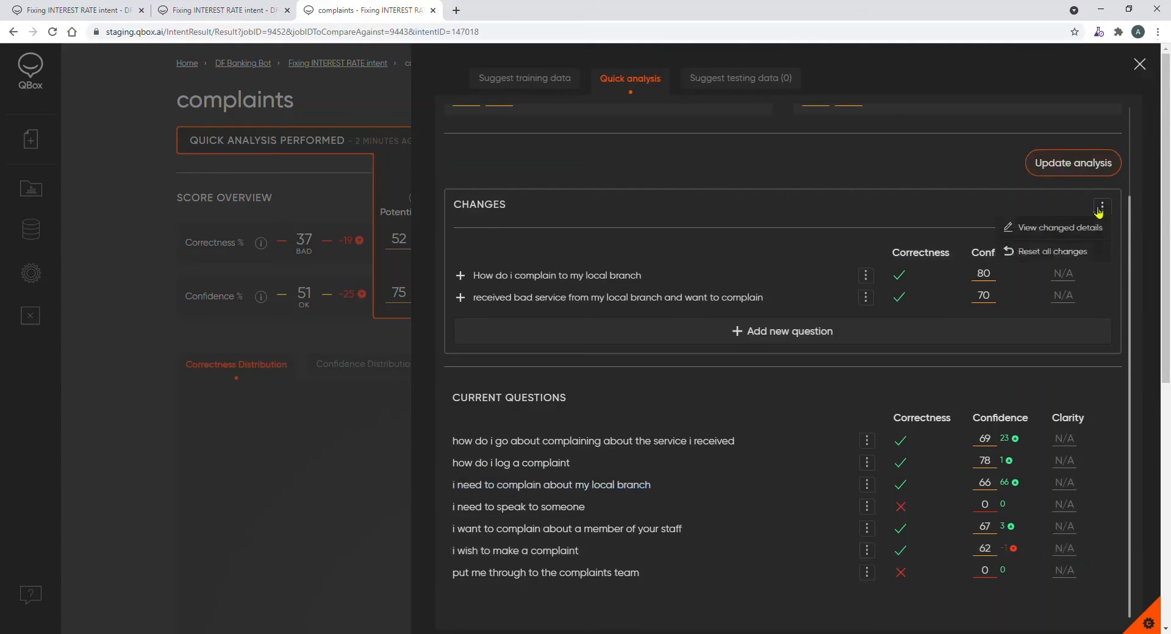
{"action": "left_click", "coordinate": [1052, 231]}
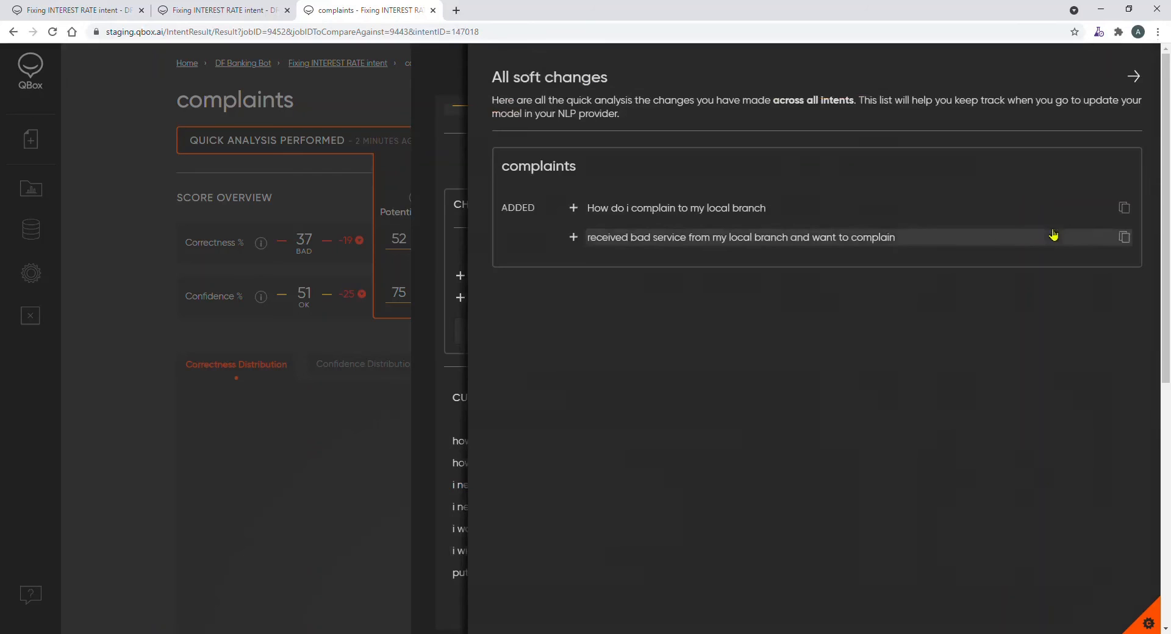
{"action": "left_click", "coordinate": [1124, 208]}
{"action": "left_click", "coordinate": [1126, 238]}
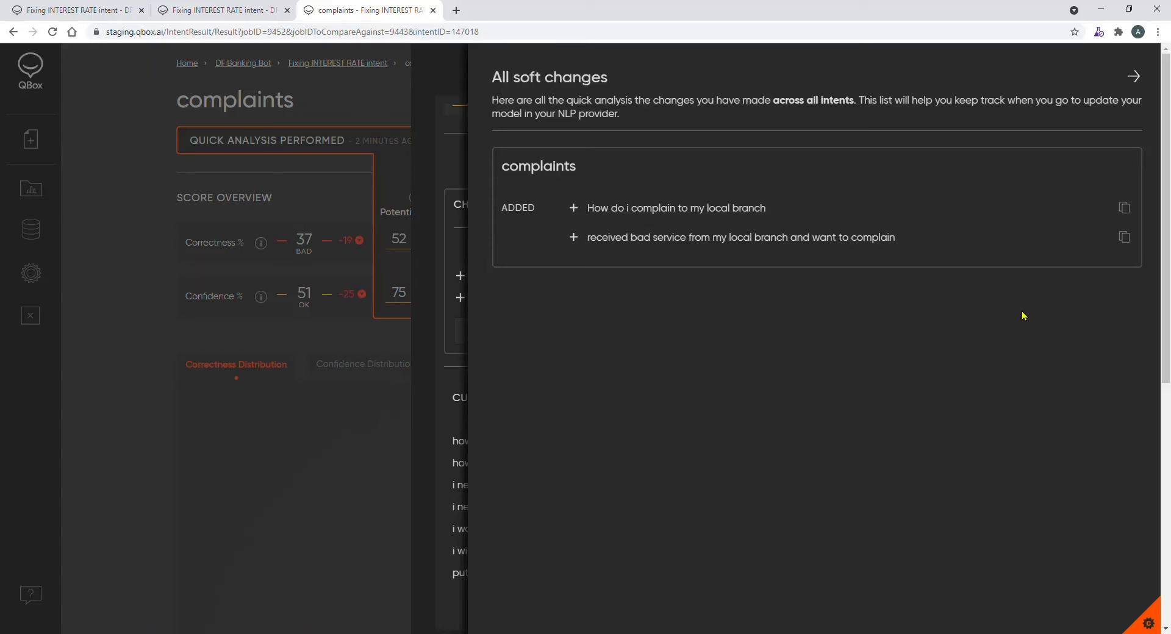
{"action": "left_click", "coordinate": [1137, 78]}
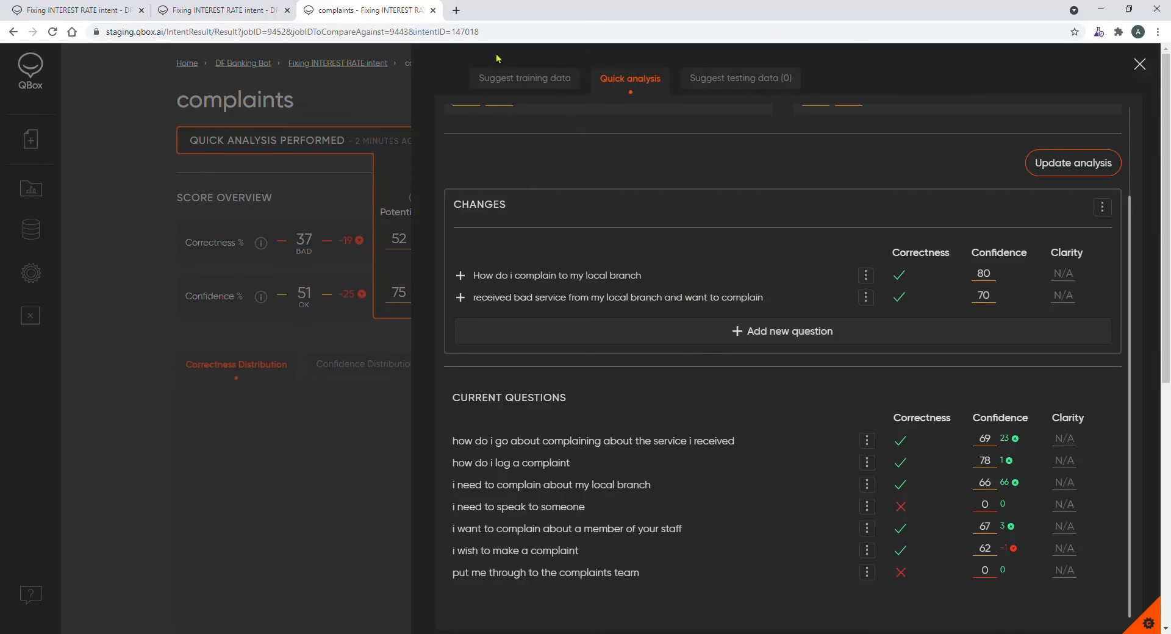
- Load suggested training data and add the credit card, damaged property and bank account complaint suggestions to Quick Analysis
{"action": "left_click", "coordinate": [530, 82]}
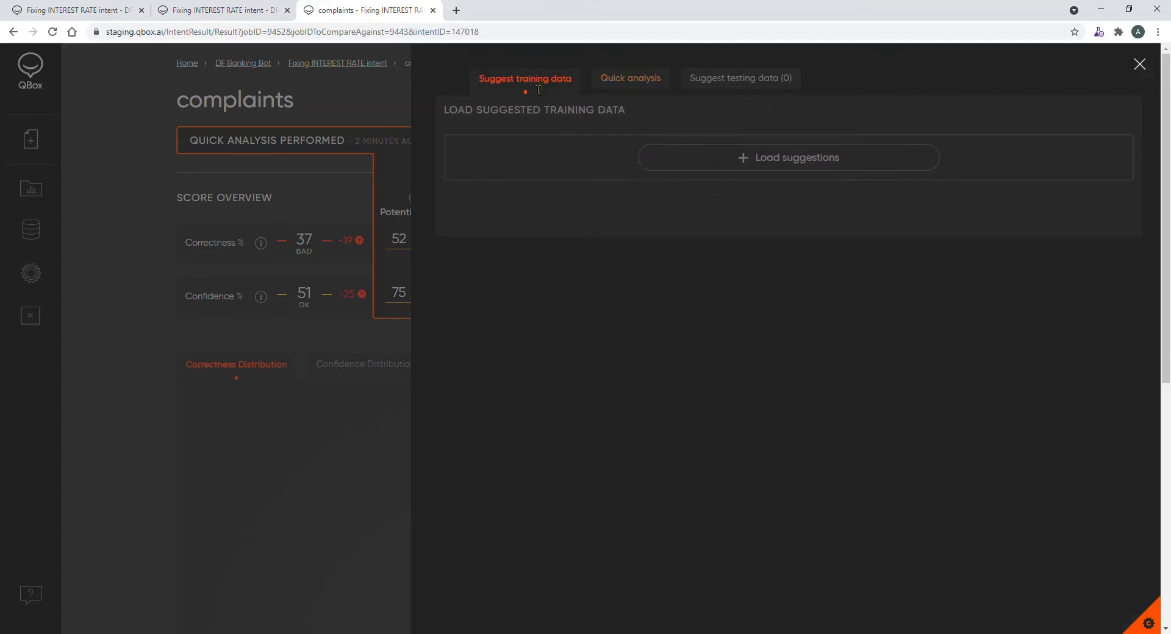
{"action": "left_click", "coordinate": [791, 164]}
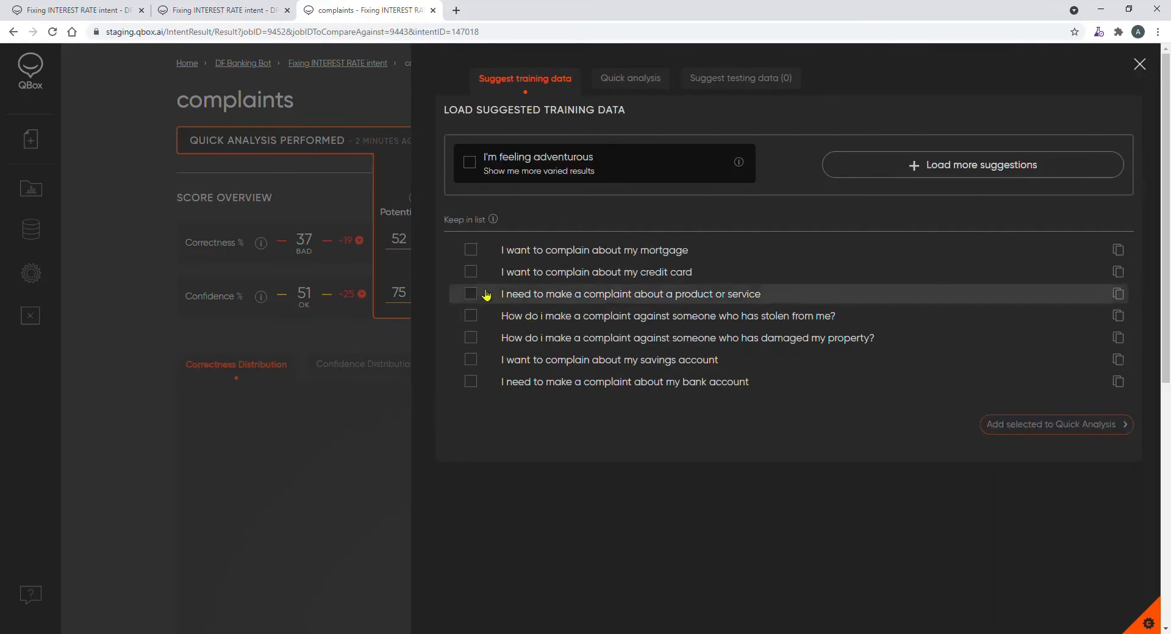
{"action": "left_click", "coordinate": [470, 272]}
{"action": "left_click", "coordinate": [471, 338]}
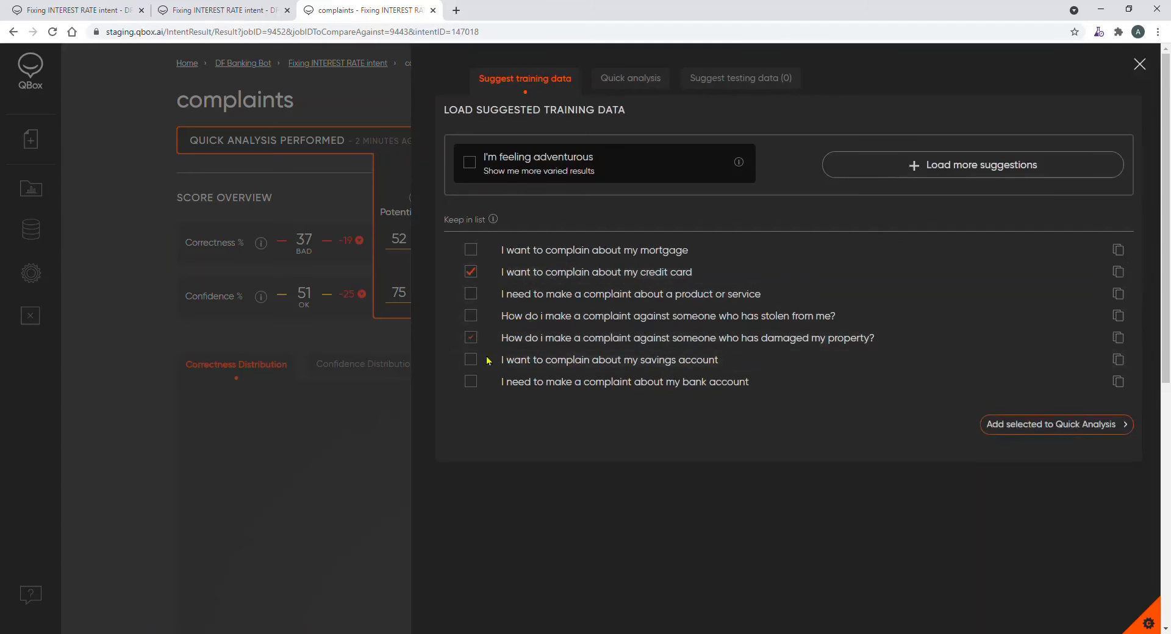
{"action": "left_click", "coordinate": [504, 386]}
{"action": "left_click", "coordinate": [1045, 424]}
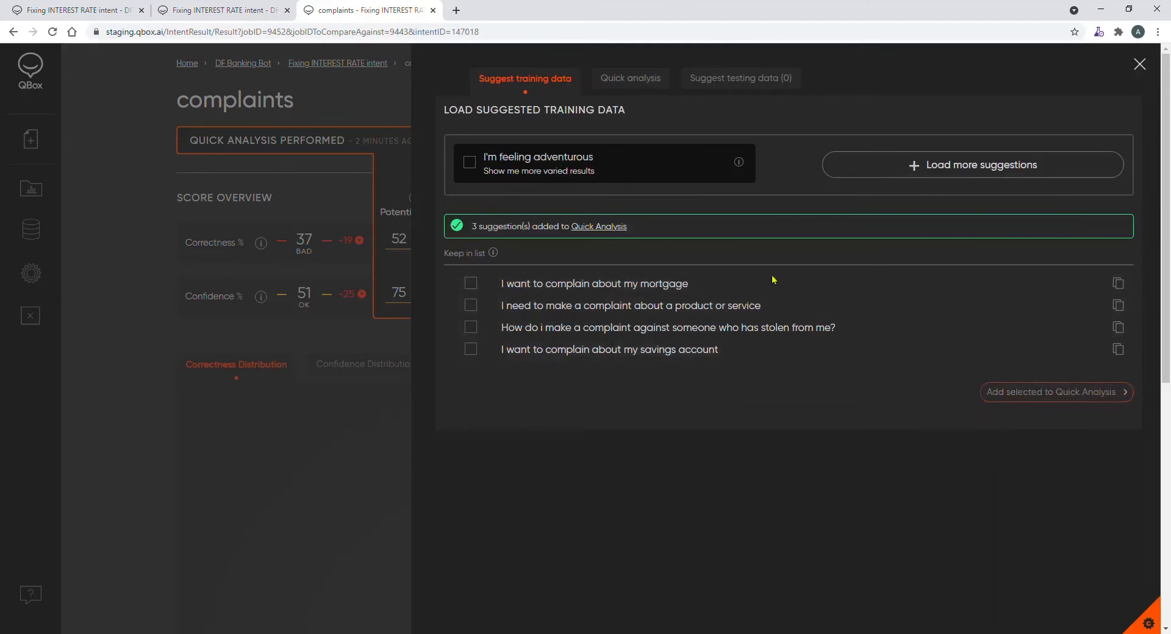
- Check the added suggestions in the Quick analysis changes and load more training data suggestions
{"action": "left_click", "coordinate": [659, 81]}
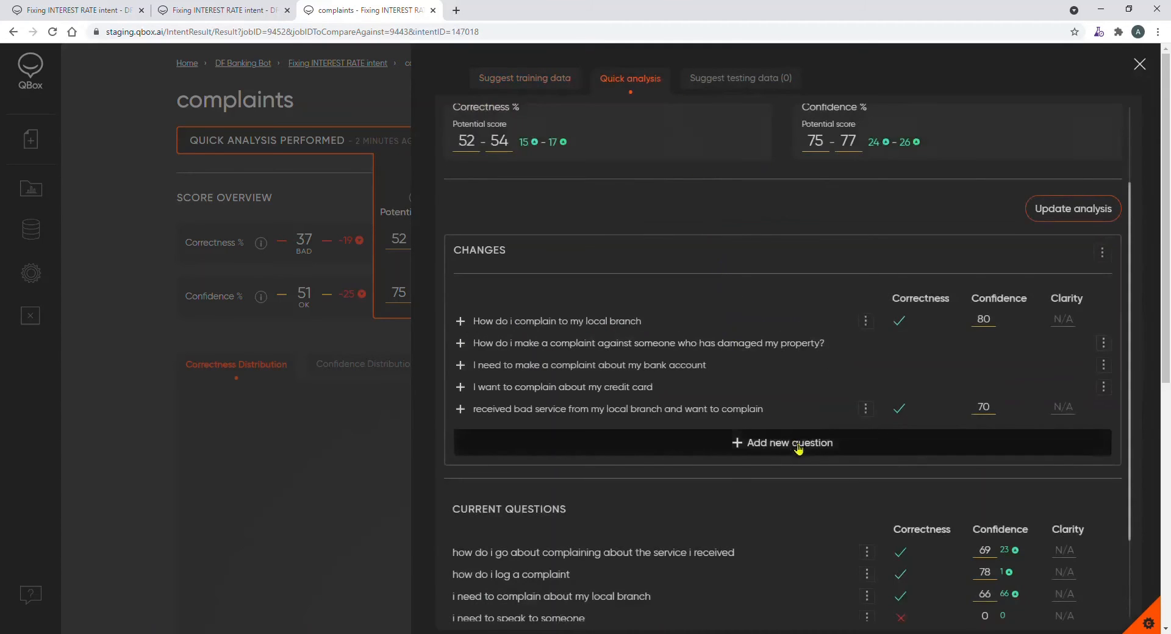
{"action": "left_click", "coordinate": [518, 79]}
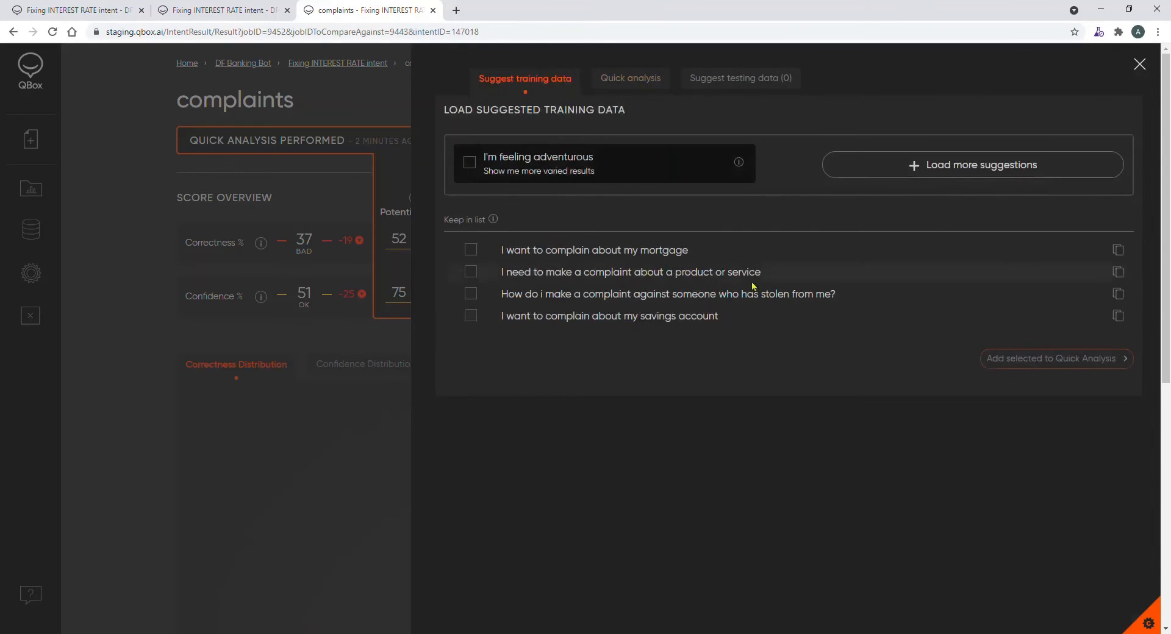
{"action": "left_click", "coordinate": [842, 163]}
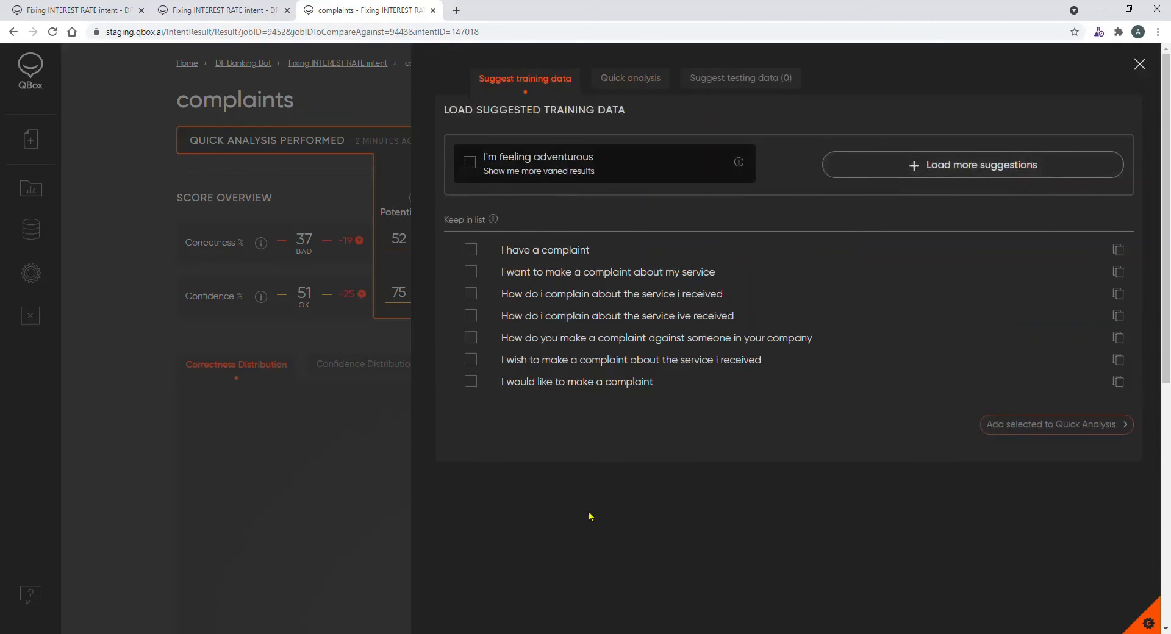
- Add the suggestions "How do i complain about the service ive received" and "How do you make a complaint against someone in your company" to Quick Analysis and update it
{"action": "left_click", "coordinate": [470, 316]}
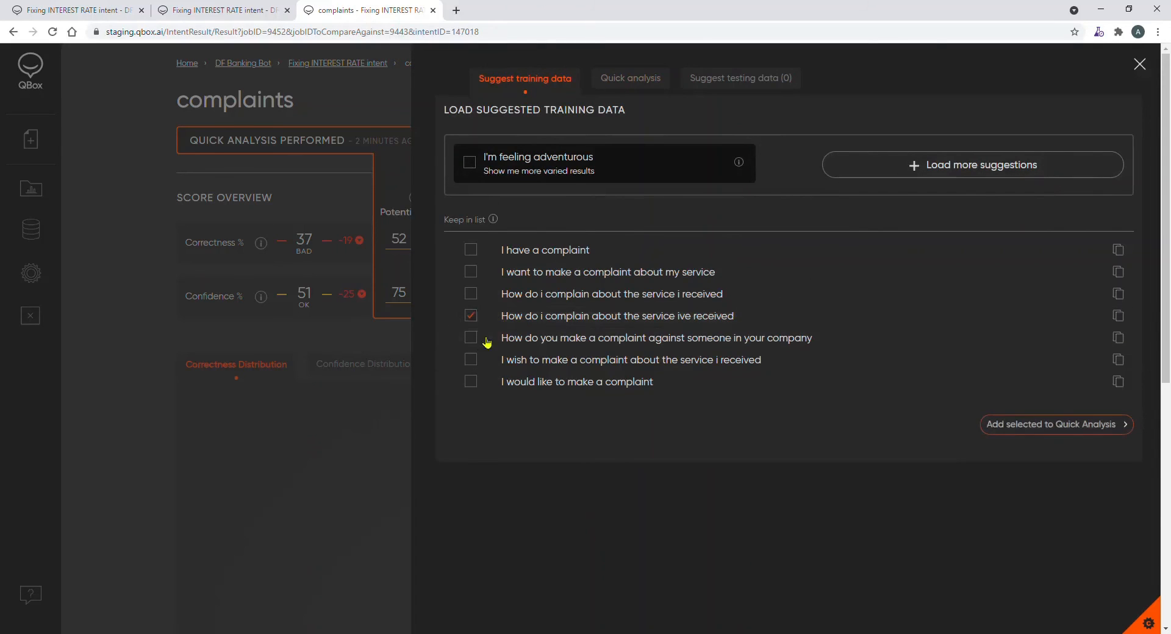
{"action": "left_click", "coordinate": [470, 338]}
{"action": "left_click", "coordinate": [1047, 423]}
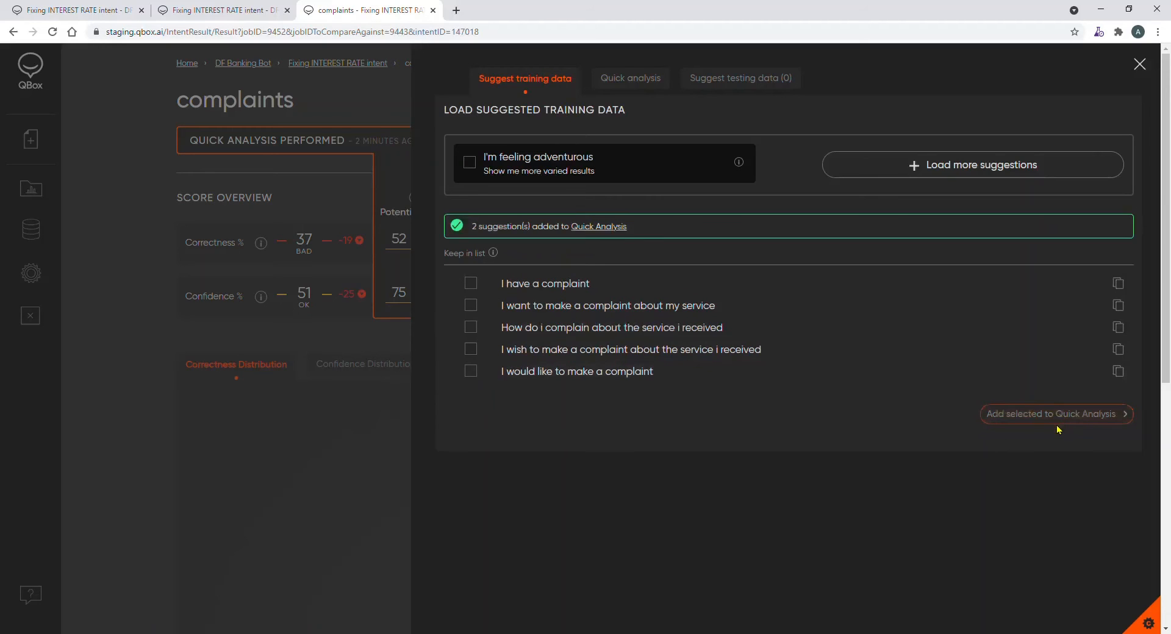
{"action": "left_click", "coordinate": [639, 81]}
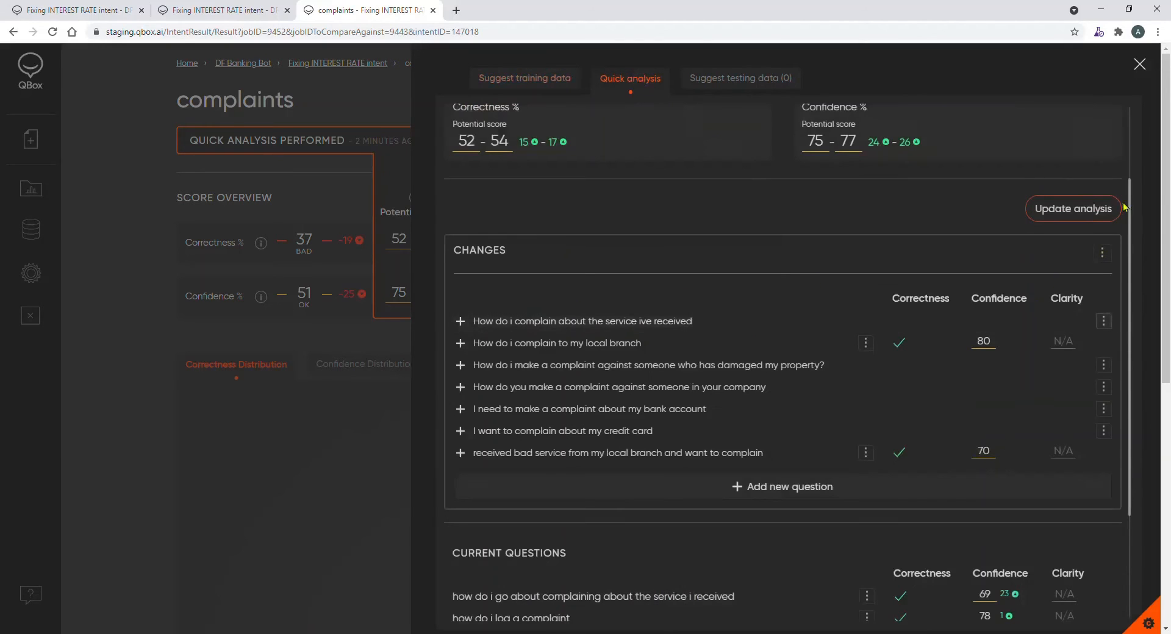
{"action": "left_click", "coordinate": [1075, 220]}
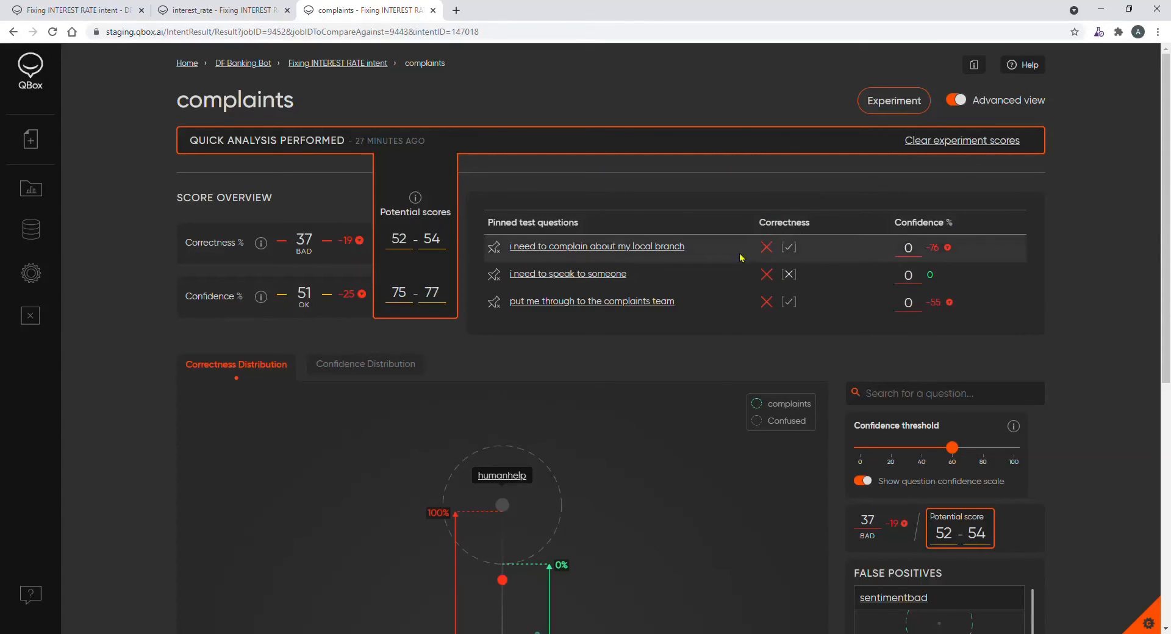
- Inspect the training data behind "i need to speak to someone" and add the quick analysis question "I would like to speak to someone"
{"action": "left_click", "coordinate": [567, 276]}
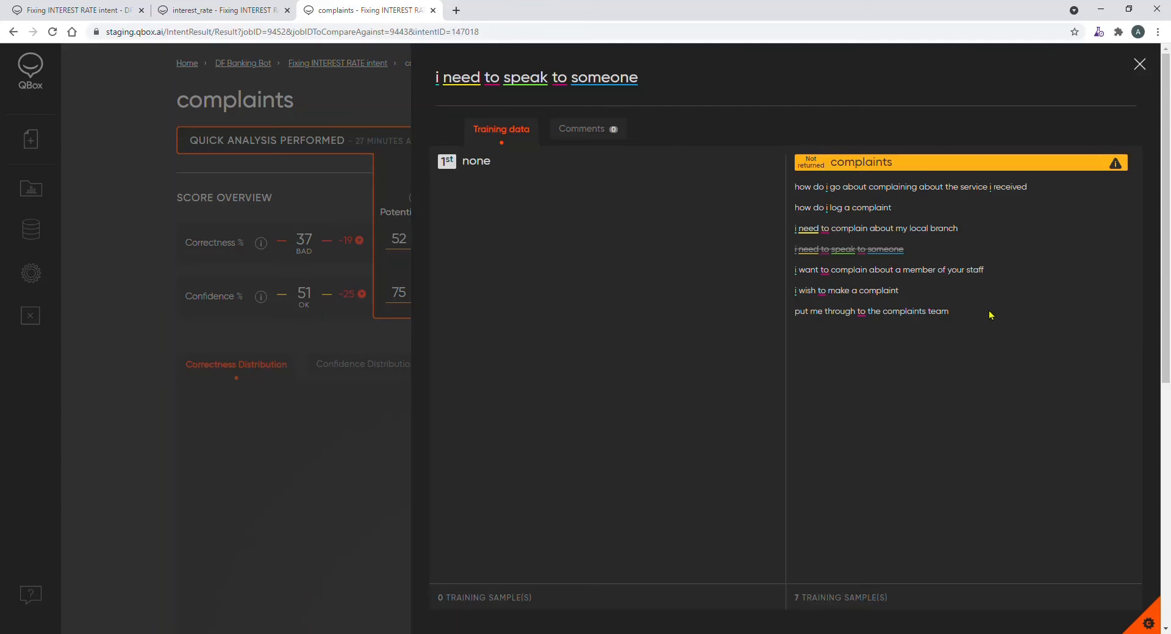
{"action": "left_click", "coordinate": [1139, 64]}
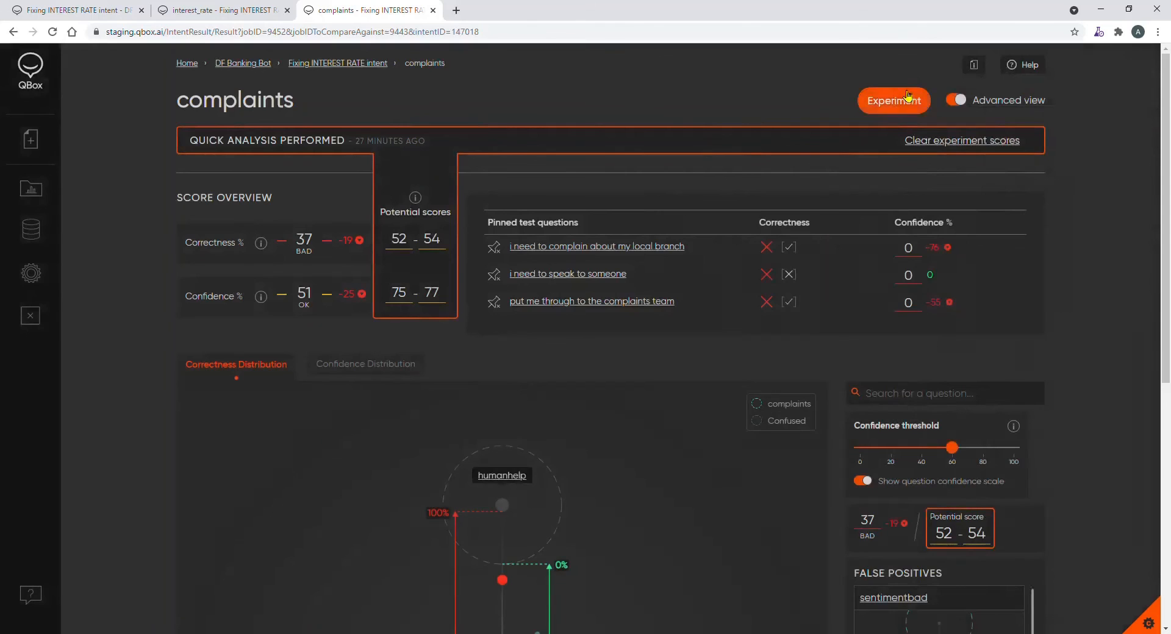
{"action": "left_click", "coordinate": [908, 102]}
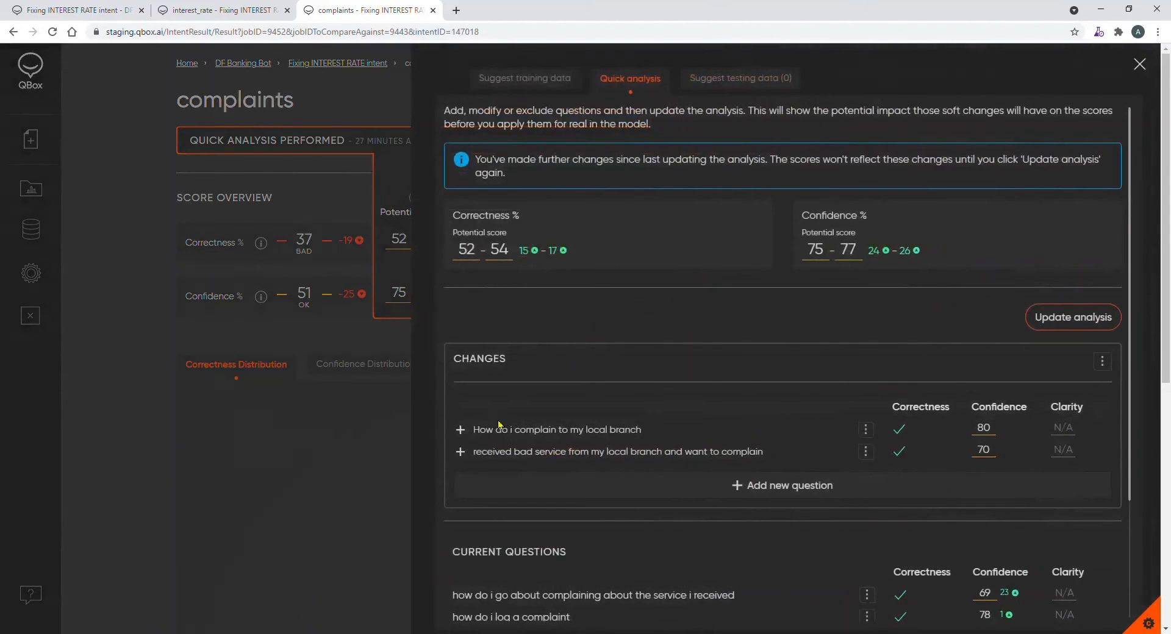
{"action": "left_click", "coordinate": [491, 487]}
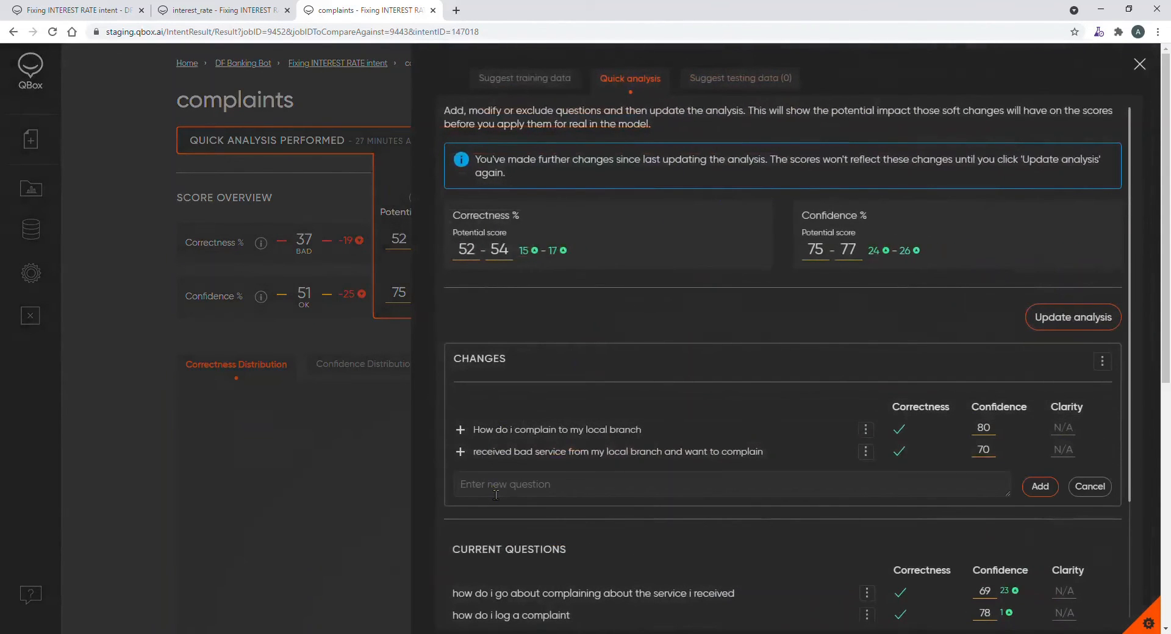
{"action": "type", "text": "I would like to speak to someone"}
{"action": "key", "text": "Return"}
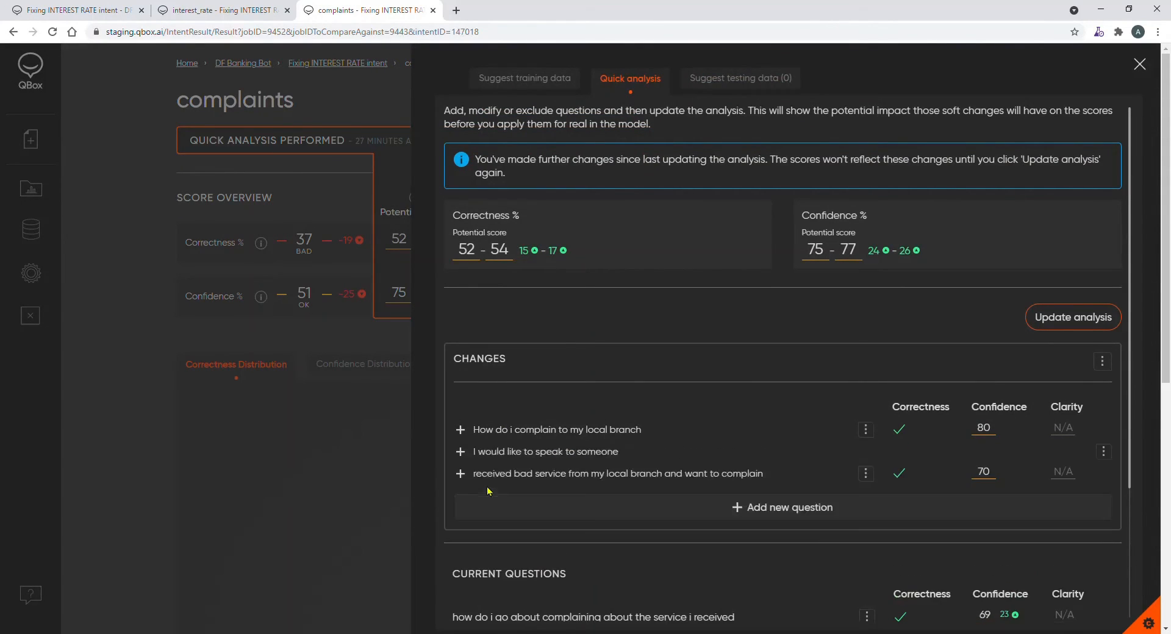
- Add the question "How do i speak to someone at my branch" and update the quick analysis
{"action": "left_click", "coordinate": [506, 514]}
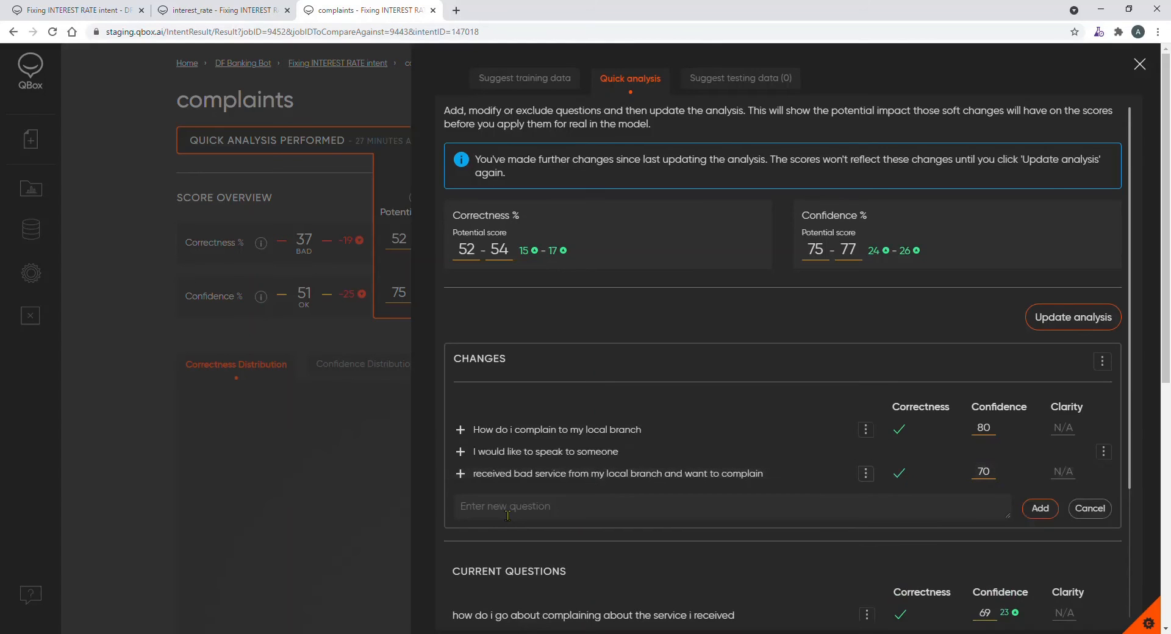
{"action": "type", "text": "How do i speak to someone at my branch"}
{"action": "key", "text": "Return"}
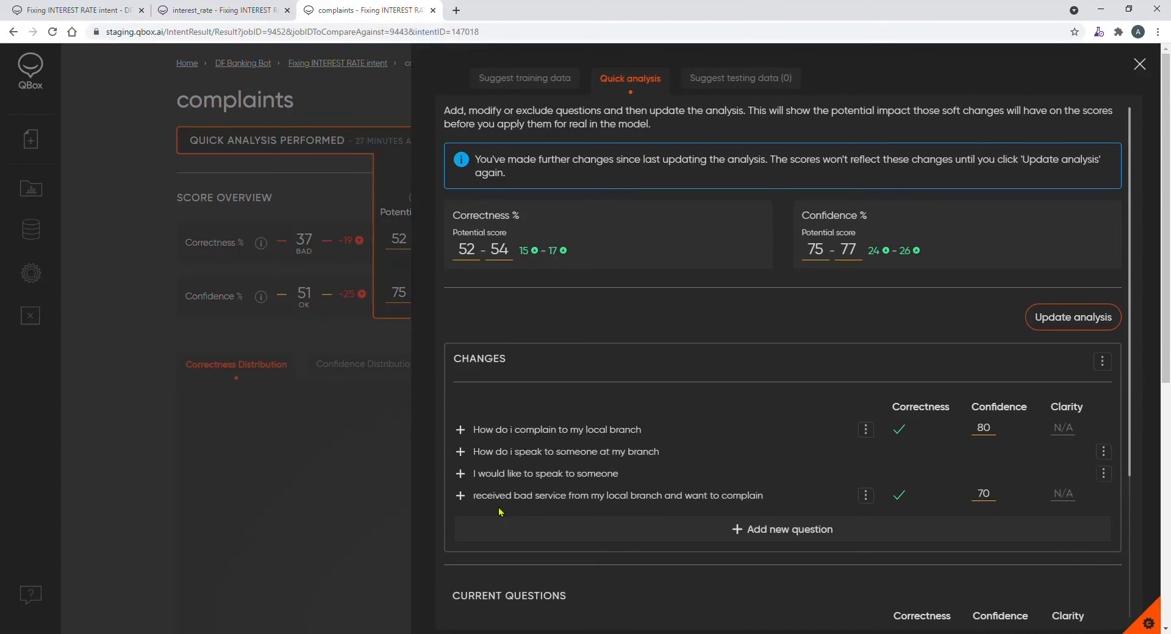
{"action": "left_click", "coordinate": [1053, 318]}
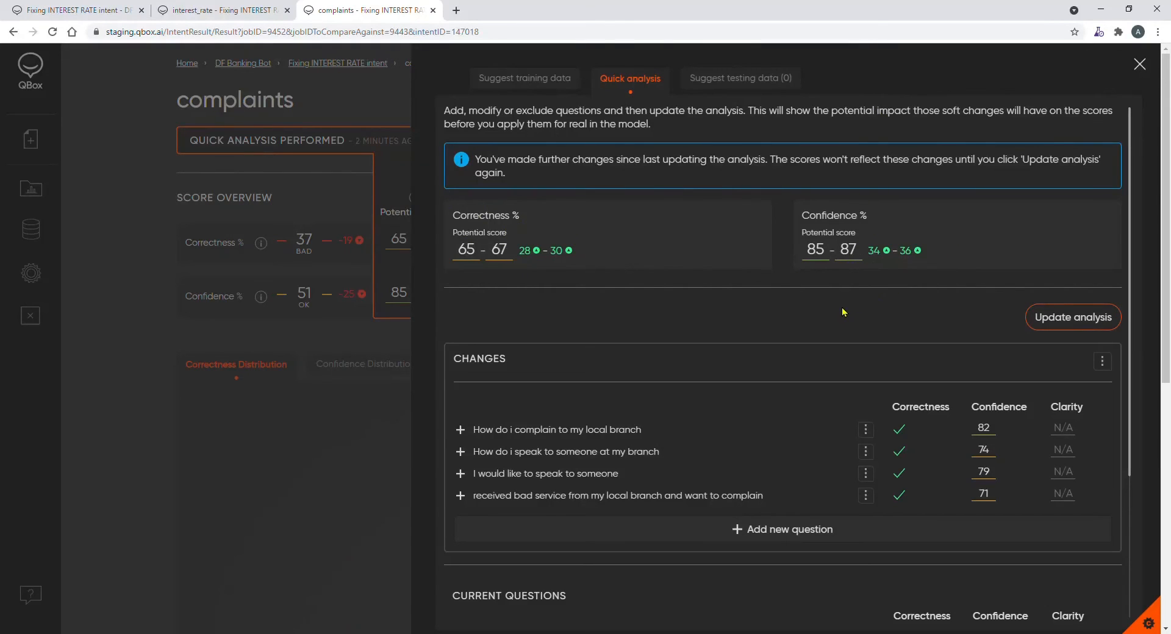
- Review the updated result for "i need to speak to someone" and inspect the training data behind "put me through to the complaints team"
{"action": "scroll", "coordinate": [843, 312], "scroll_direction": "down", "scroll_amount": 3}
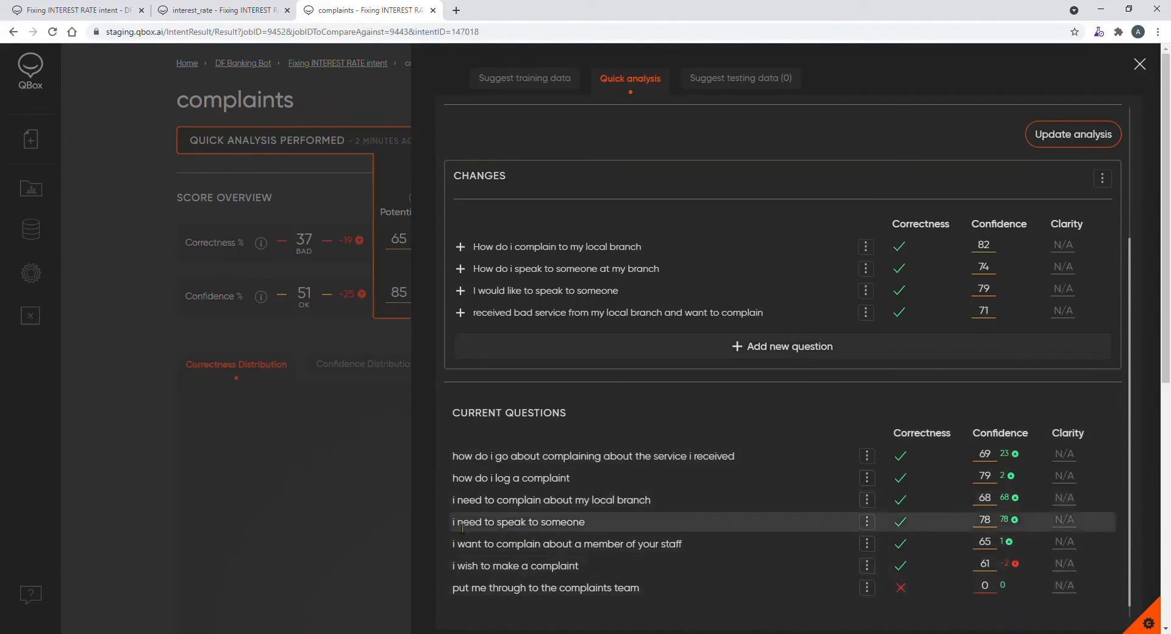
{"action": "left_click_drag", "start_coordinate": [454, 524], "coordinate": [595, 528]}
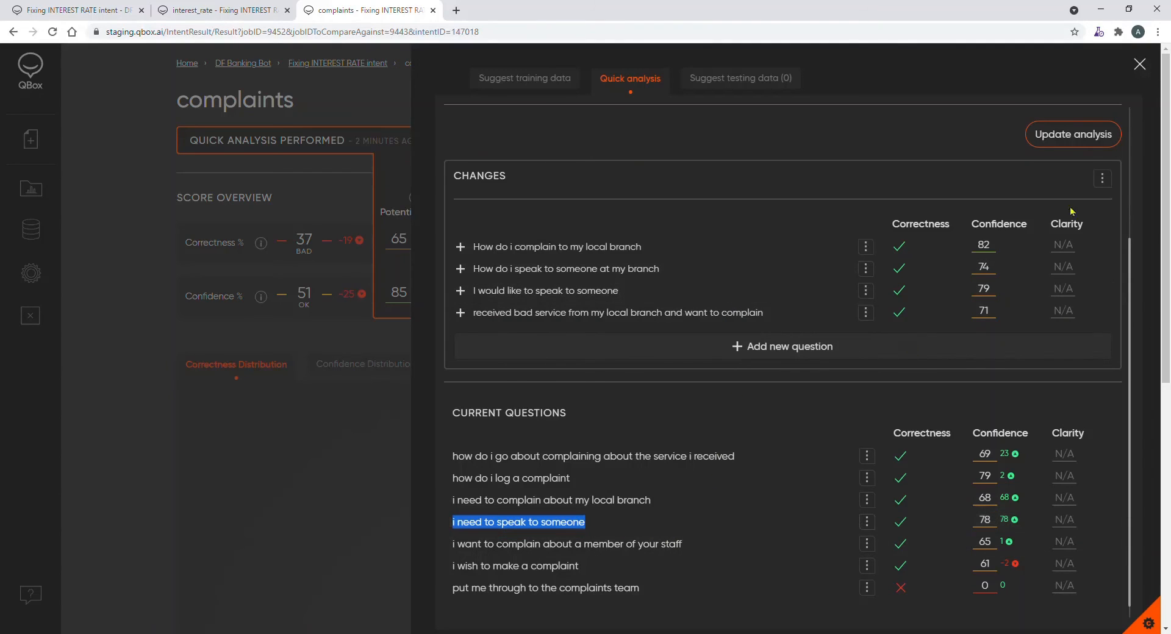
{"action": "left_click", "coordinate": [1139, 64]}
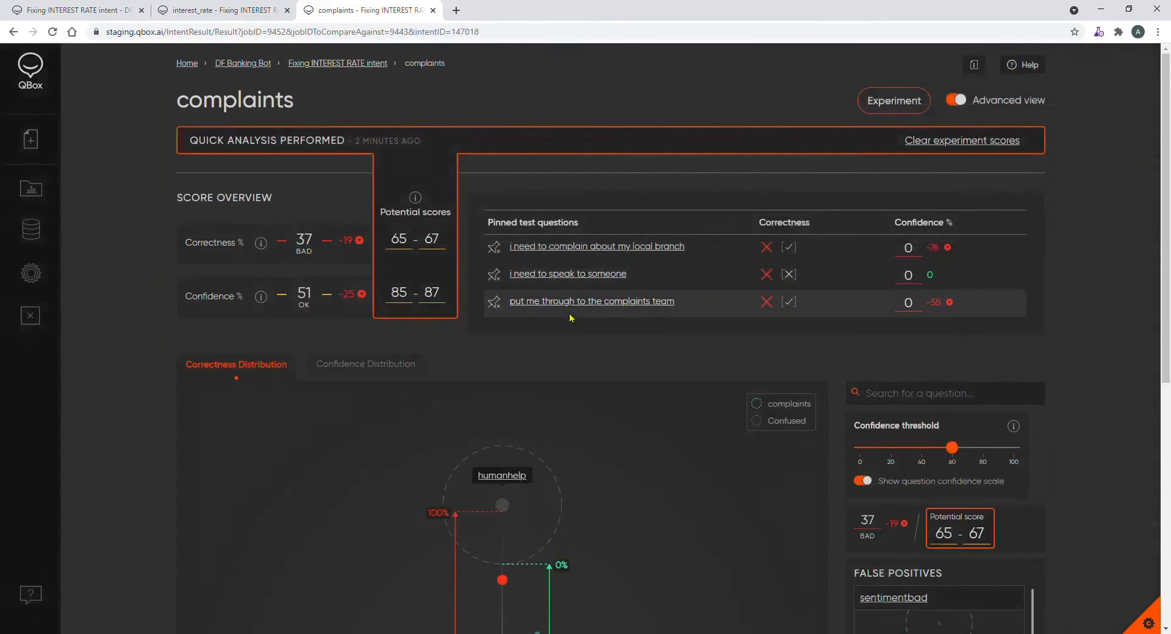
{"action": "left_click", "coordinate": [591, 302]}
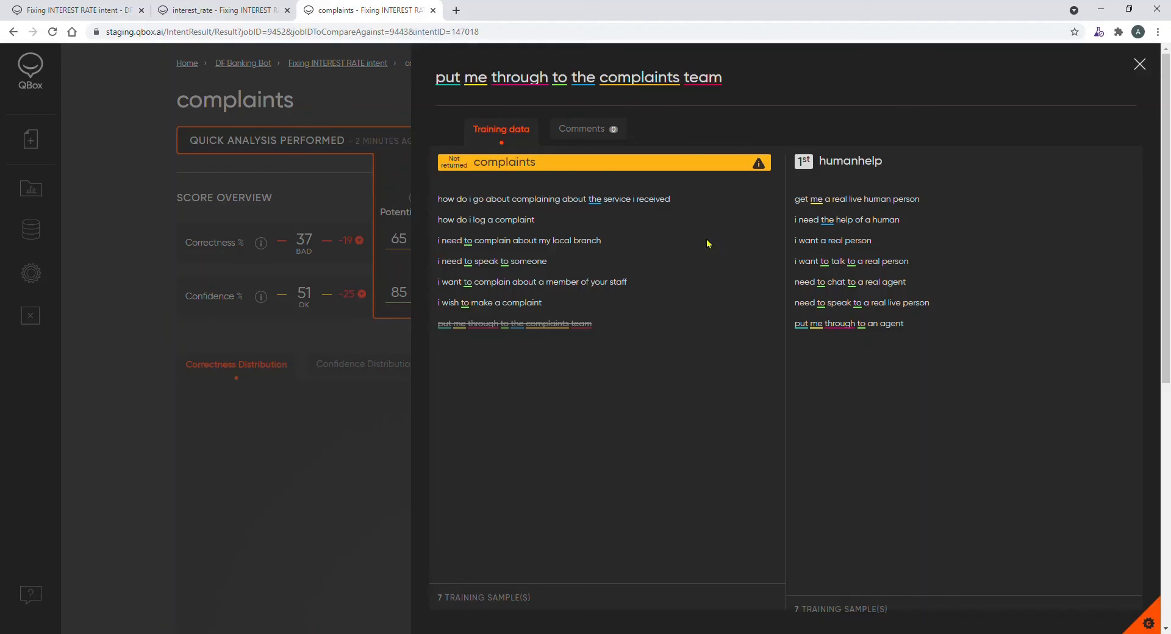
{"action": "left_click", "coordinate": [1139, 64]}
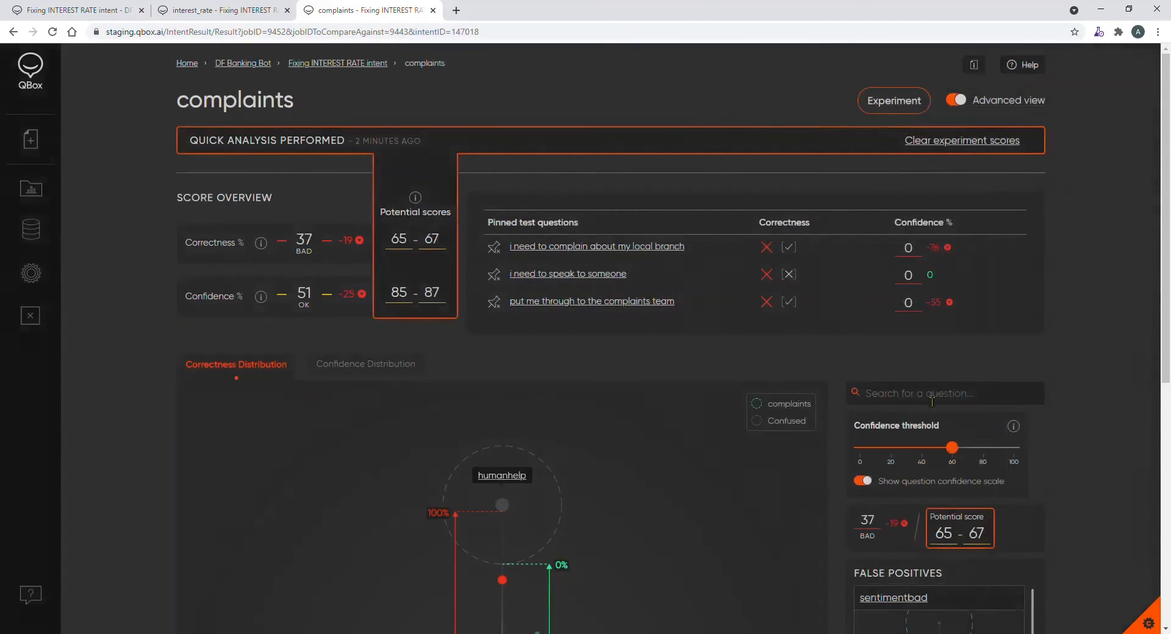
- Add the questions "Can you take me through to the complaints team" and "could i speak to the complaints team" to the quick analysis
{"action": "left_click", "coordinate": [899, 103]}
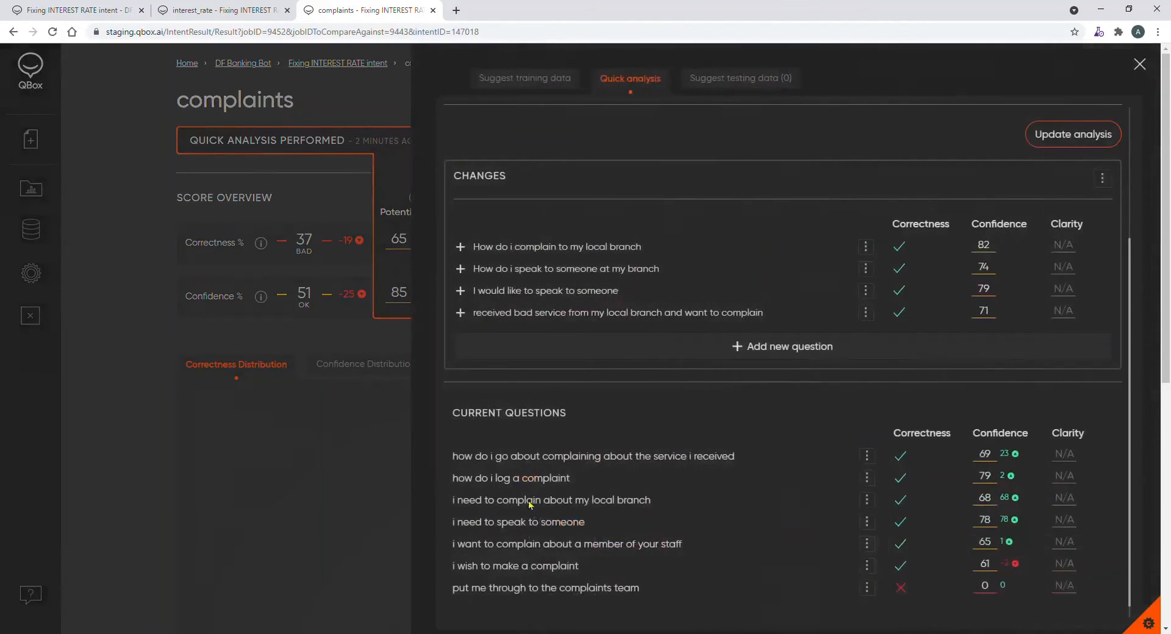
{"action": "left_click", "coordinate": [508, 345]}
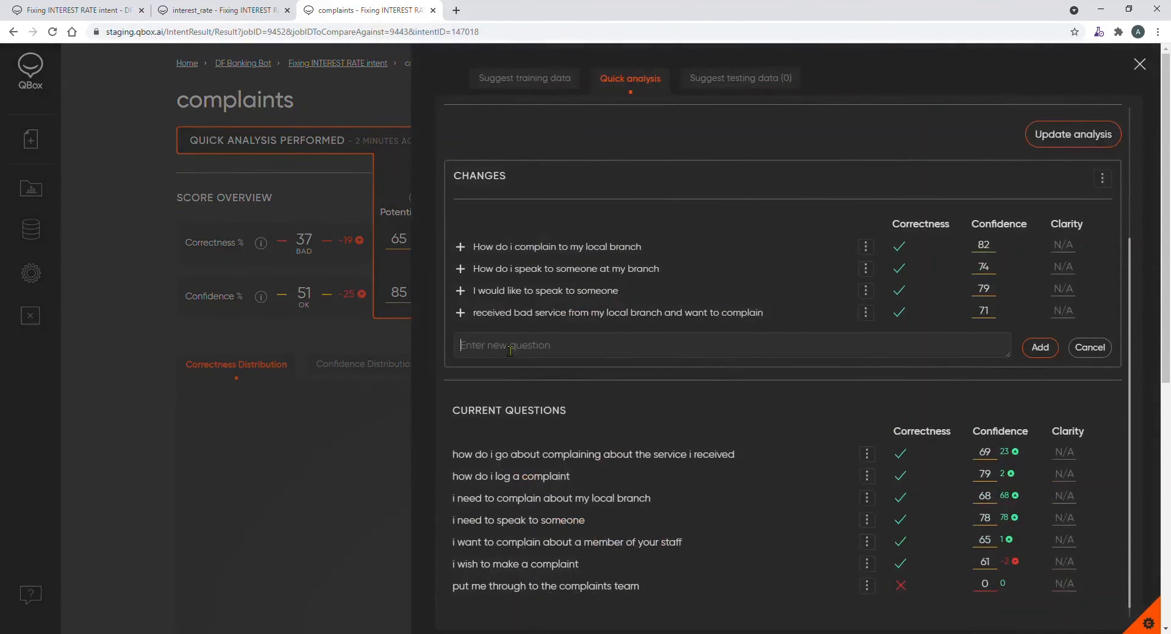
{"action": "type", "text": "Can you take me through to the complaints team"}
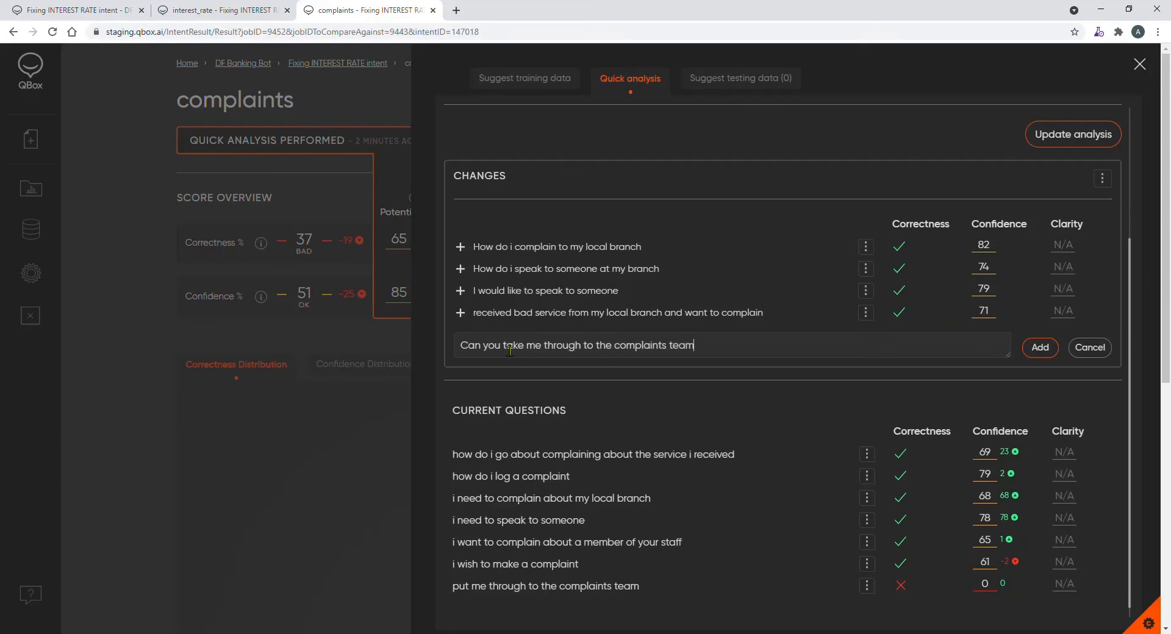
{"action": "key", "text": "Return"}
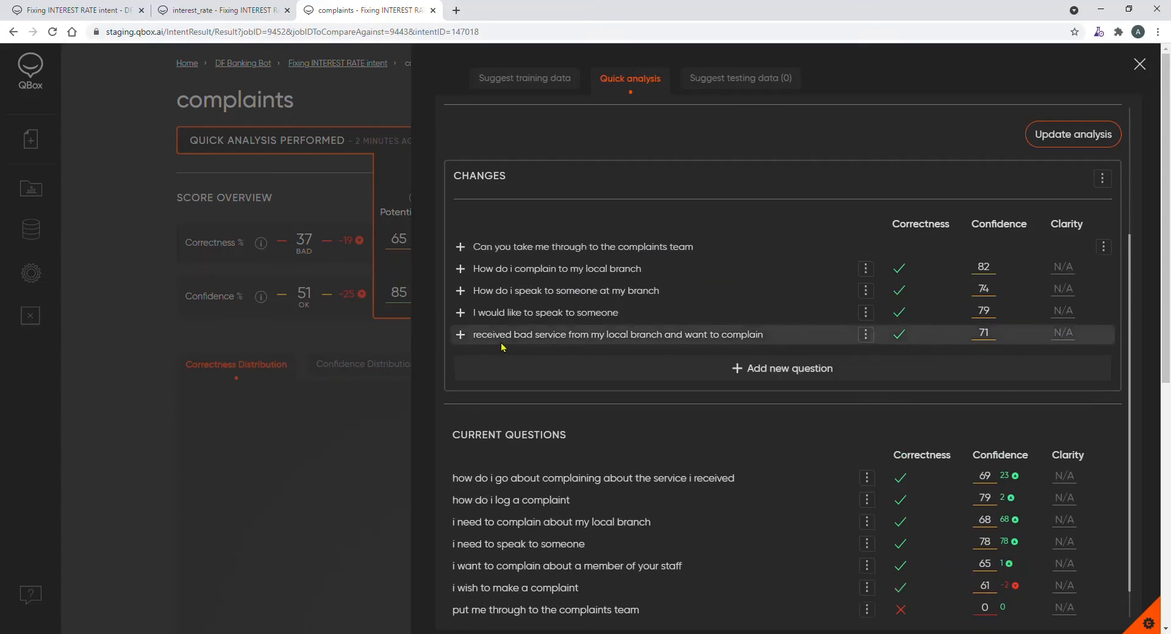
{"action": "left_click", "coordinate": [536, 368]}
{"action": "type", "text": "could "}
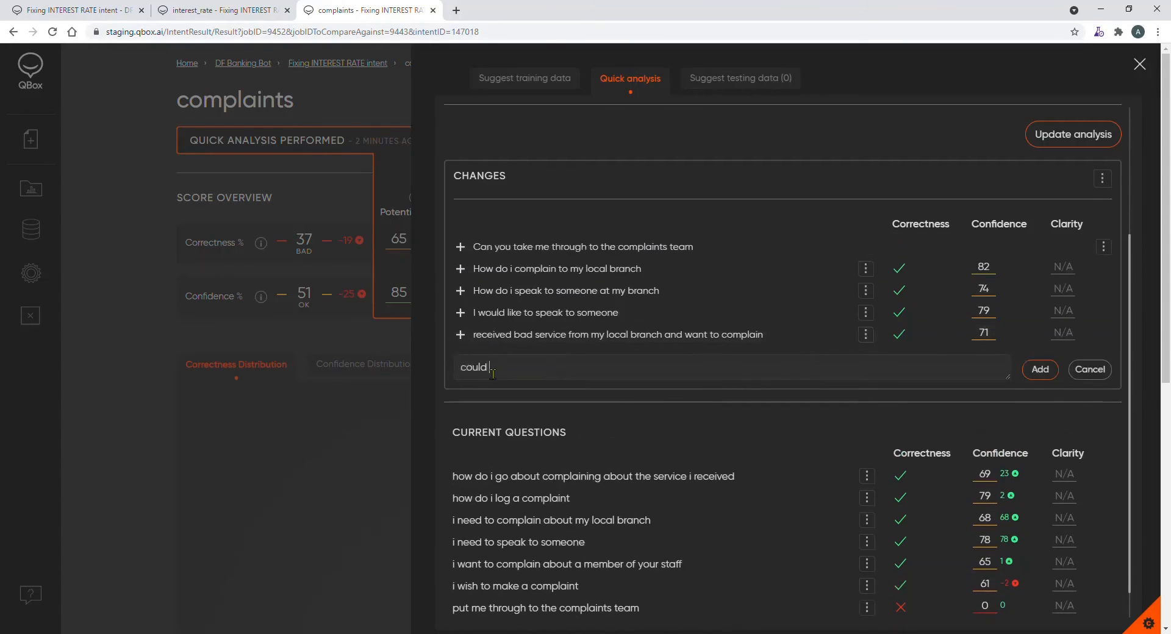
{"action": "type", "text": "i speak to the complaints team"}
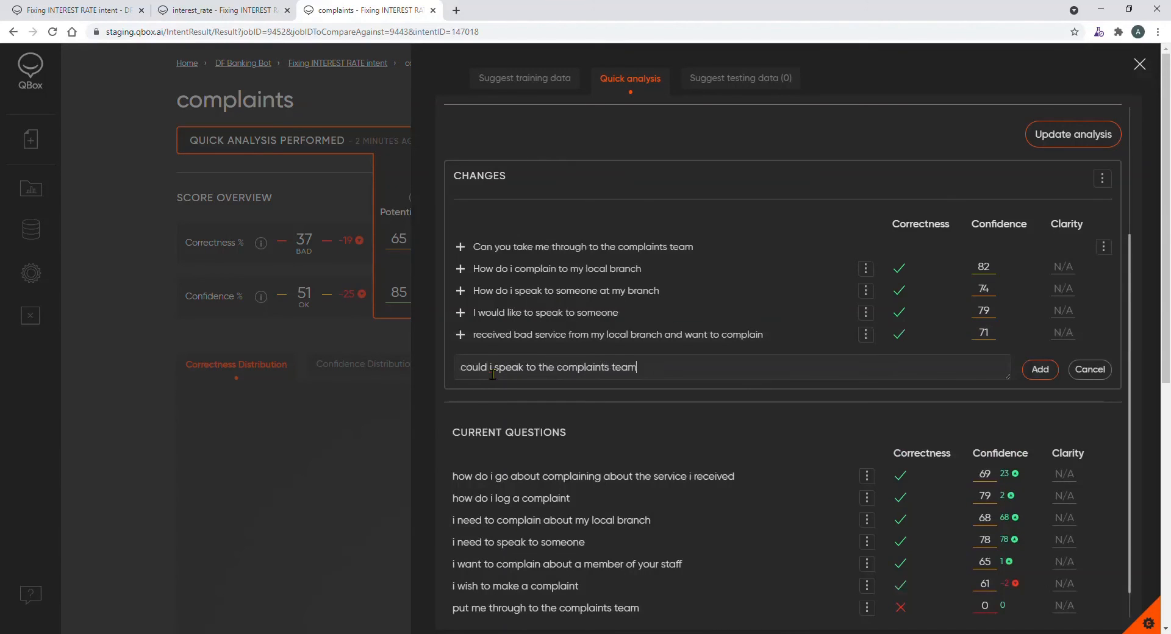
{"action": "key", "text": "Return"}
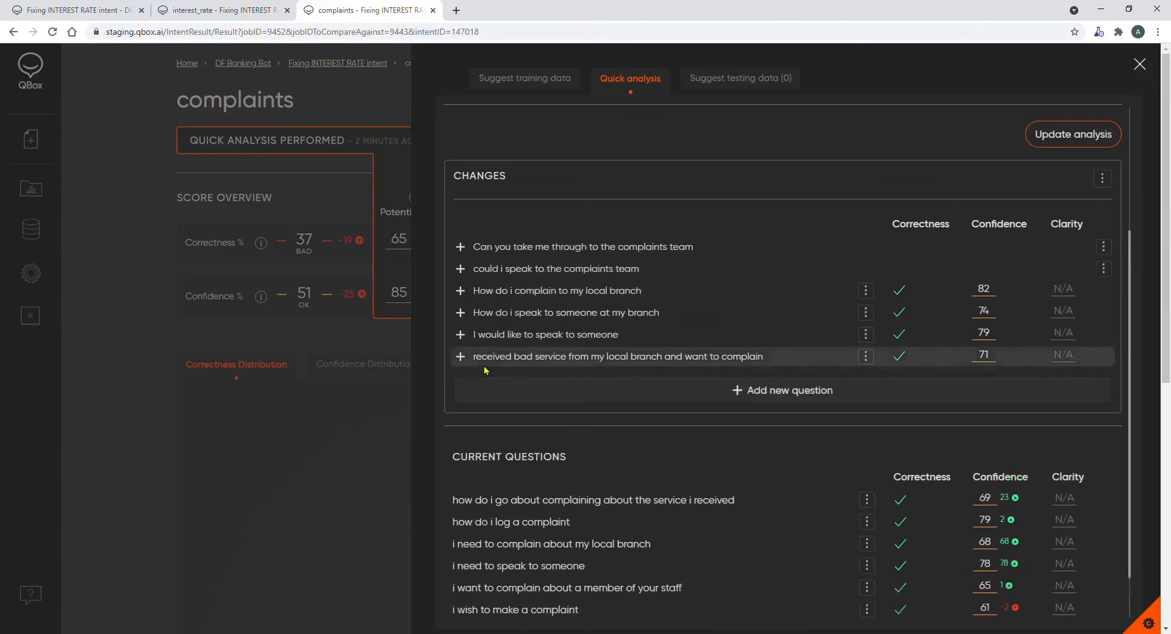
- Update the quick analysis and review the current questions' results, especially for "put me through to the complaints team"
{"action": "left_click", "coordinate": [1066, 136]}
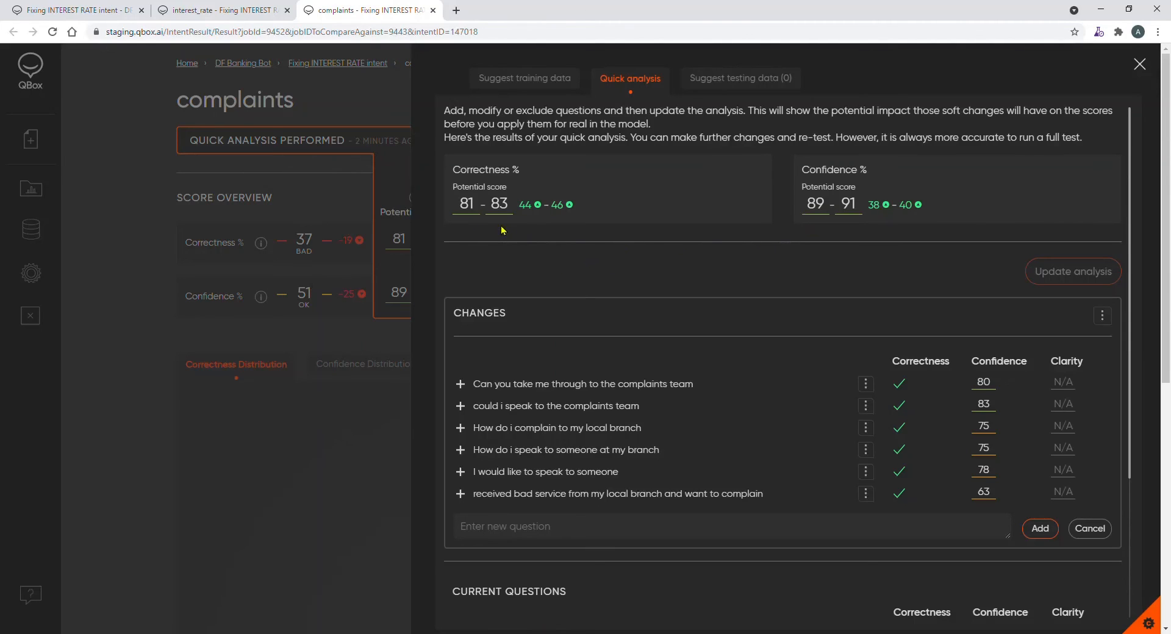
{"action": "scroll", "coordinate": [845, 328], "scroll_direction": "down", "scroll_amount": 2}
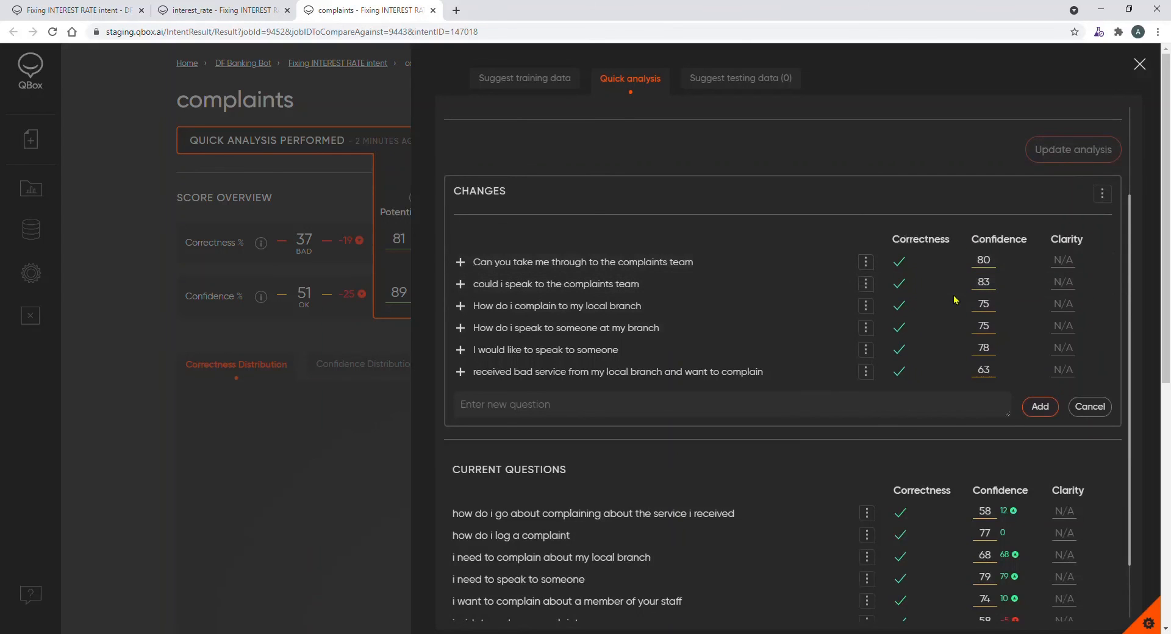
{"action": "scroll", "coordinate": [818, 385], "scroll_direction": "down", "scroll_amount": 1}
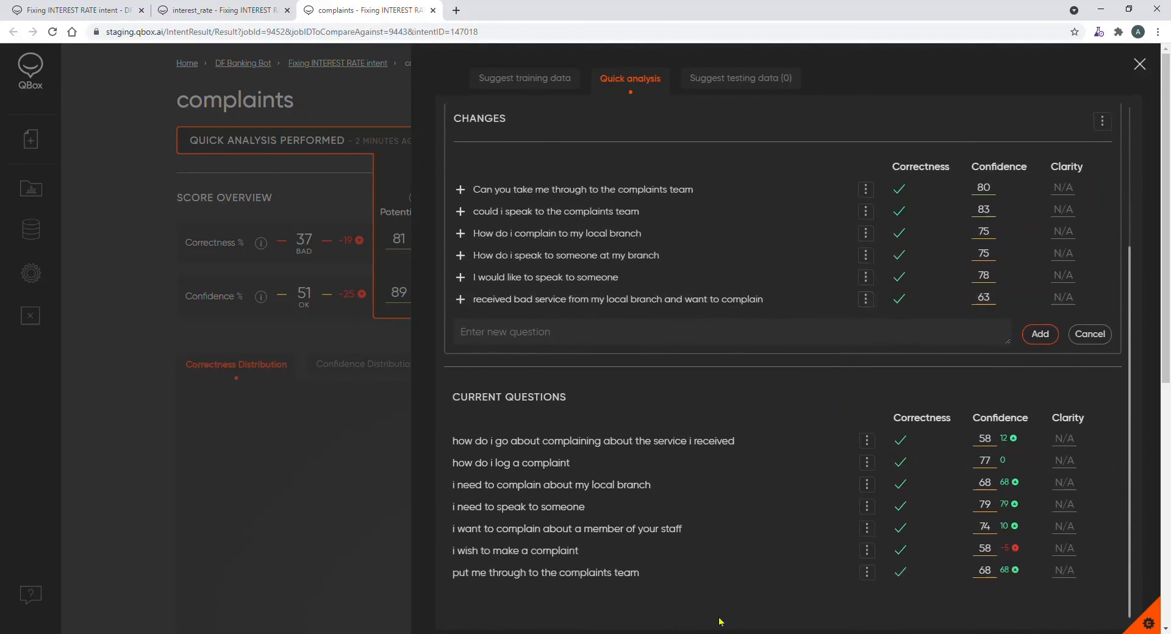
{"action": "left_click_drag", "start_coordinate": [453, 576], "coordinate": [700, 596]}
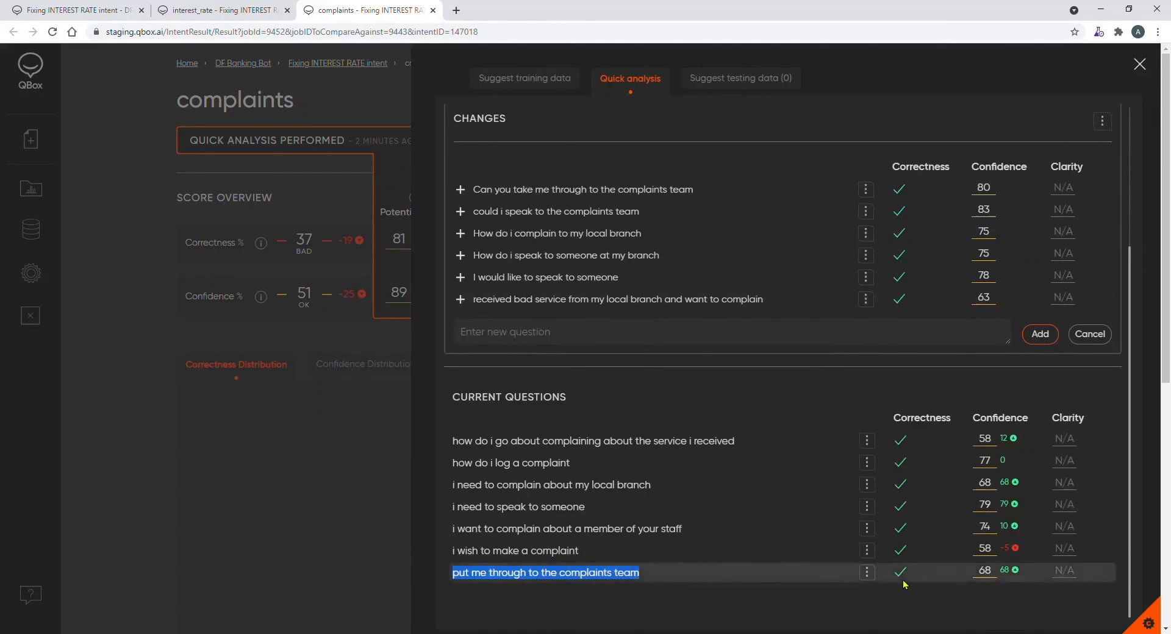
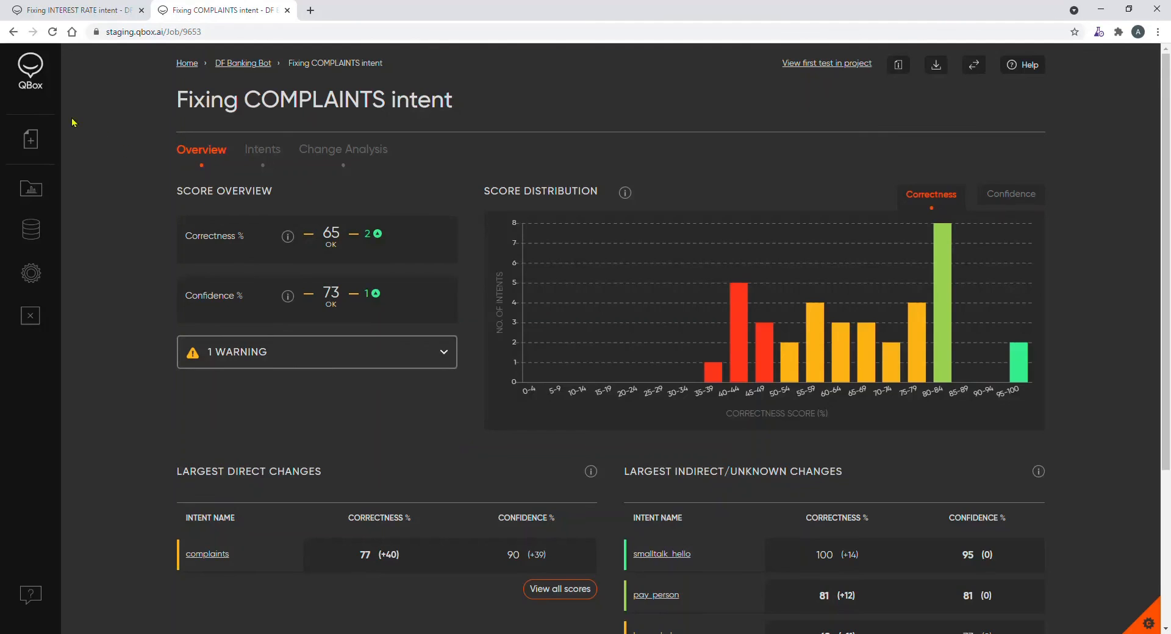
- Review the score overview and the largest direct and indirect changes in the Fixing COMPLAINTS intent test
{"action": "mouse_move", "coordinate": [59, 141]}
{"action": "scroll", "coordinate": [439, 373], "scroll_direction": "down", "scroll_amount": 4}
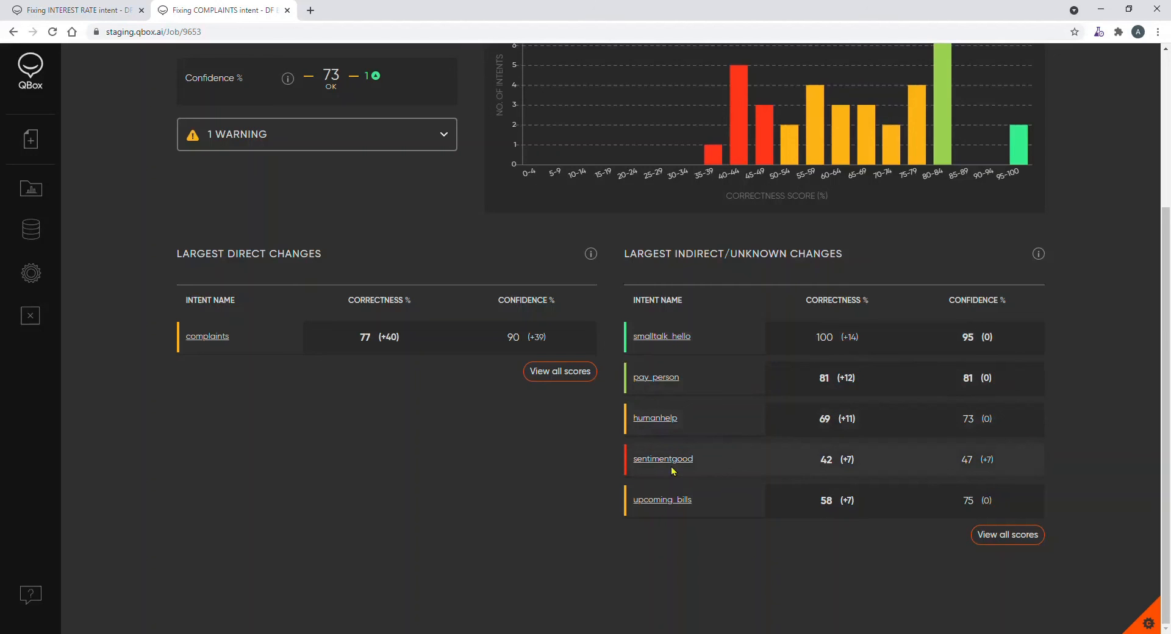
{"action": "scroll", "coordinate": [436, 475], "scroll_direction": "up", "scroll_amount": 4}
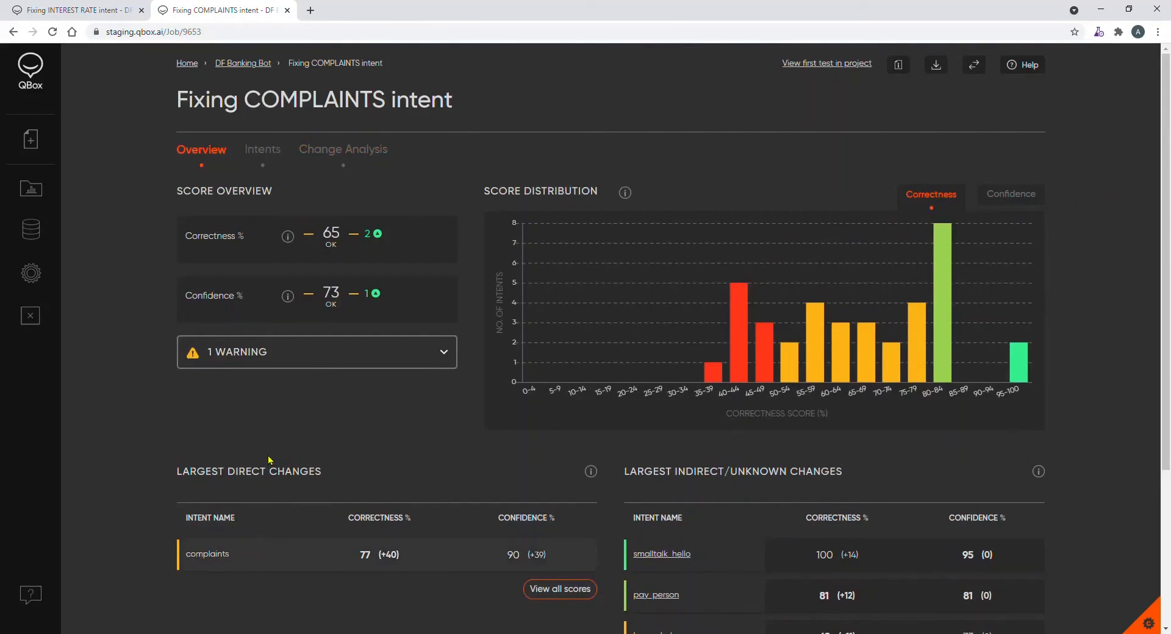
- Open the complaints intent in a separate tab, review its pinned questions and correctness distribution, and view the details of "i wish to make a complaint"
{"action": "middle_click", "coordinate": [207, 554]}
{"action": "left_click", "coordinate": [360, 10]}
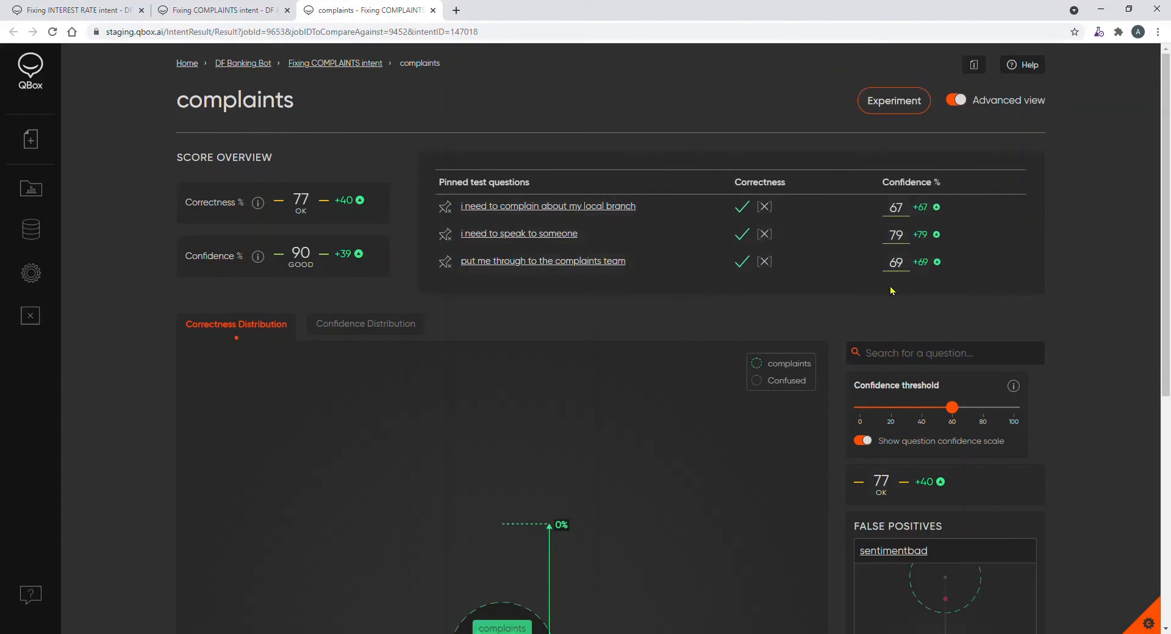
{"action": "scroll", "coordinate": [612, 530], "scroll_direction": "down", "scroll_amount": 3}
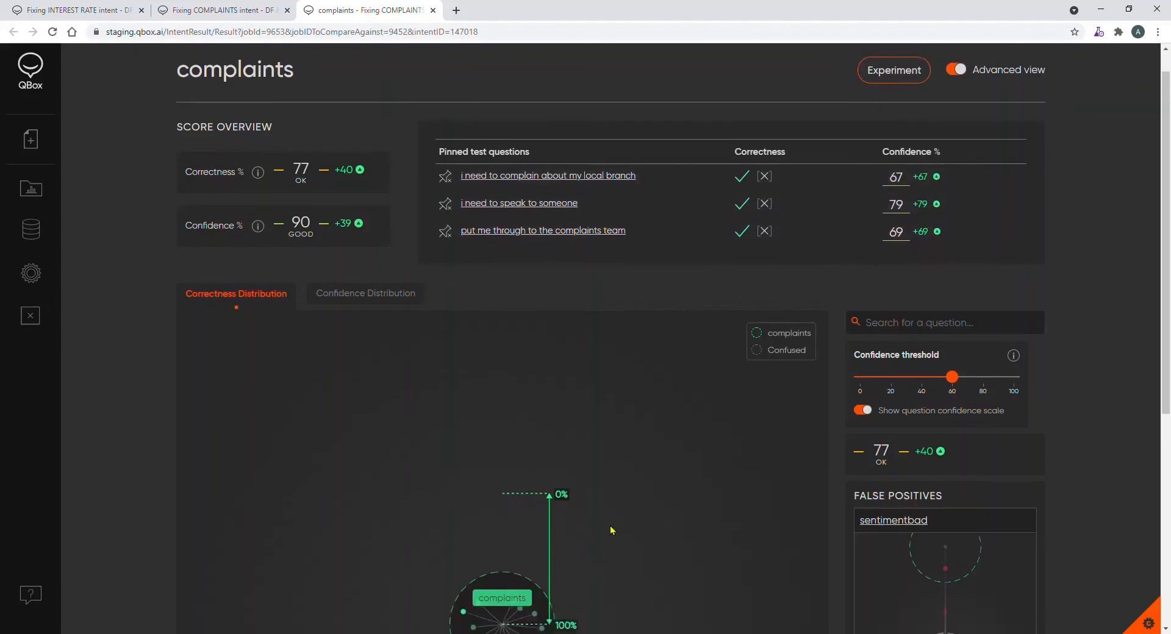
{"action": "scroll", "coordinate": [617, 523], "scroll_direction": "down", "scroll_amount": 2}
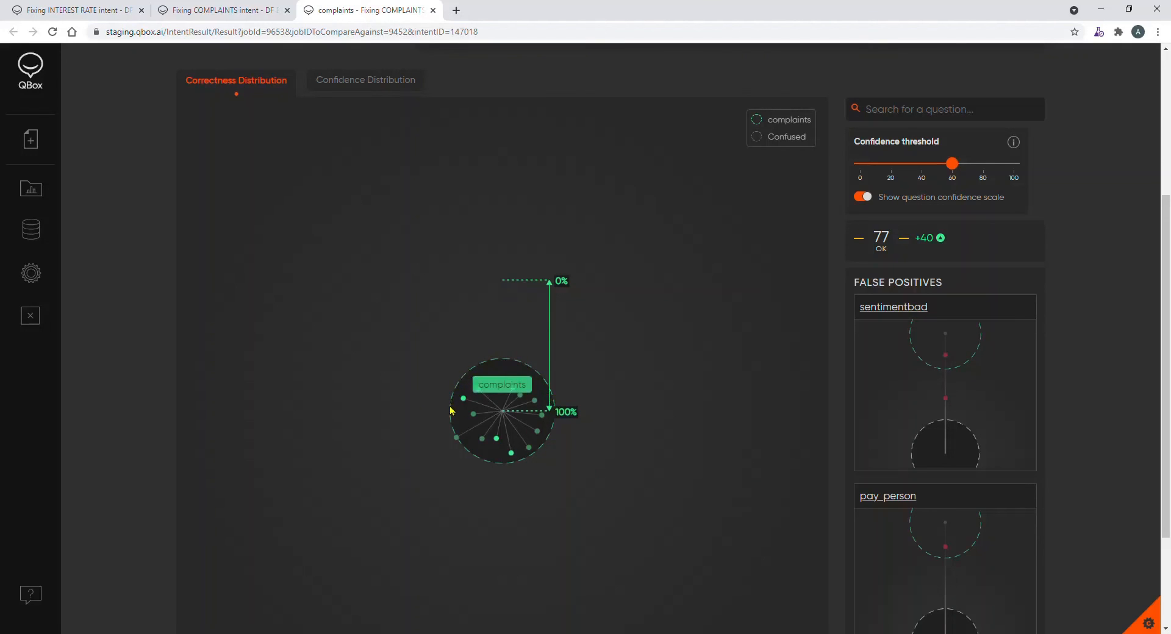
{"action": "left_click", "coordinate": [457, 437]}
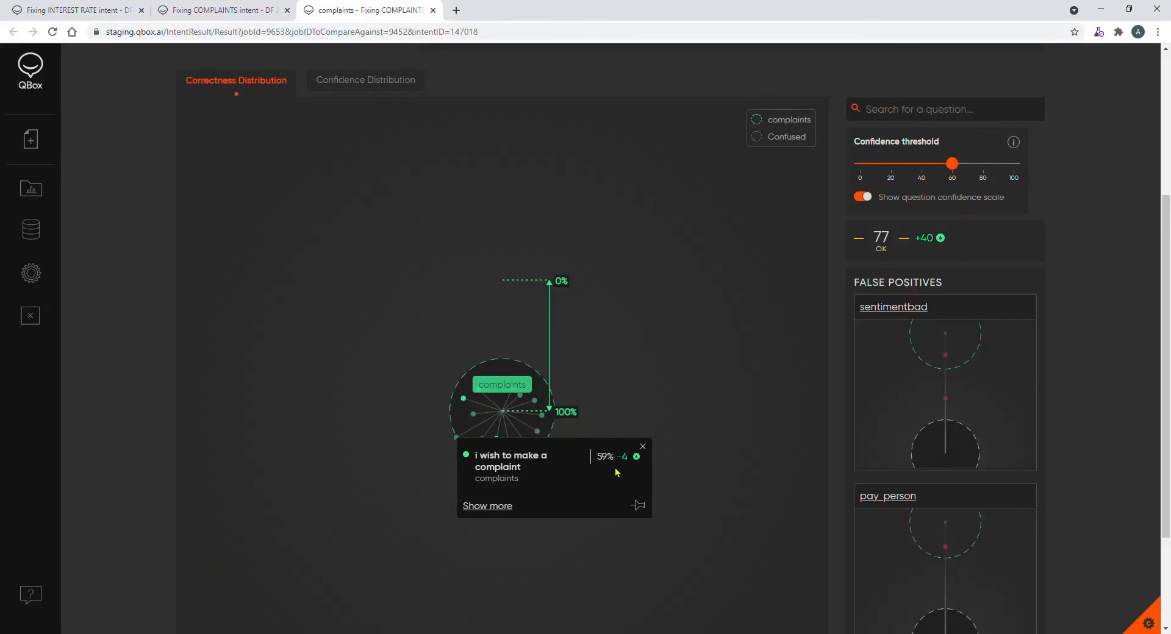
- Close the question details and review the complaints intent's score overview, pinned test questions, correctness distribution and false positives
{"action": "left_click", "coordinate": [642, 447]}
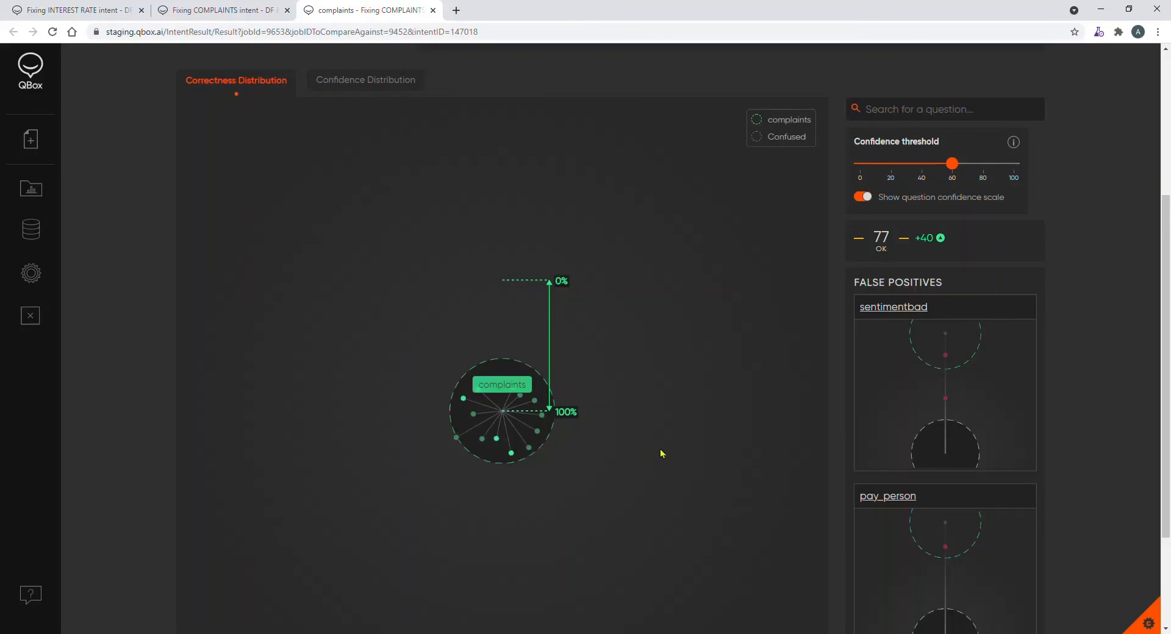
{"action": "scroll", "coordinate": [701, 450], "scroll_direction": "up", "scroll_amount": 3}
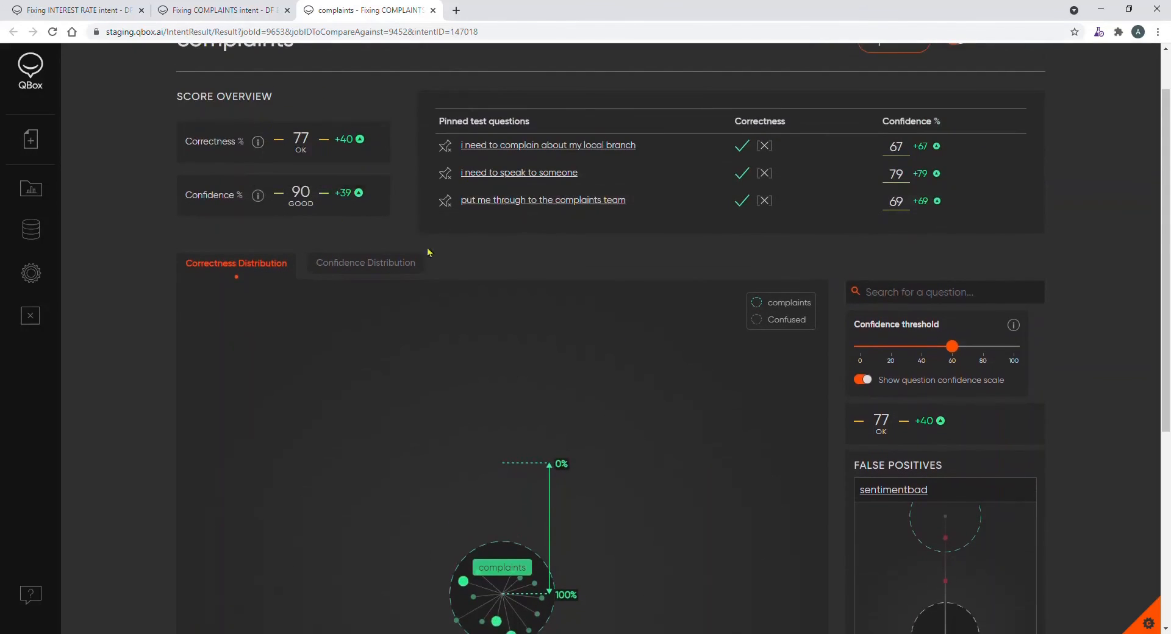
{"action": "scroll", "coordinate": [1093, 471], "scroll_direction": "down", "scroll_amount": 1}
{"action": "scroll", "coordinate": [1093, 471], "scroll_direction": "down", "scroll_amount": 3}
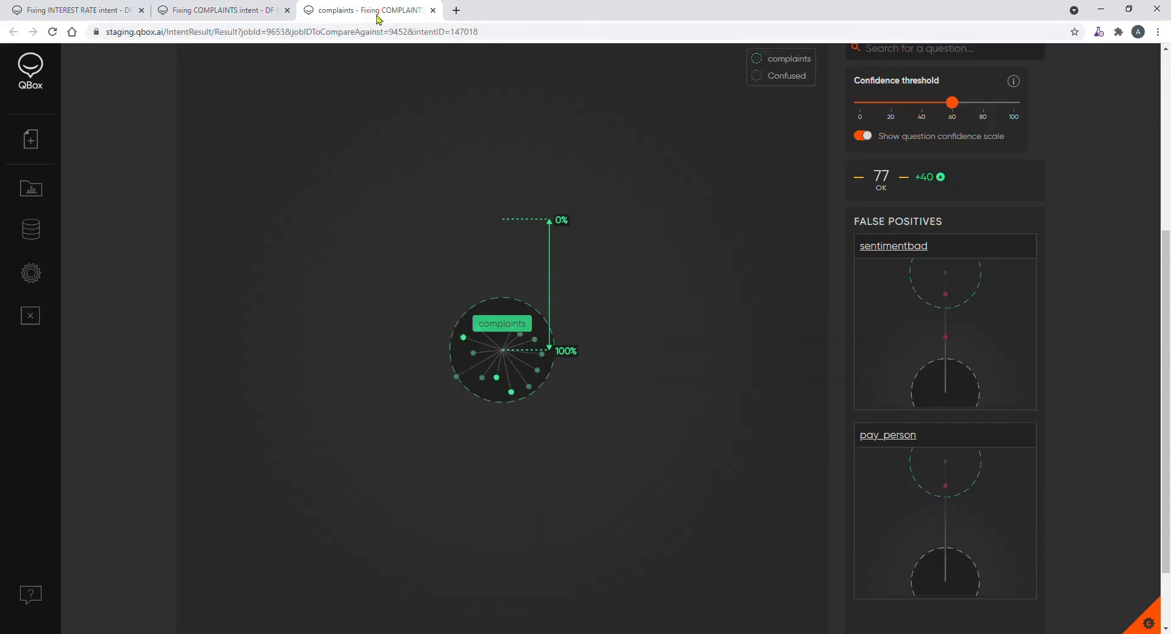
- Return to the Fixing COMPLAINTS intent test and examine the correctness chart in its change analysis, identifying the intents that increased or decreased
{"action": "left_click", "coordinate": [240, 13]}
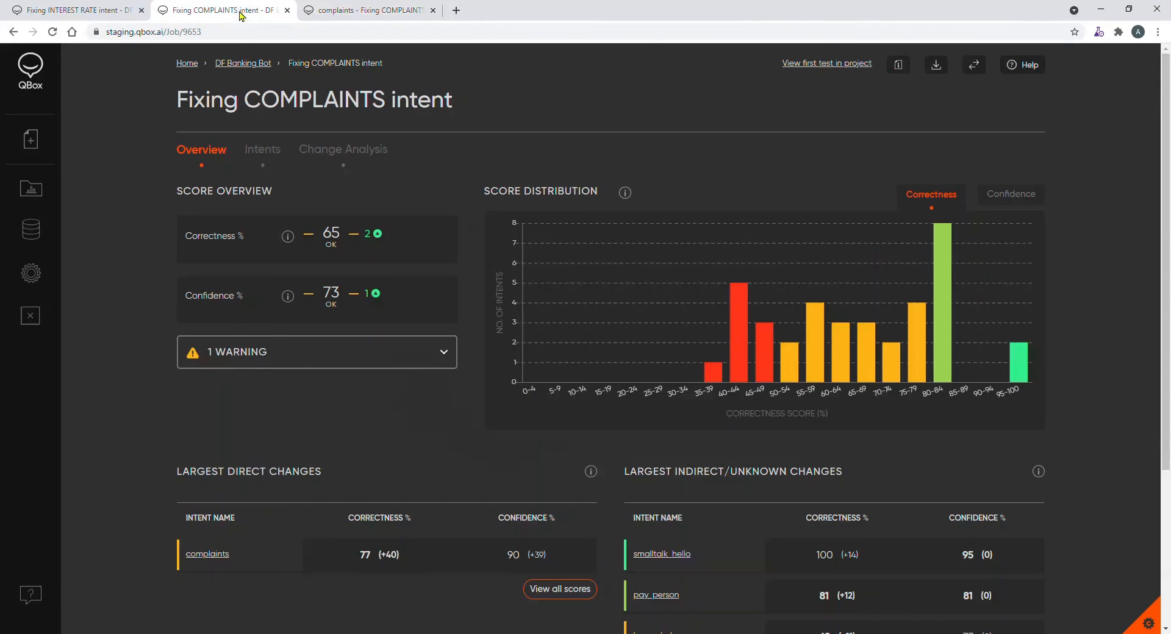
{"action": "left_click", "coordinate": [369, 154]}
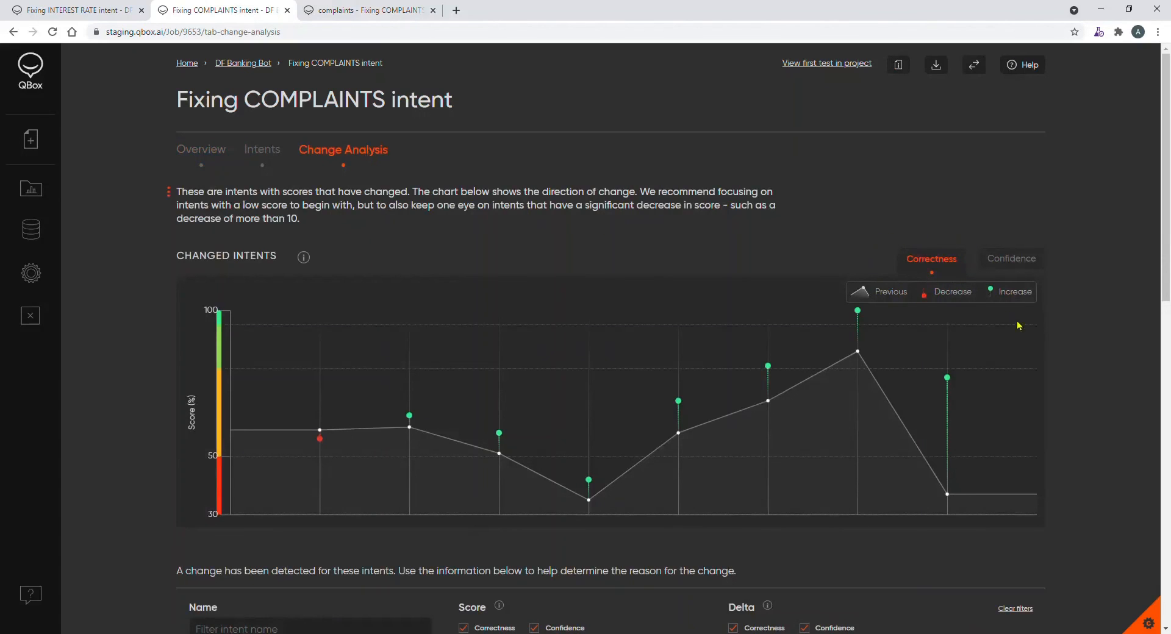
{"action": "mouse_move", "coordinate": [956, 382]}
{"action": "mouse_move", "coordinate": [770, 369]}
{"action": "mouse_move", "coordinate": [326, 445]}
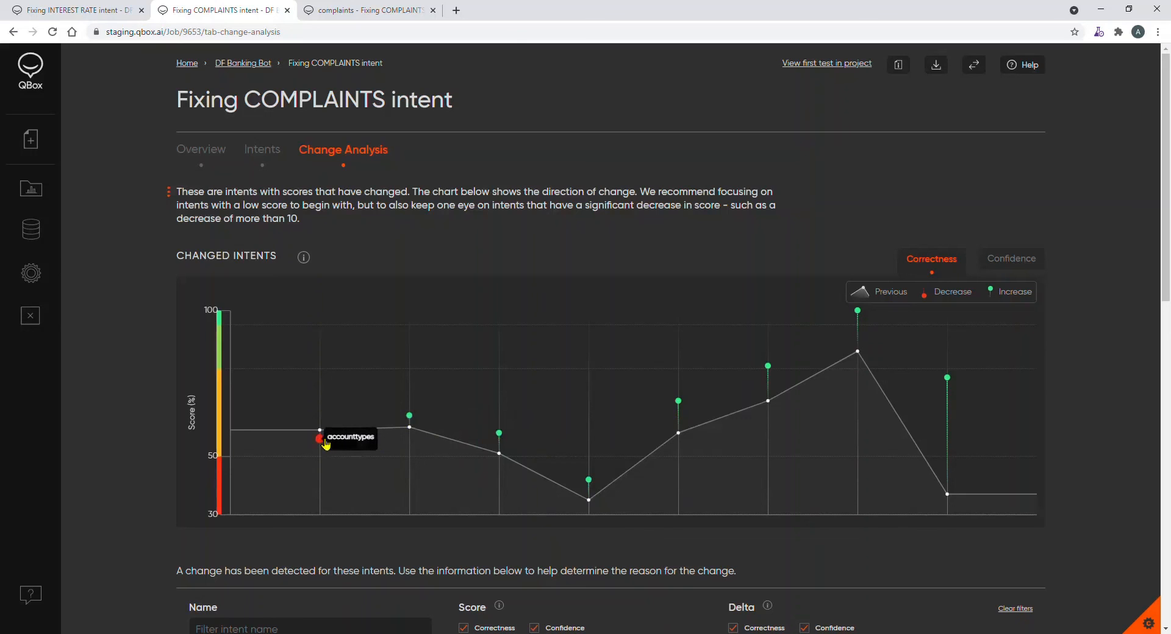
- Review the list of changed intents below the chart, comparing their correctness deltas, including accounttypes
{"action": "scroll", "coordinate": [491, 449], "scroll_direction": "down", "scroll_amount": 4}
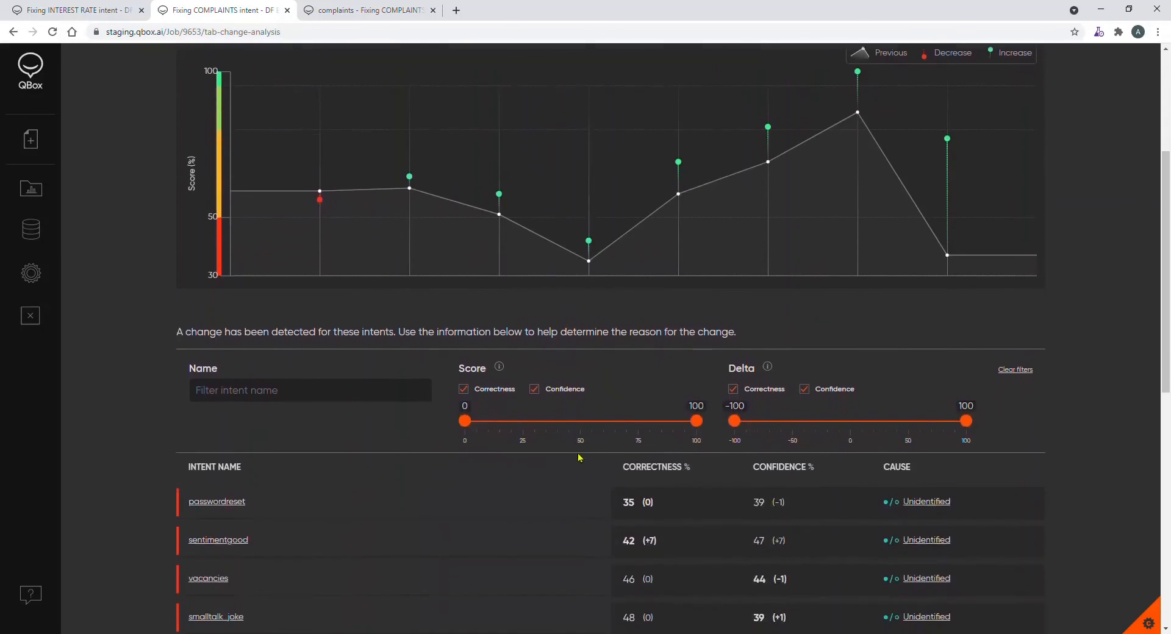
{"action": "scroll", "coordinate": [578, 455], "scroll_direction": "down", "scroll_amount": 6}
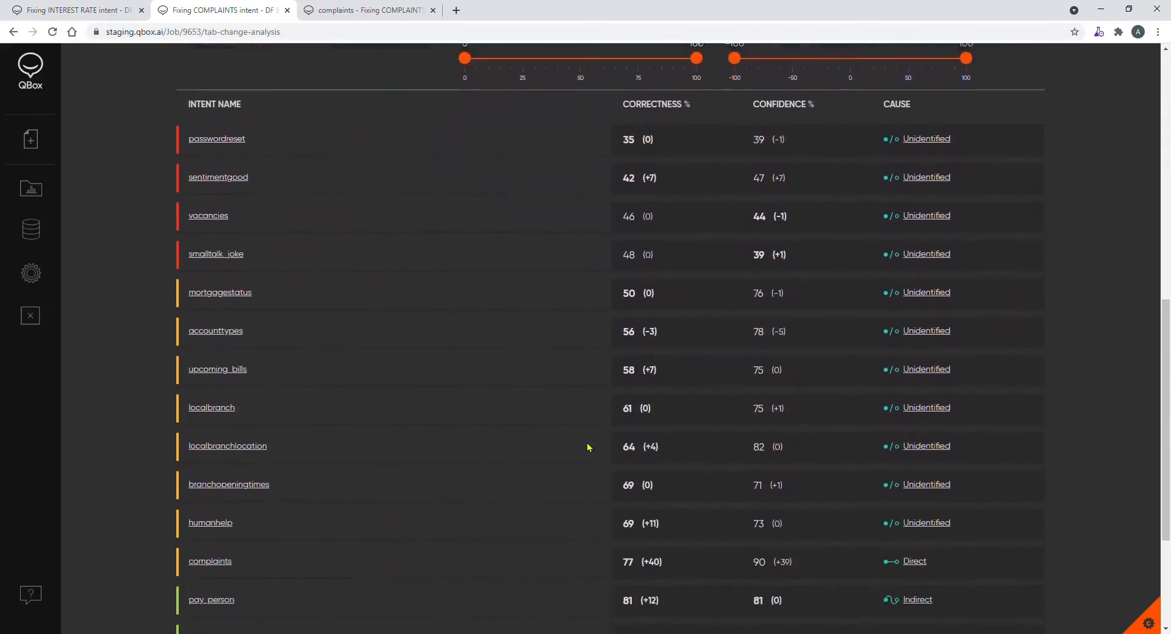
{"action": "scroll", "coordinate": [588, 447], "scroll_direction": "down", "scroll_amount": 3}
{"action": "scroll", "coordinate": [614, 405], "scroll_direction": "up", "scroll_amount": 2}
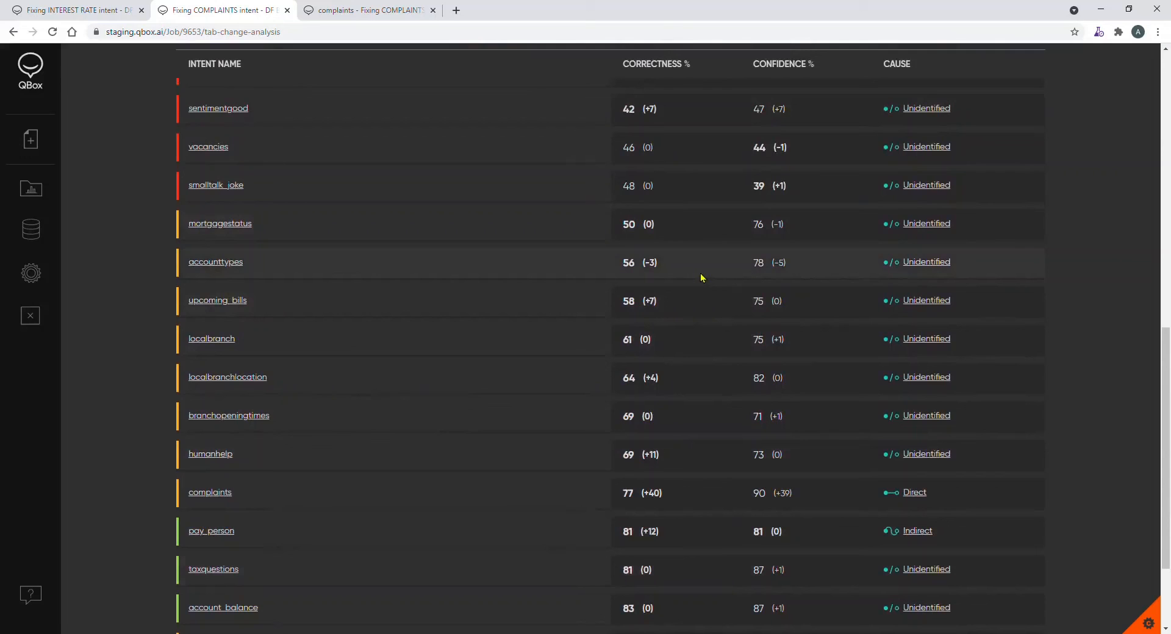
- Switch the changed intents chart to confidence and identify the intents behind the increases and decreases
{"action": "scroll", "coordinate": [702, 277], "scroll_direction": "up", "scroll_amount": 10}
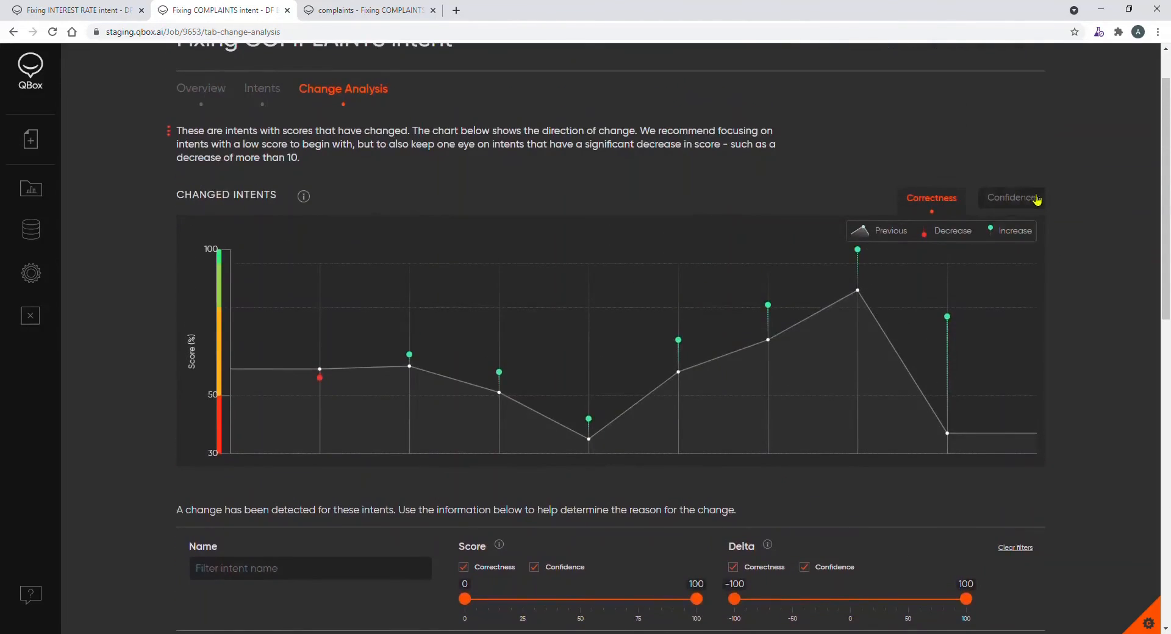
{"action": "left_click", "coordinate": [1035, 199]}
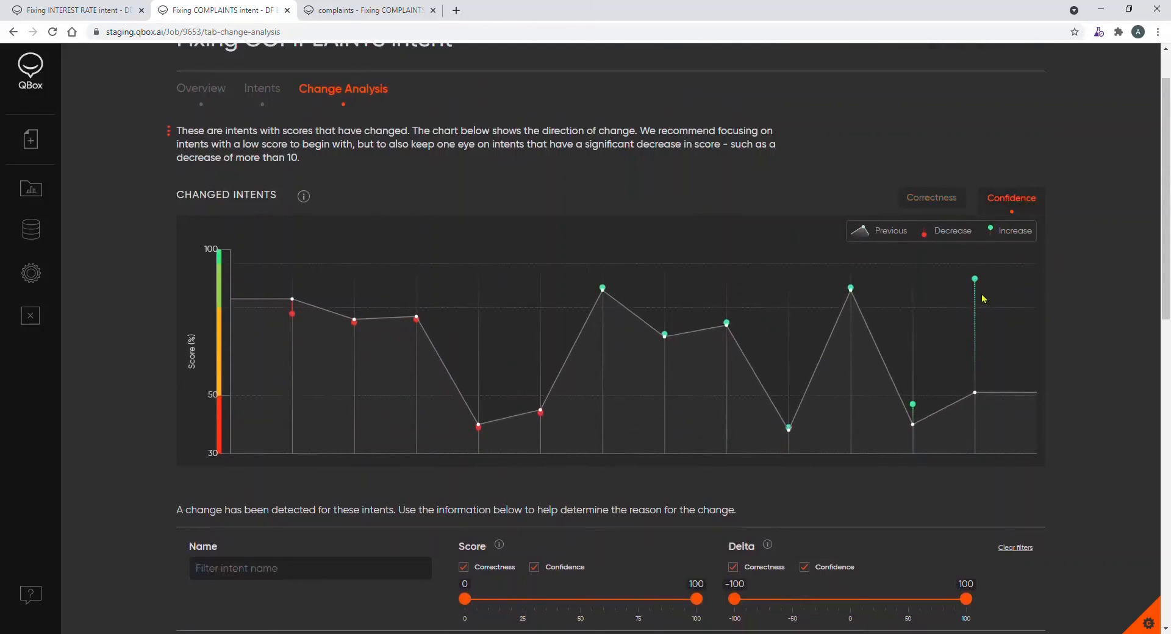
{"action": "mouse_move", "coordinate": [978, 284]}
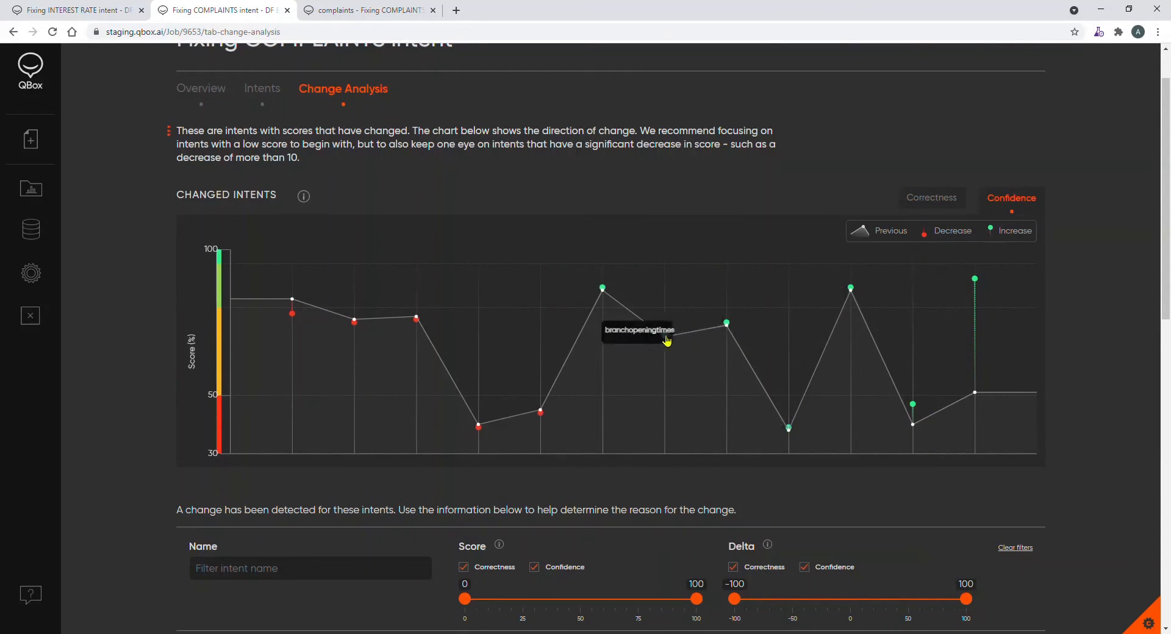
{"action": "mouse_move", "coordinate": [610, 294]}
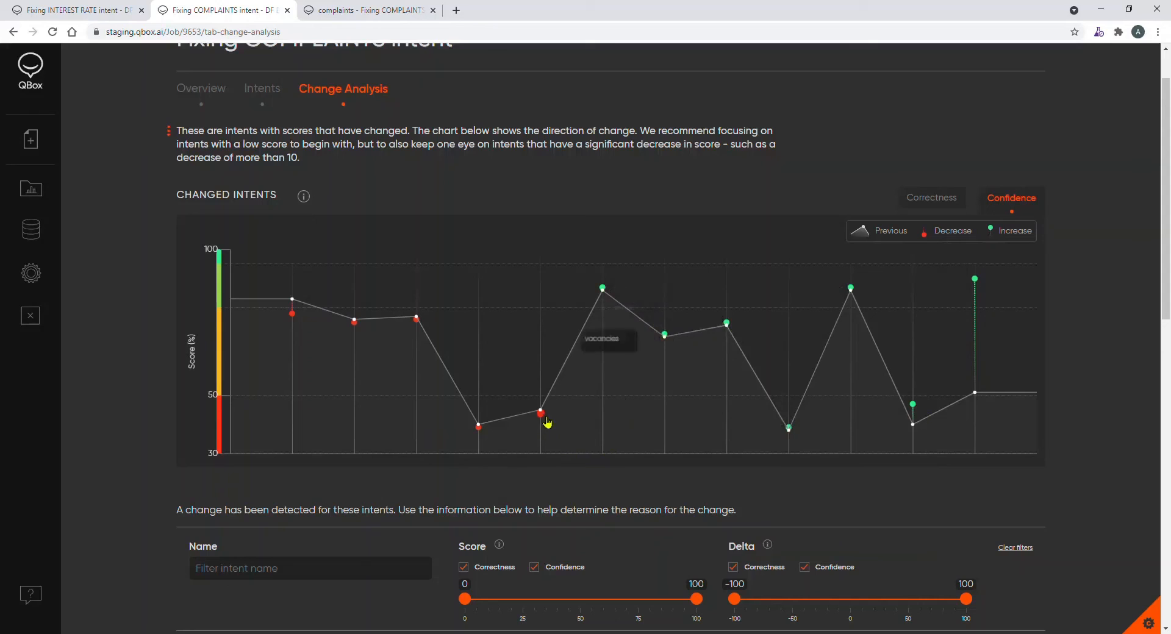
{"action": "mouse_move", "coordinate": [419, 326]}
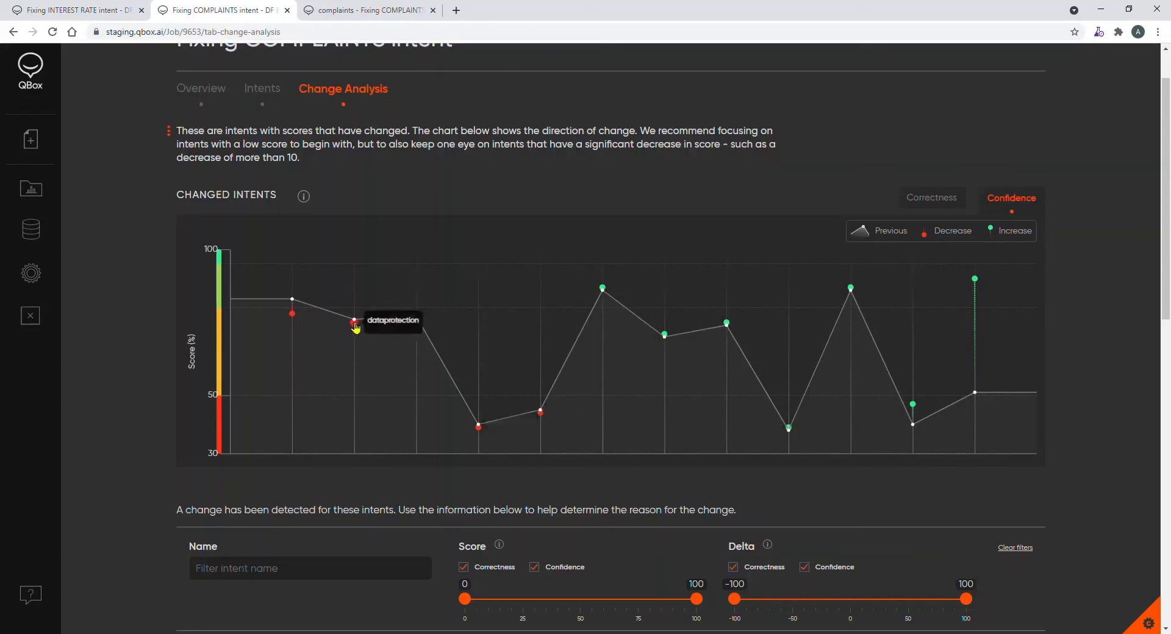
{"action": "mouse_move", "coordinate": [299, 322]}
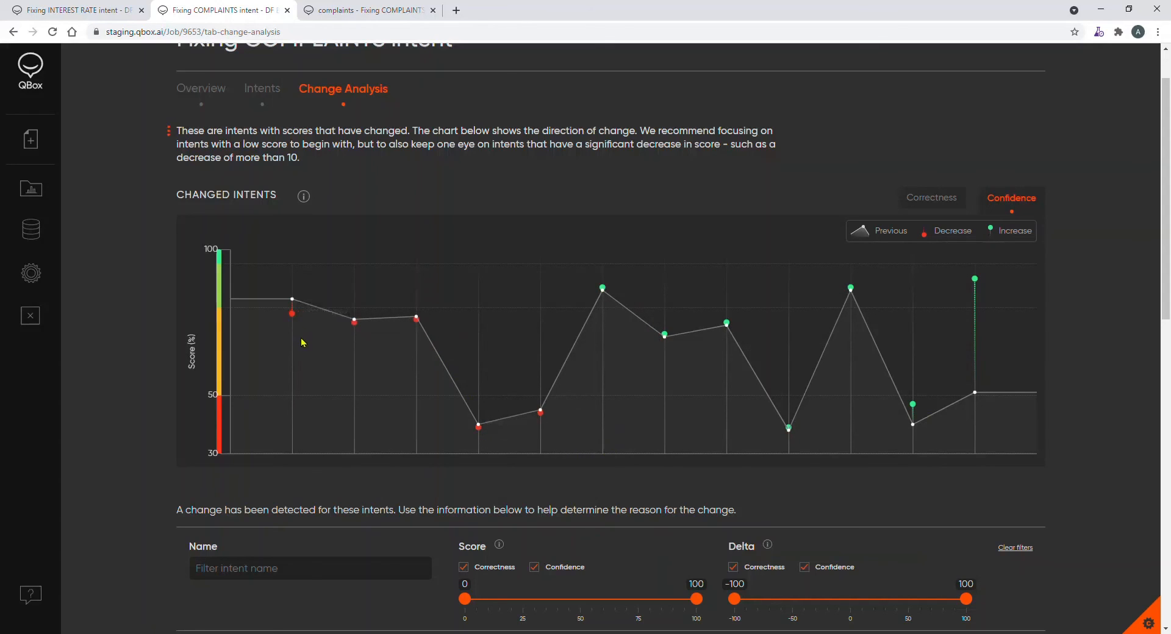
- Review the changed intents table through to its end, checking the confidence changes and their direct, indirect or unidentified causes
{"action": "scroll", "coordinate": [877, 494], "scroll_direction": "down", "scroll_amount": 1}
{"action": "scroll", "coordinate": [876, 494], "scroll_direction": "down", "scroll_amount": 6}
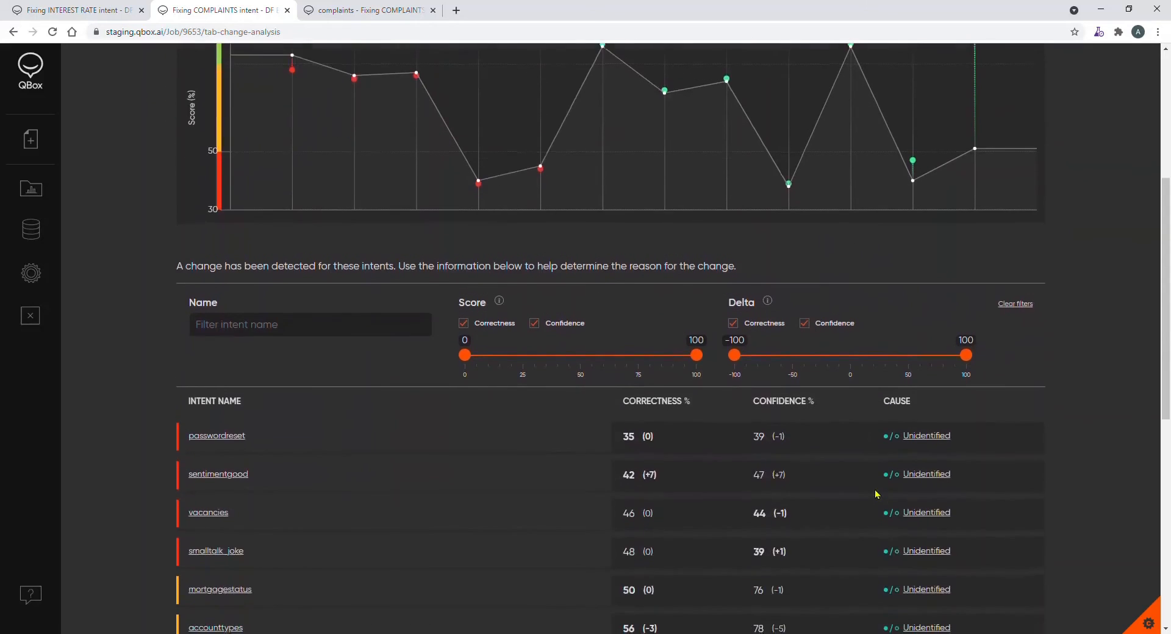
{"action": "scroll", "coordinate": [874, 489], "scroll_direction": "down", "scroll_amount": 2}
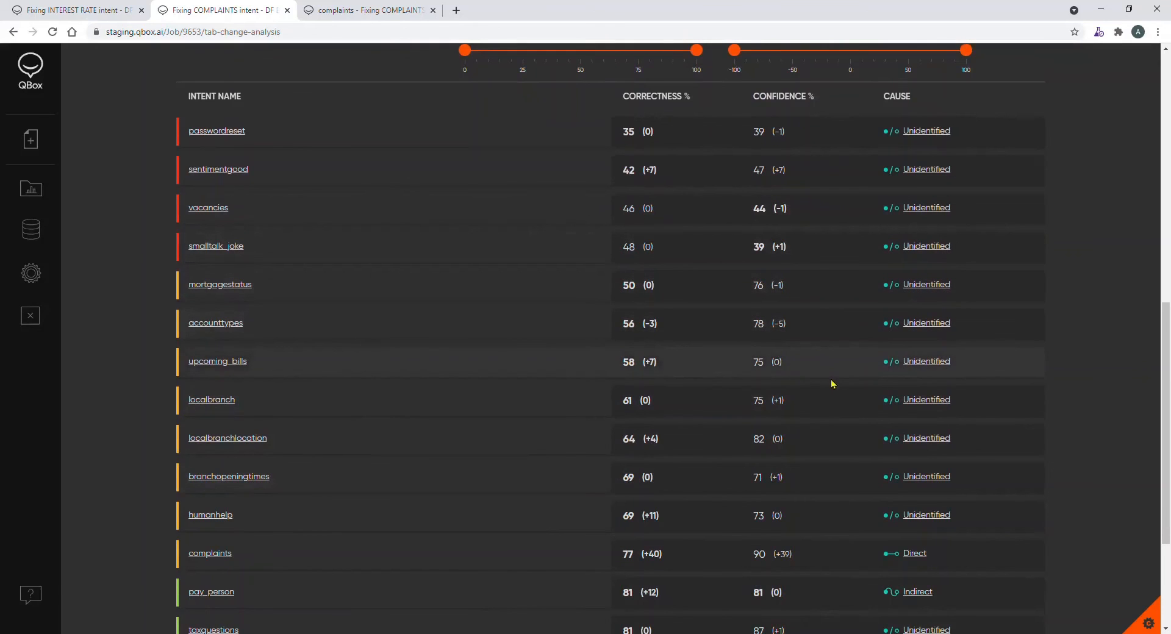
{"action": "scroll", "coordinate": [831, 384], "scroll_direction": "down", "scroll_amount": 2}
{"action": "scroll", "coordinate": [806, 558], "scroll_direction": "down", "scroll_amount": 1}
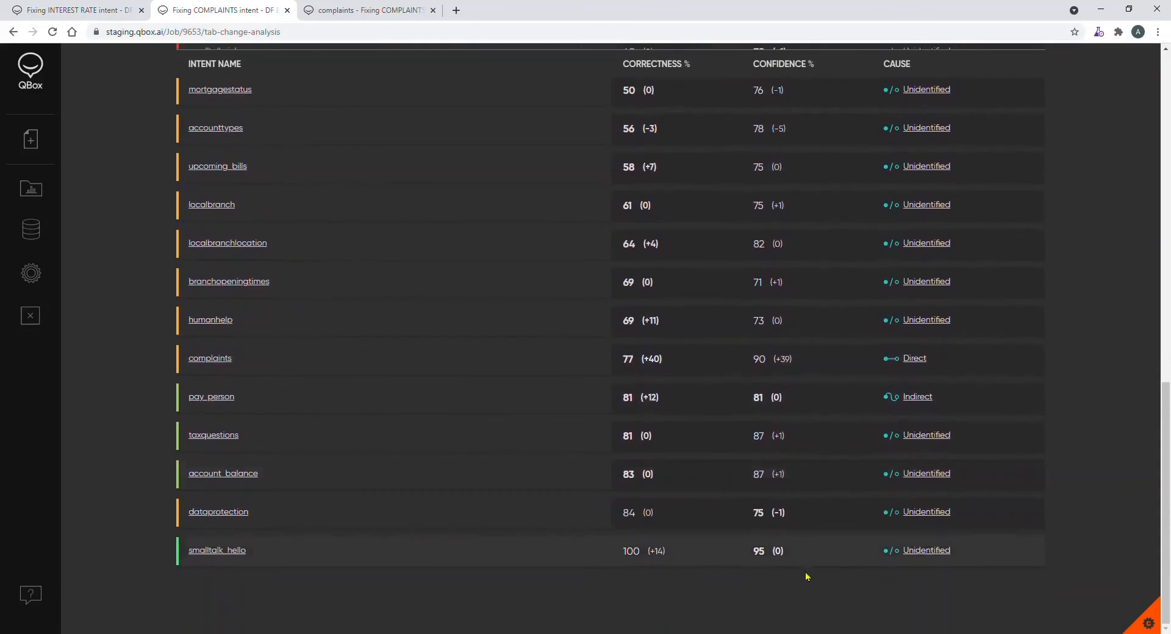
- Open the breakdown of all intents in the test and review the intents with the lowest correctness scores
{"action": "scroll", "coordinate": [817, 363], "scroll_direction": "up", "scroll_amount": 5}
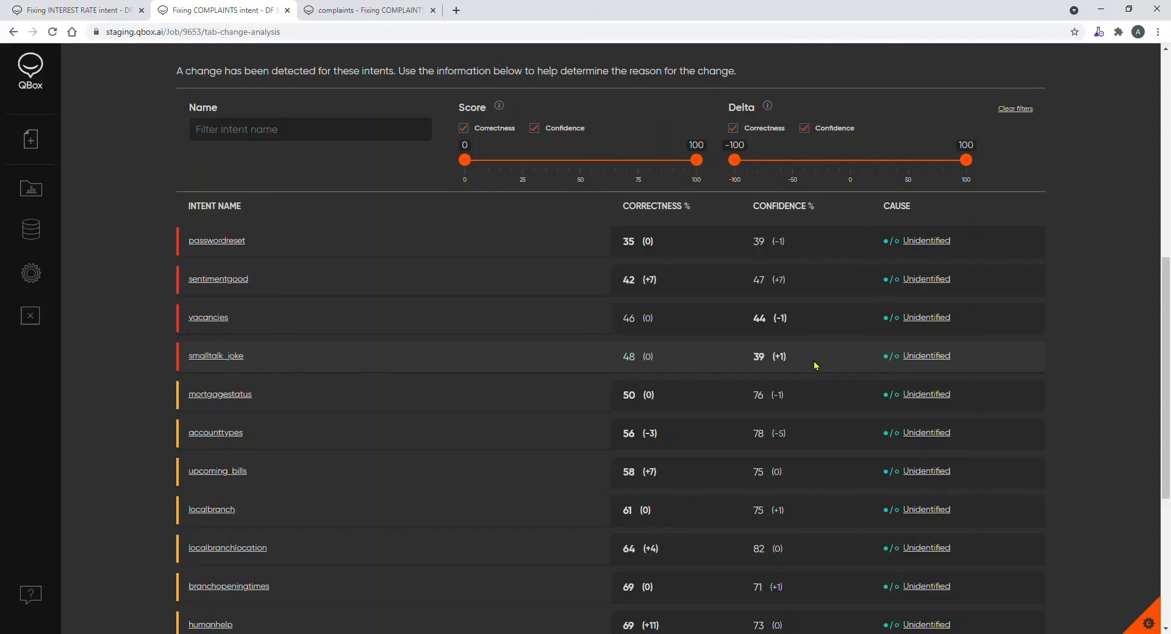
{"action": "scroll", "coordinate": [814, 365], "scroll_direction": "up", "scroll_amount": 7}
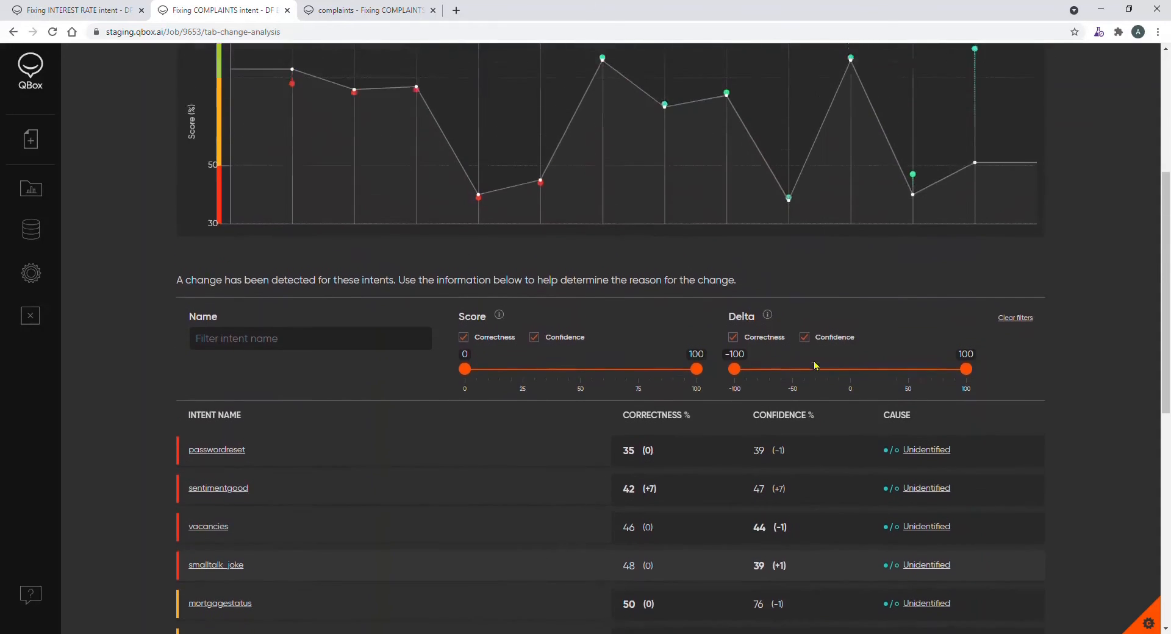
{"action": "left_click", "coordinate": [271, 81]}
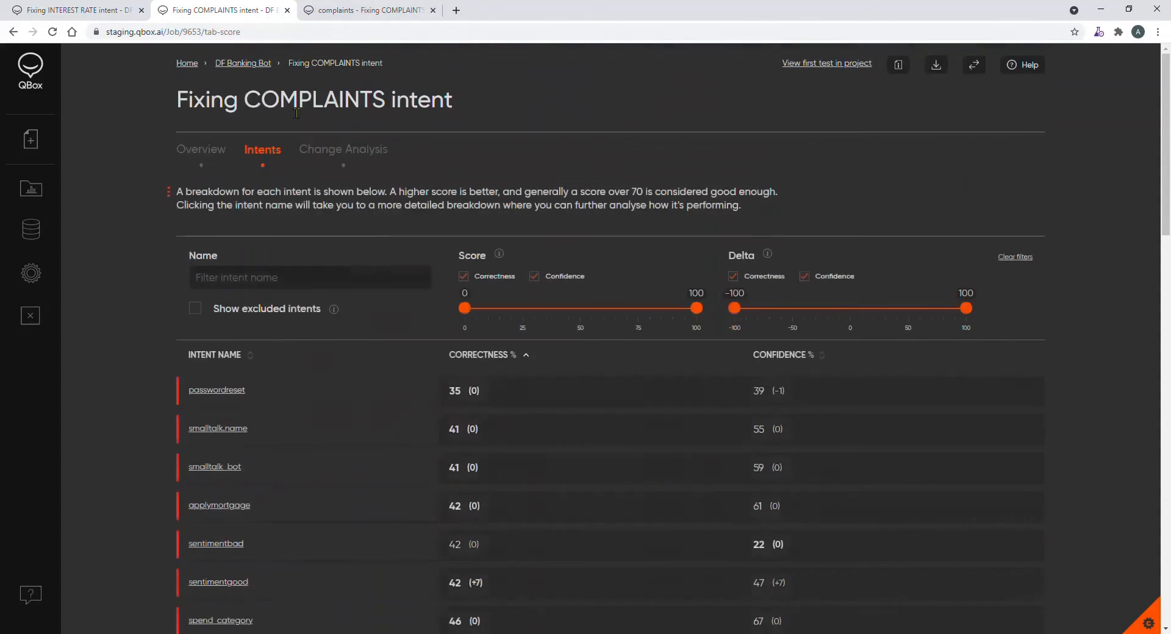
{"action": "scroll", "coordinate": [393, 232], "scroll_direction": "down", "scroll_amount": 4}
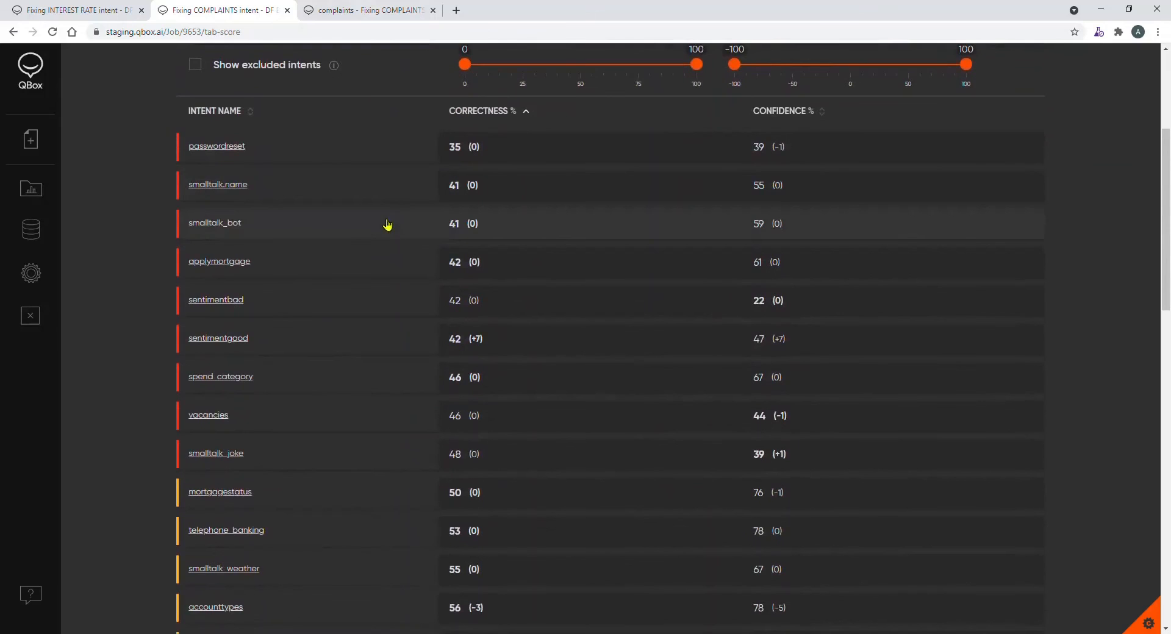
{"action": "scroll", "coordinate": [387, 224], "scroll_direction": "down", "scroll_amount": 1}
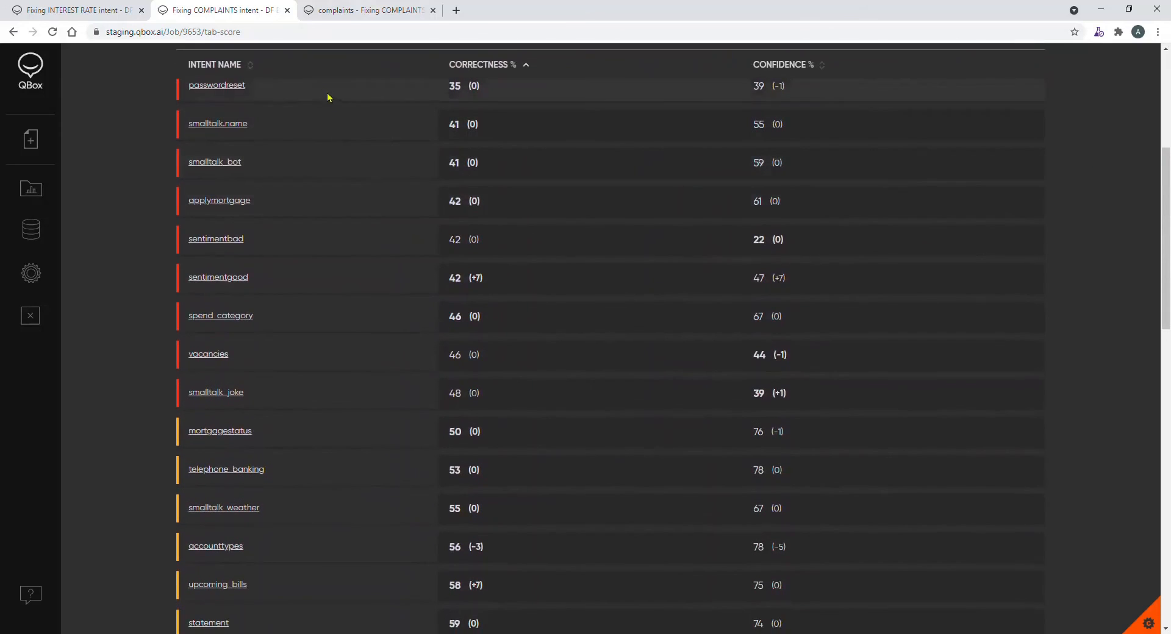